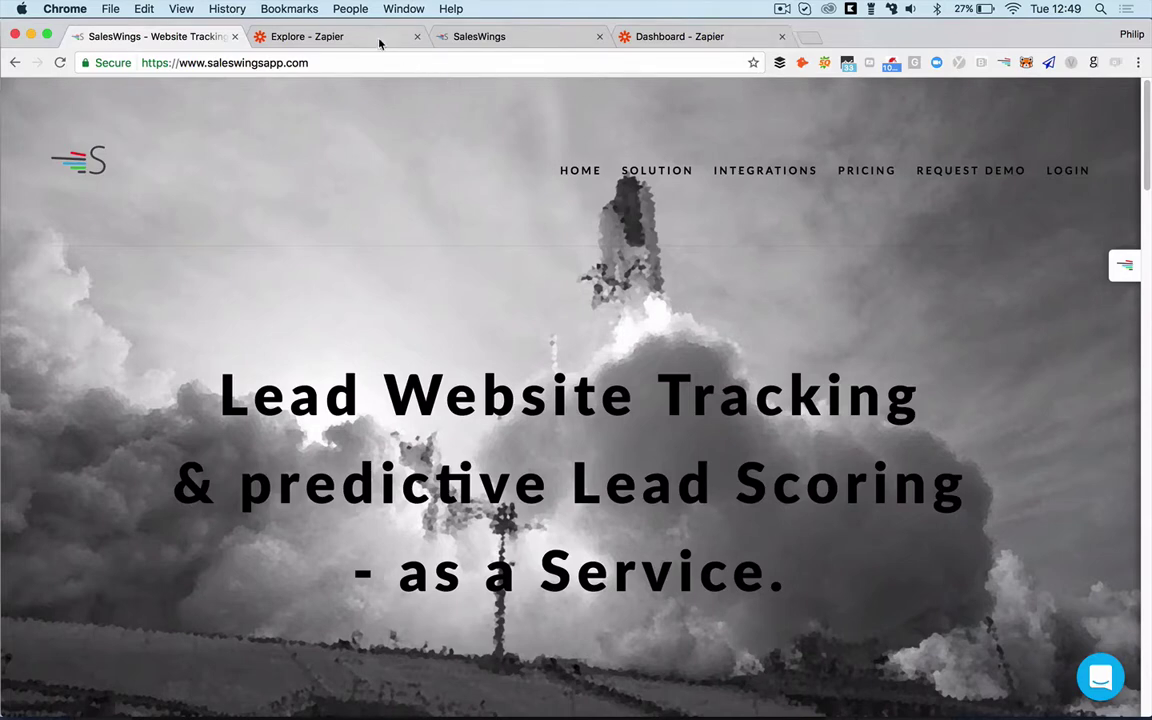
# Step: Browse the apps in the Customer Relationship Management (CRM) category on Zapier's Explore page
pyautogui.click(333, 41)
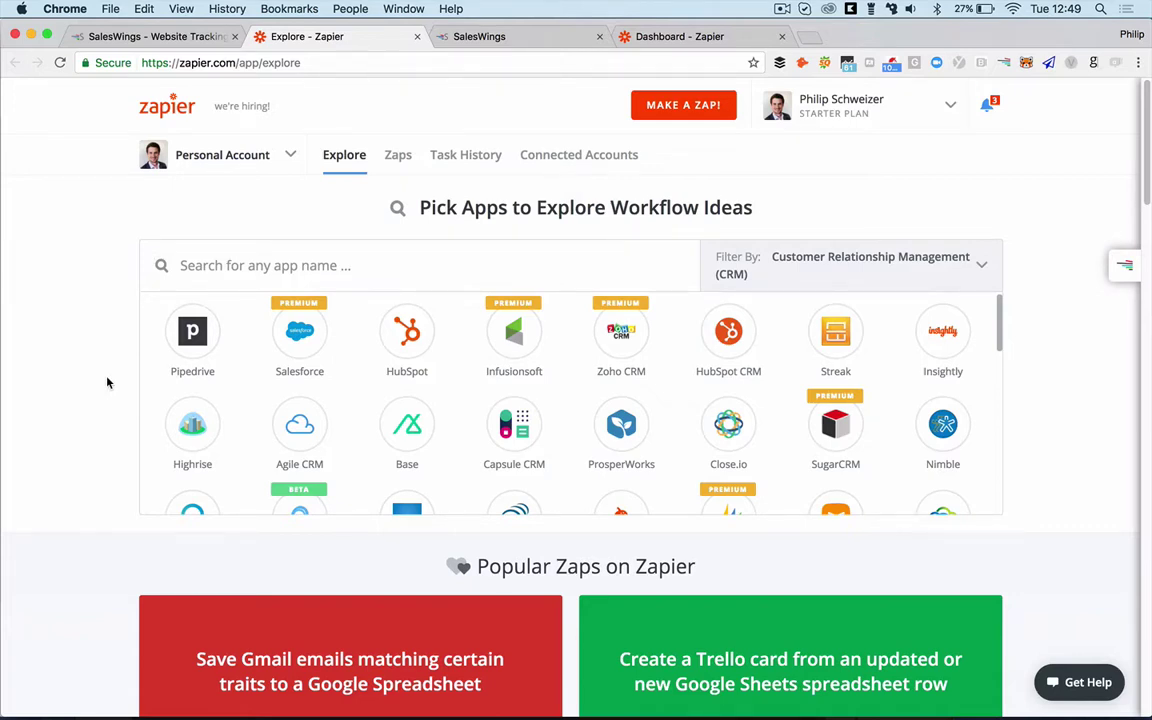
pyautogui.scroll(-2, 463, 411)
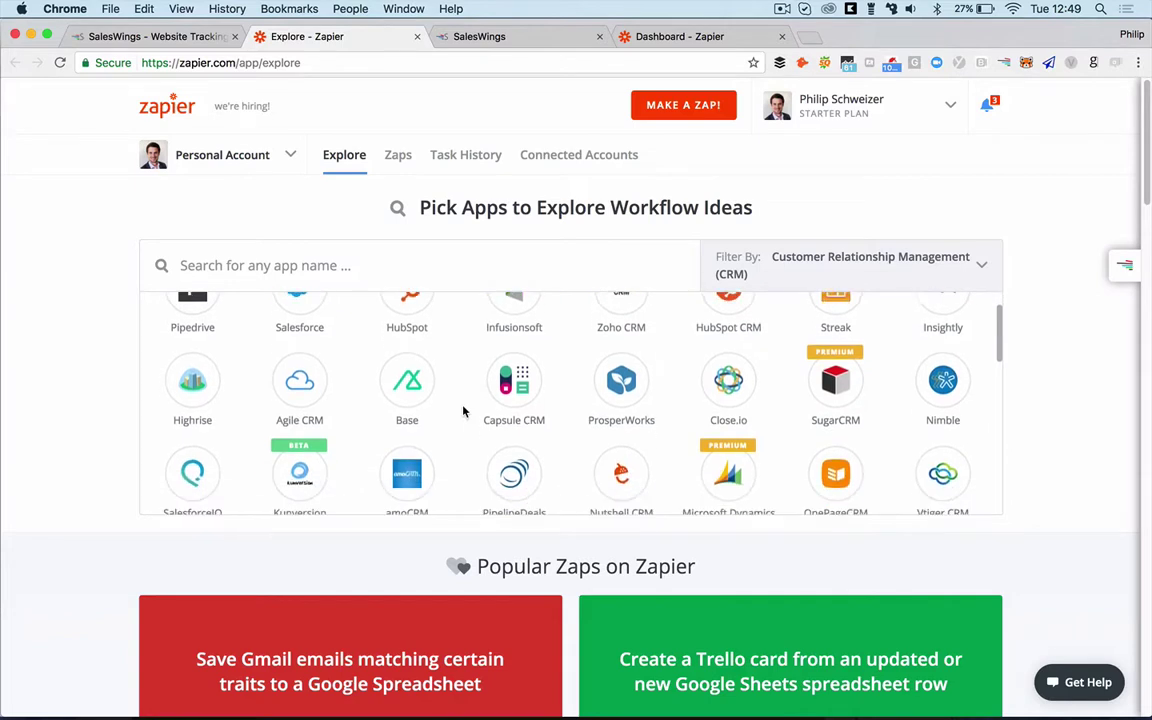
pyautogui.scroll(-4, 463, 411)
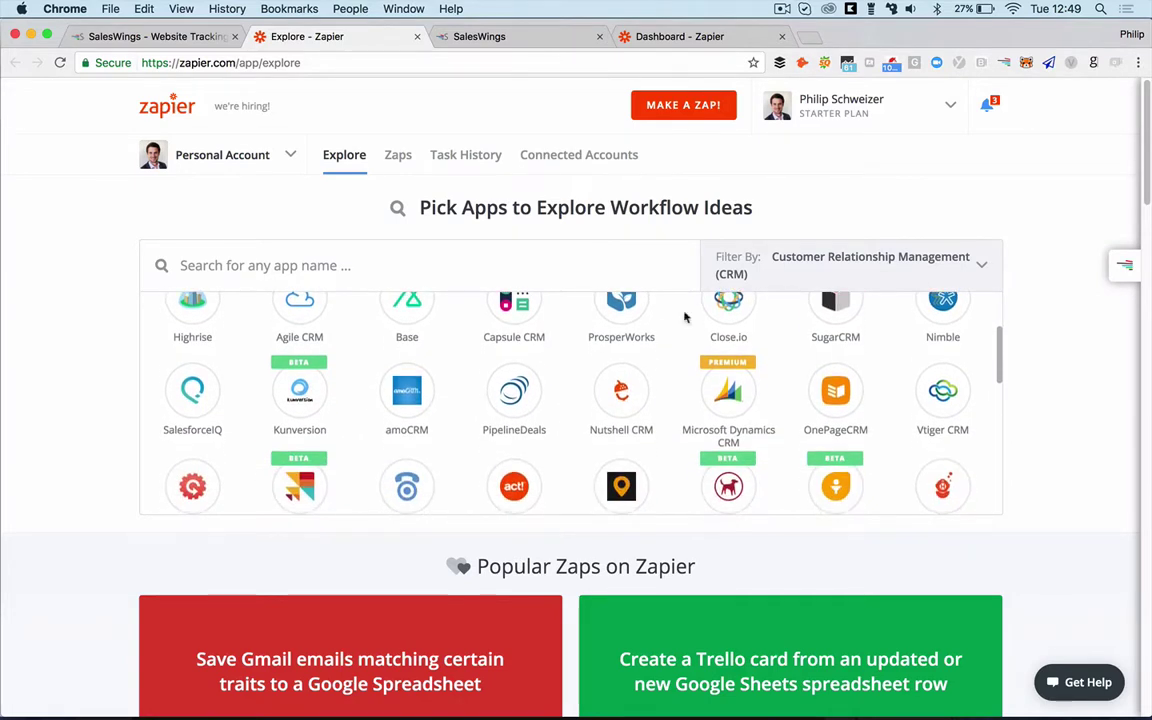
pyautogui.scroll(6, 587, 374)
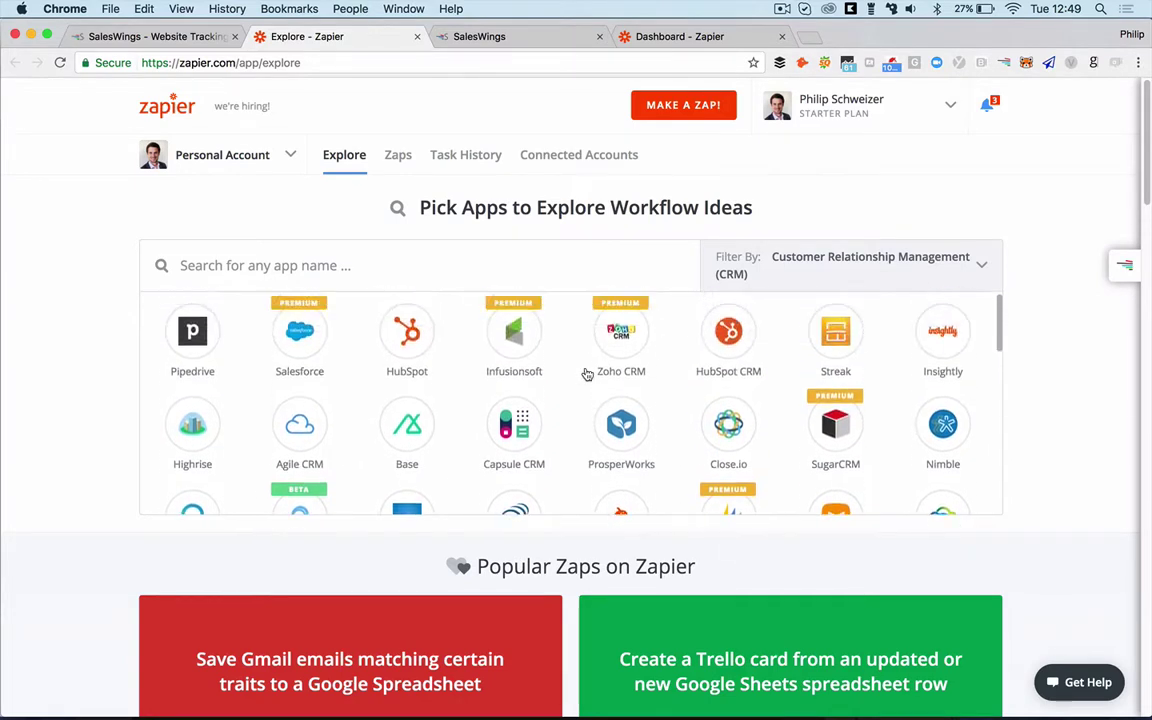
pyautogui.click(421, 347)
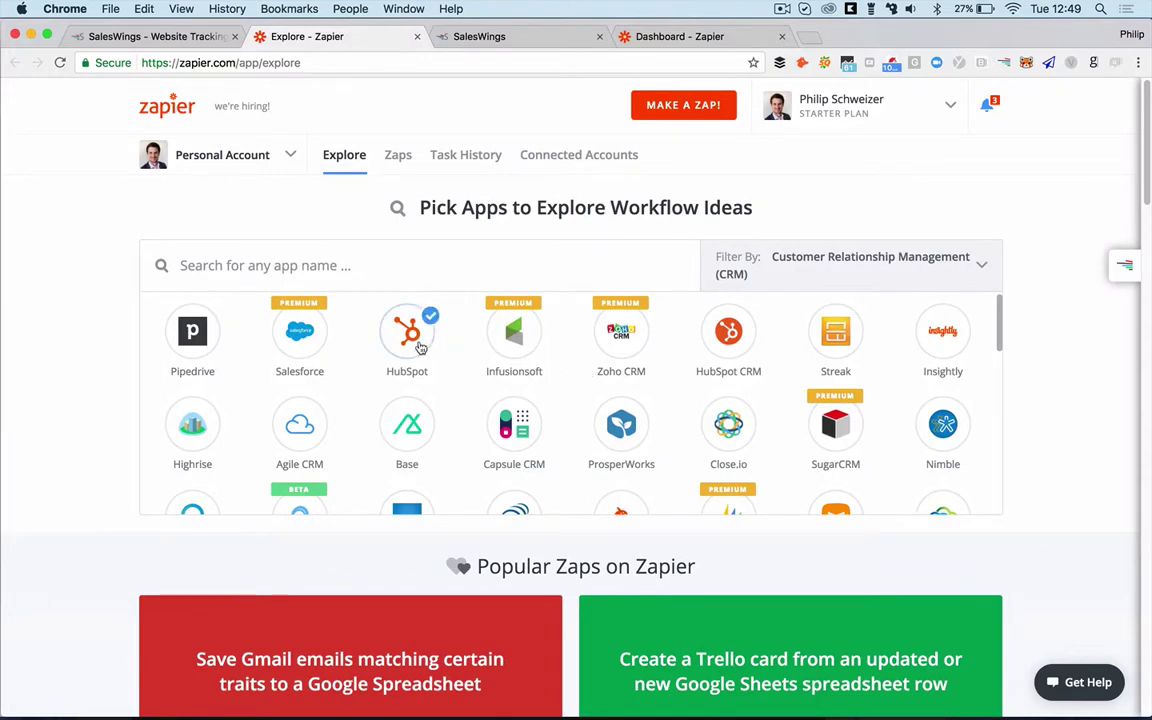
pyautogui.scroll(-8, 735, 338)
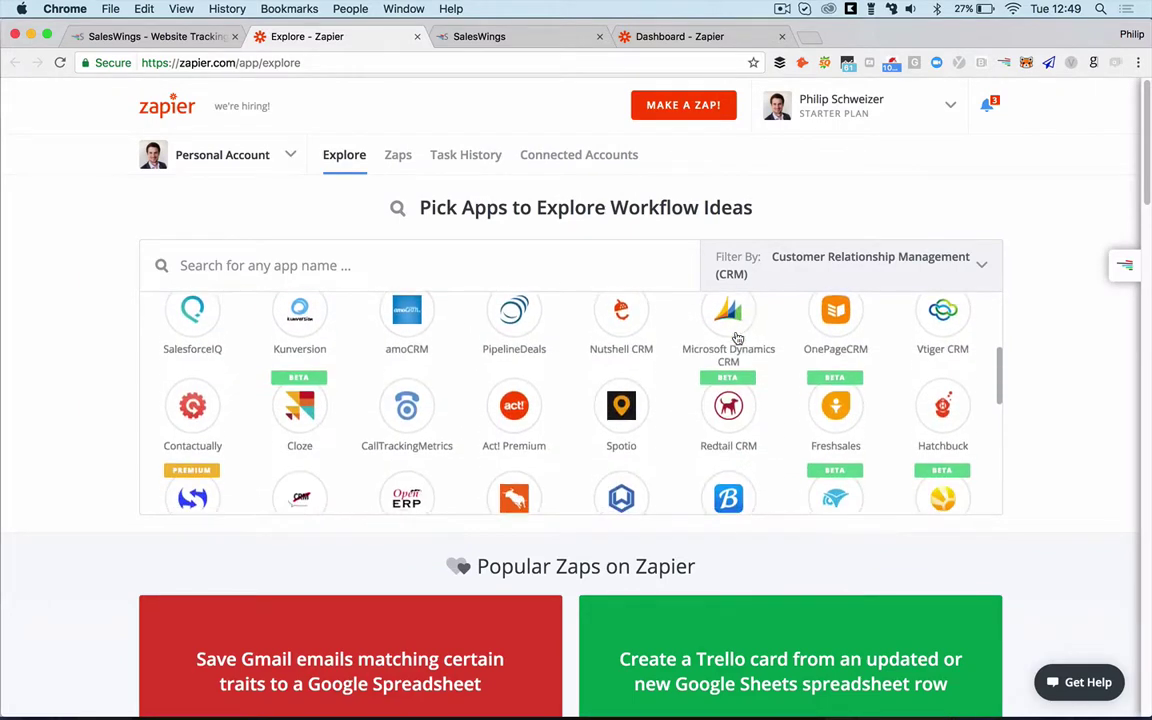
pyautogui.scroll(-10, 737, 338)
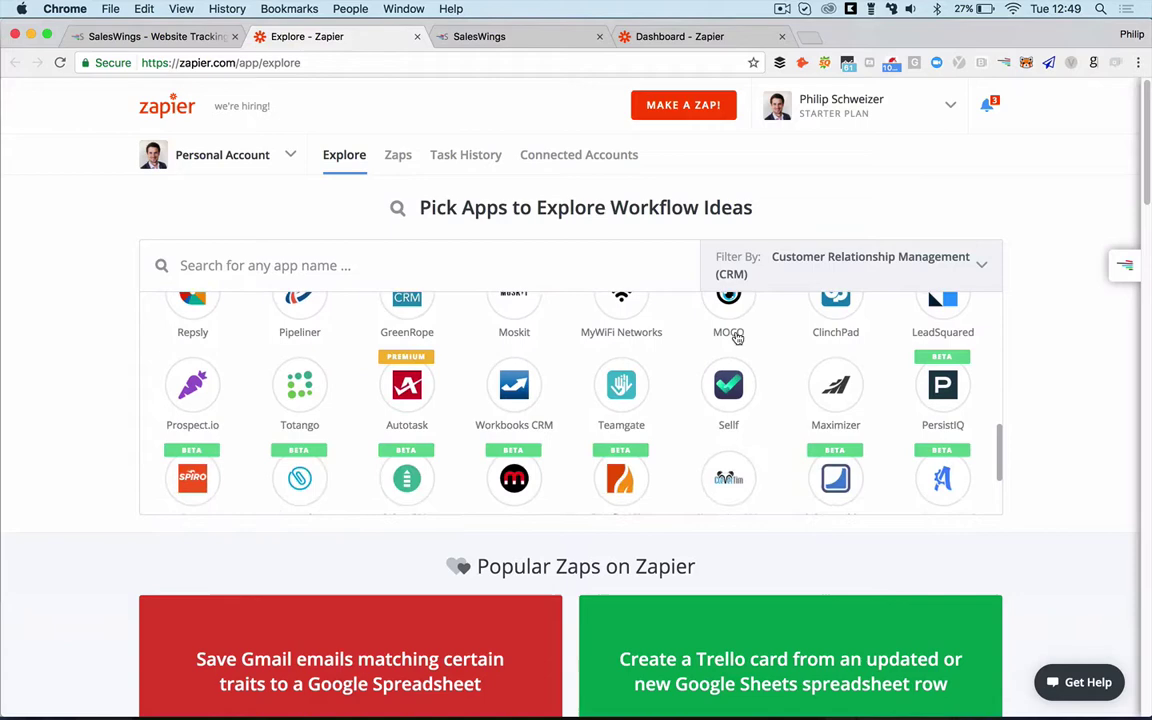
pyautogui.scroll(15, 737, 338)
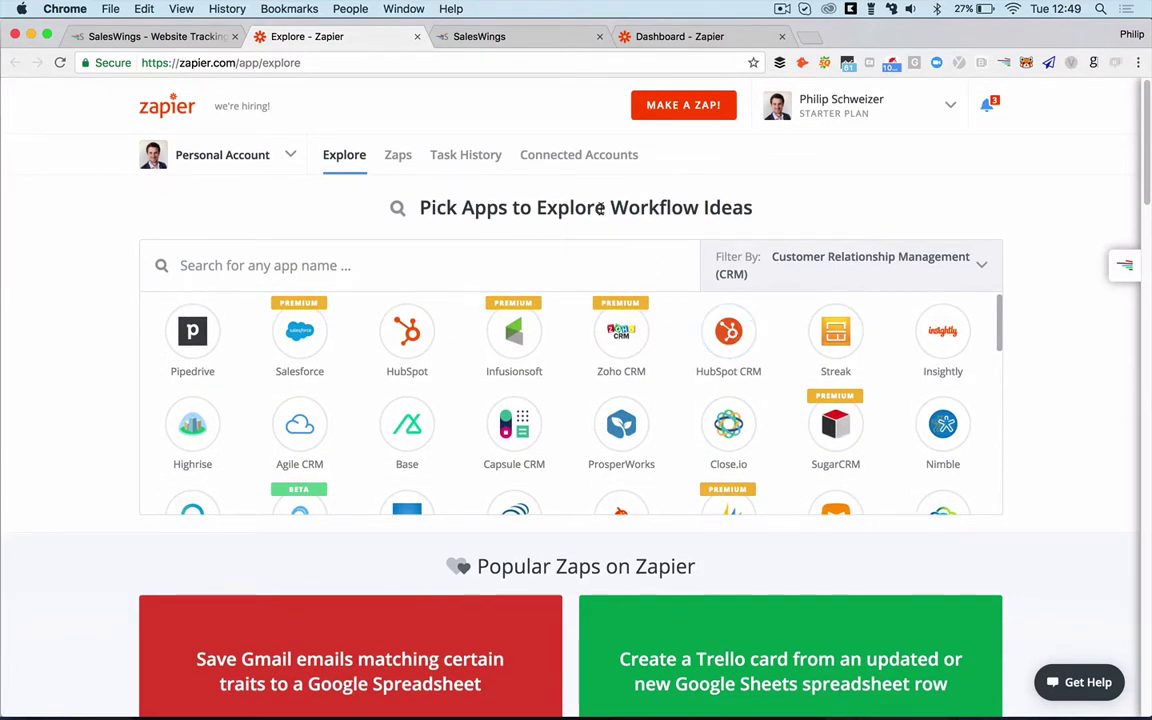
# Step: Switch to SalesWings and review the Zapier integration section in its settings, closing the section when done
pyautogui.click(527, 40)
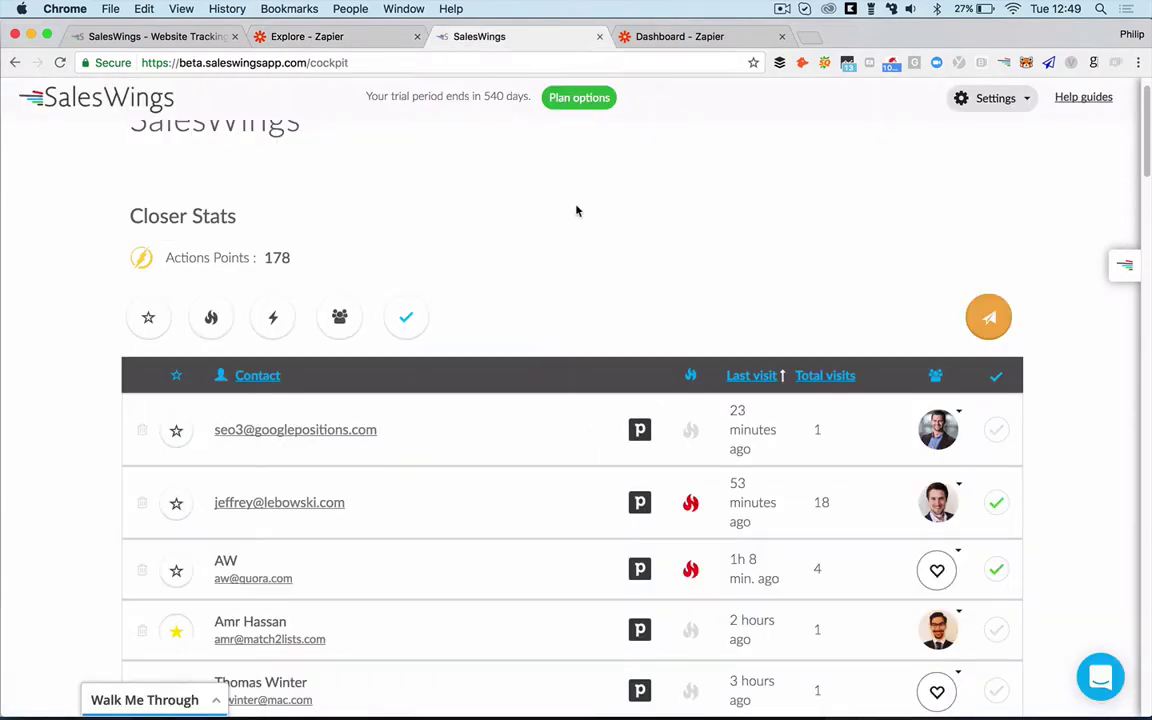
pyautogui.click(1000, 104)
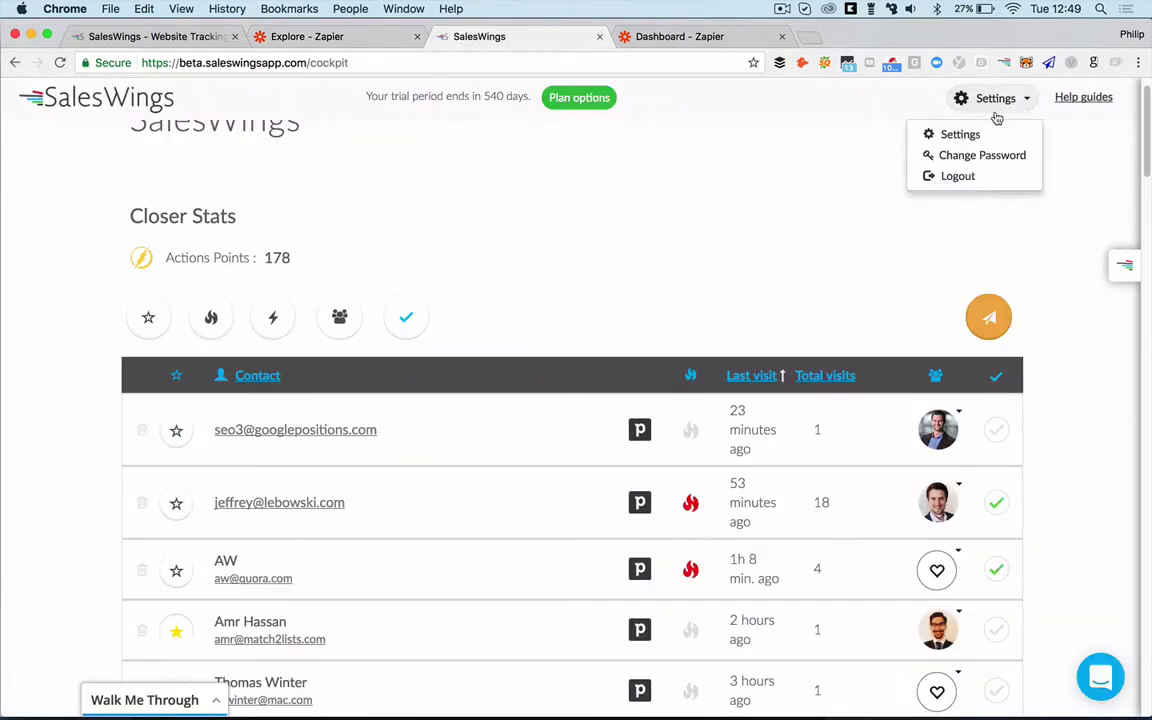
pyautogui.click(962, 134)
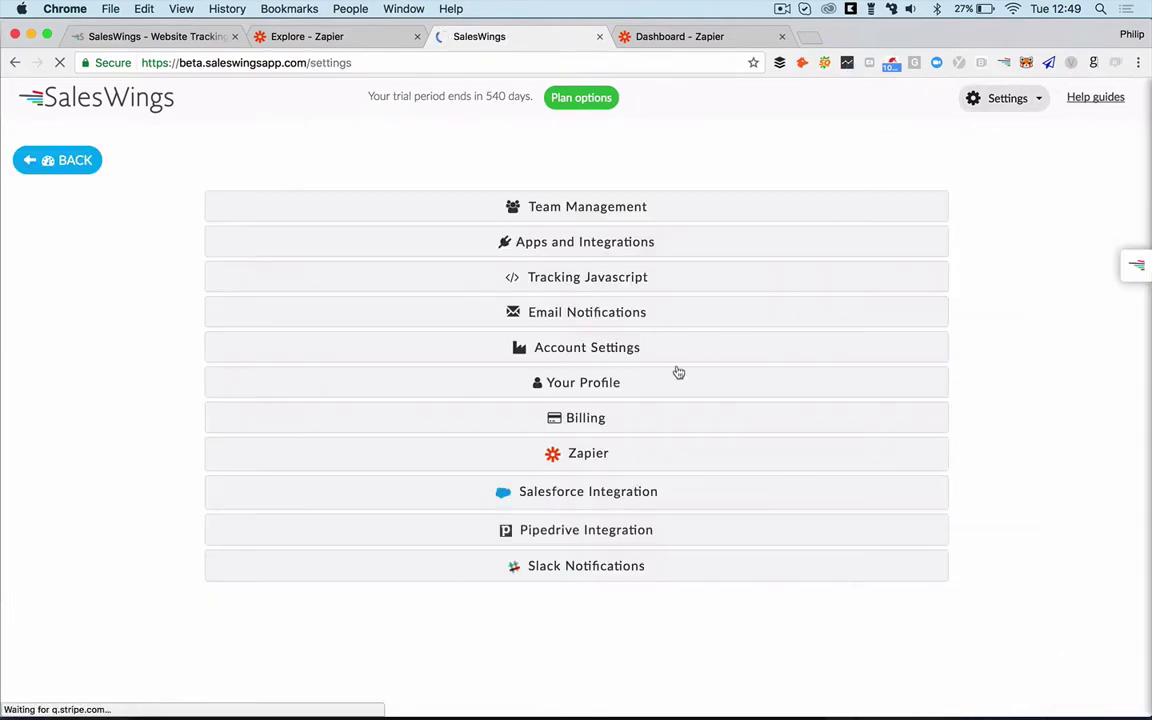
pyautogui.click(588, 455)
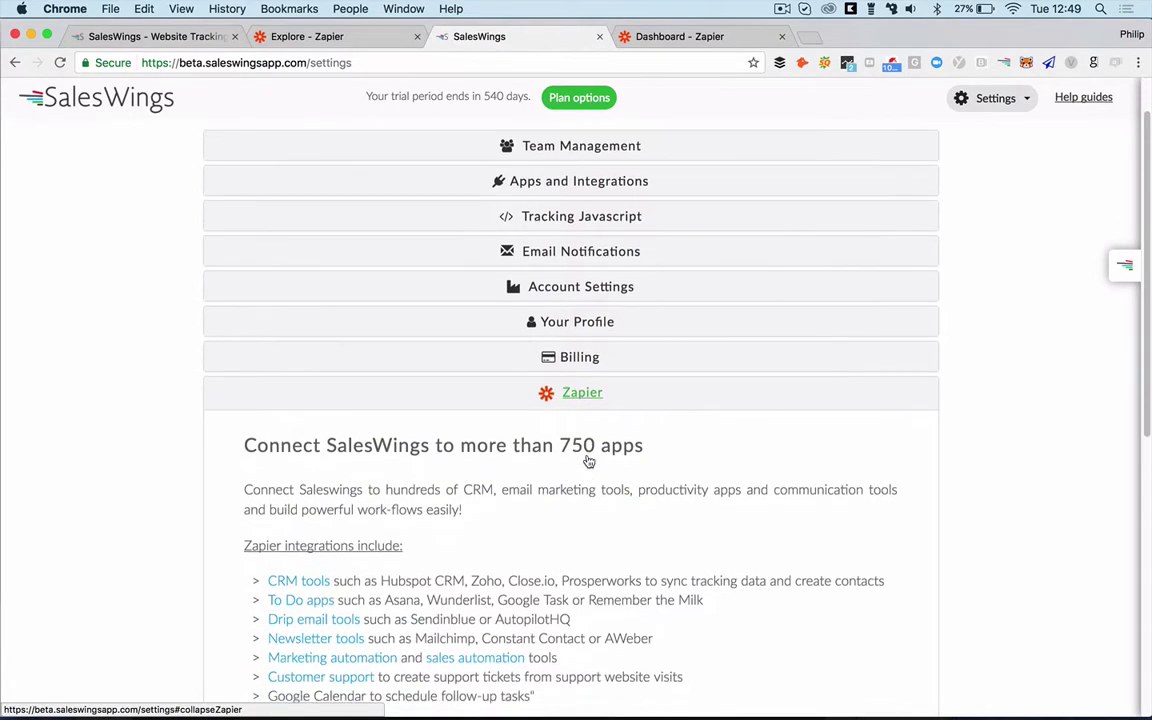
pyautogui.scroll(-5, 588, 461)
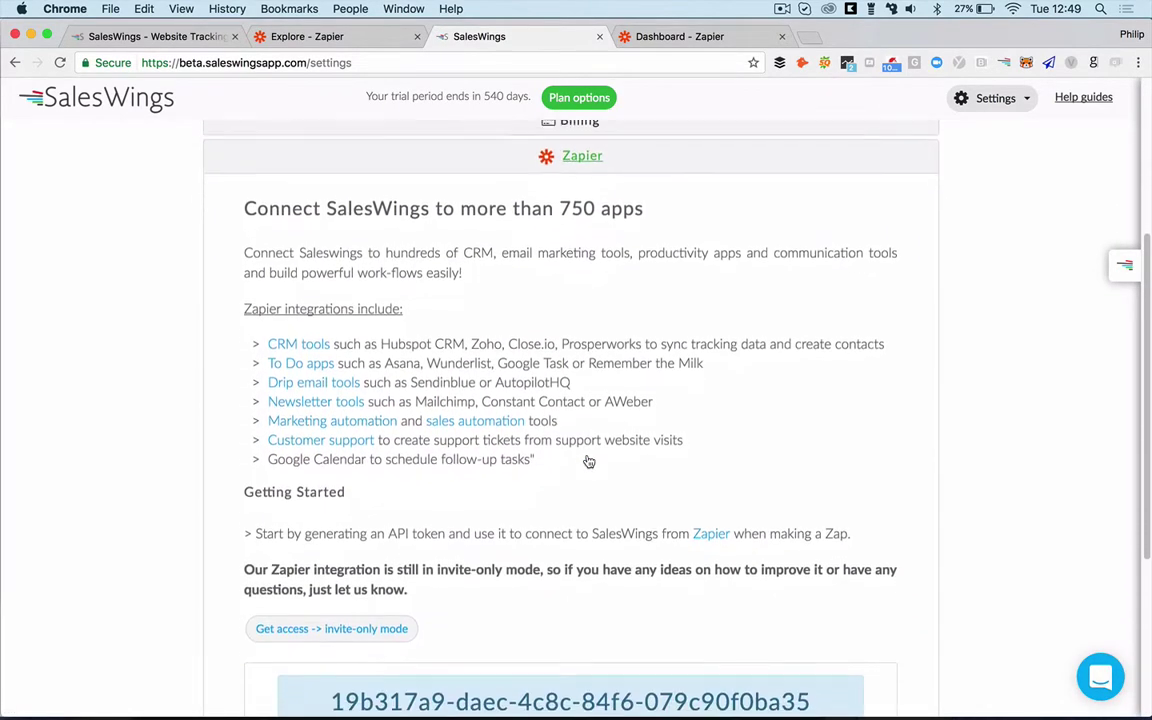
pyautogui.scroll(5, 588, 461)
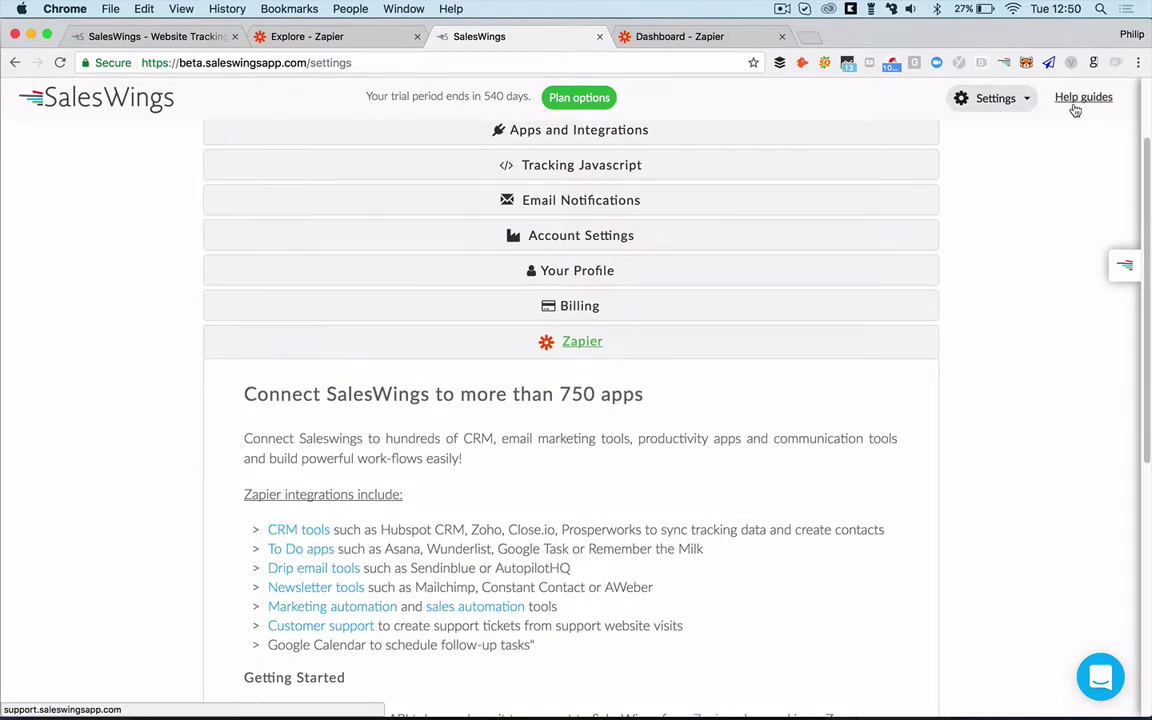
pyautogui.click(590, 342)
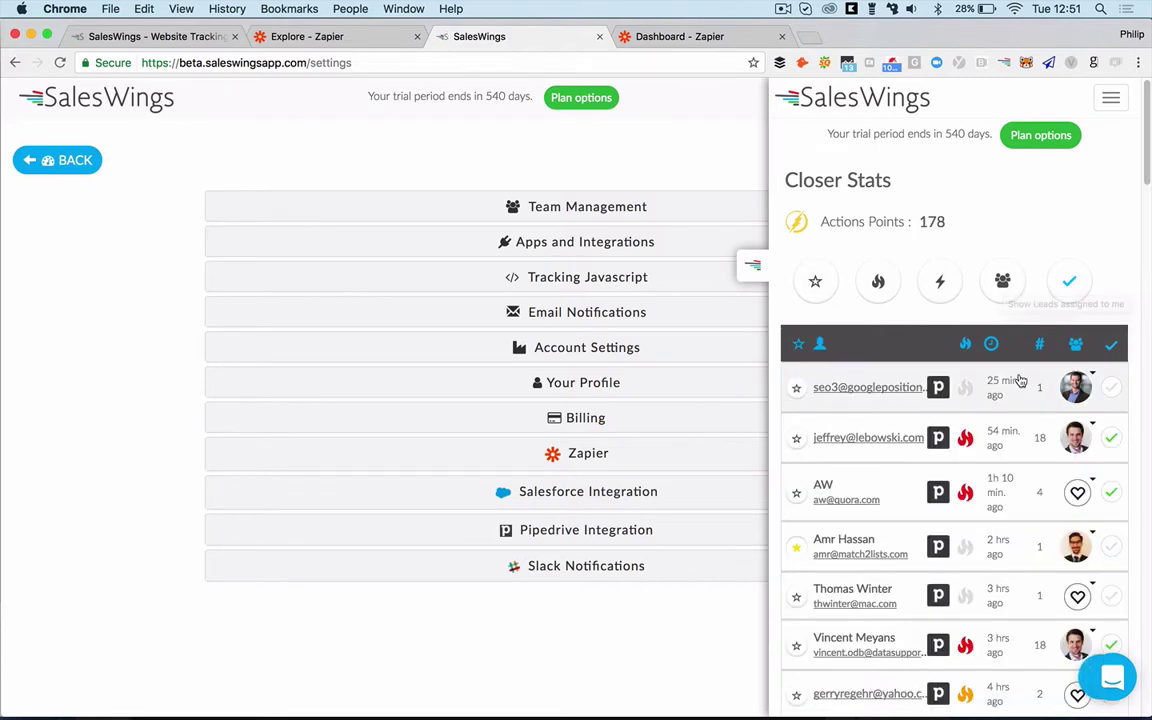
# Step: Examine the second lead's action center, visited pages and last visits in the SalesWings side panel, and close the panel
pyautogui.click(1016, 440)
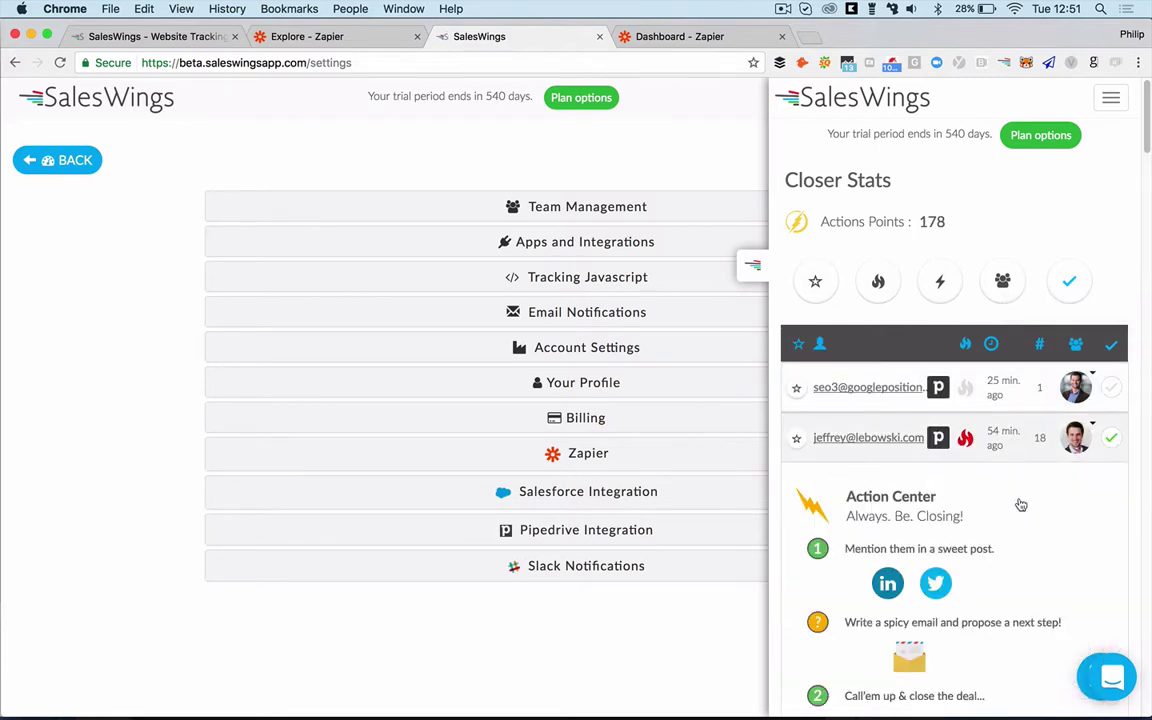
pyautogui.scroll(-5, 1020, 510)
pyautogui.scroll(-3, 1023, 532)
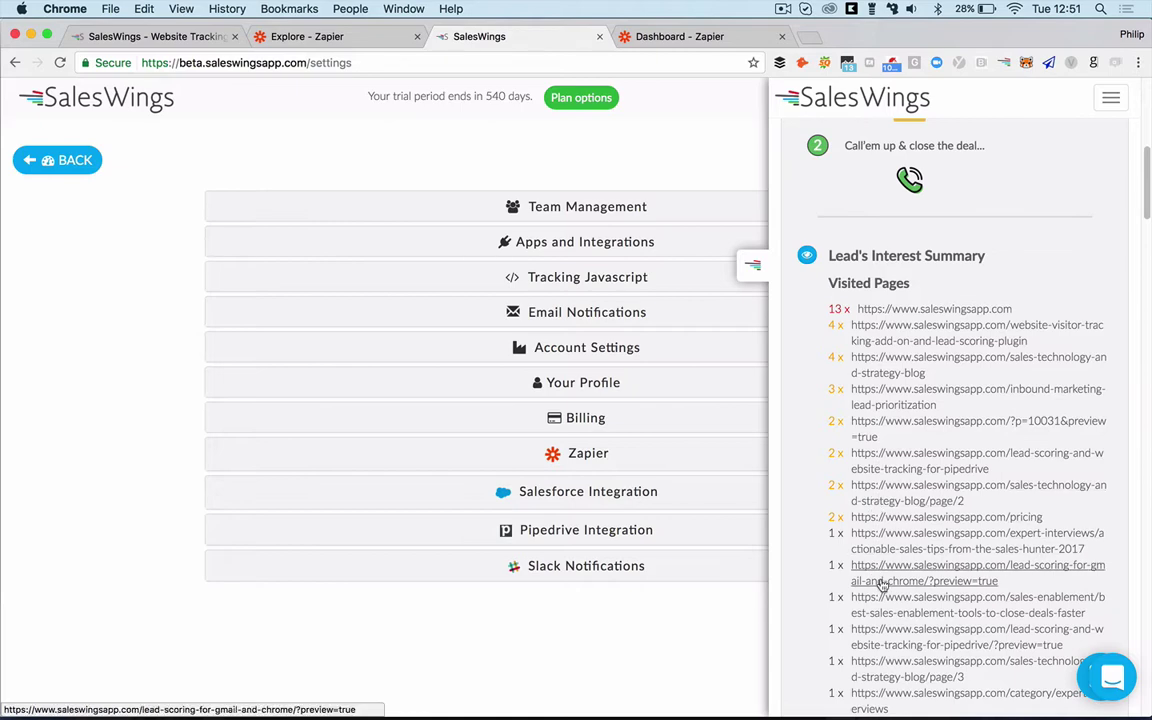
pyautogui.scroll(-2, 882, 583)
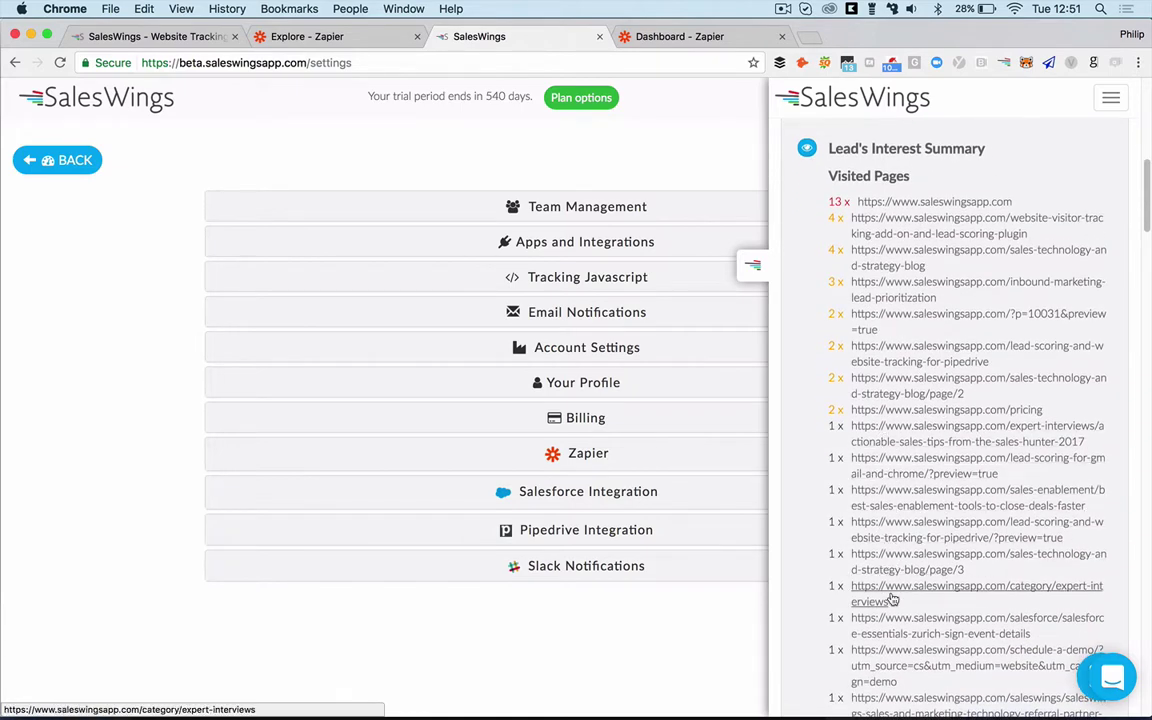
pyautogui.scroll(-7, 890, 596)
pyautogui.scroll(-6, 893, 598)
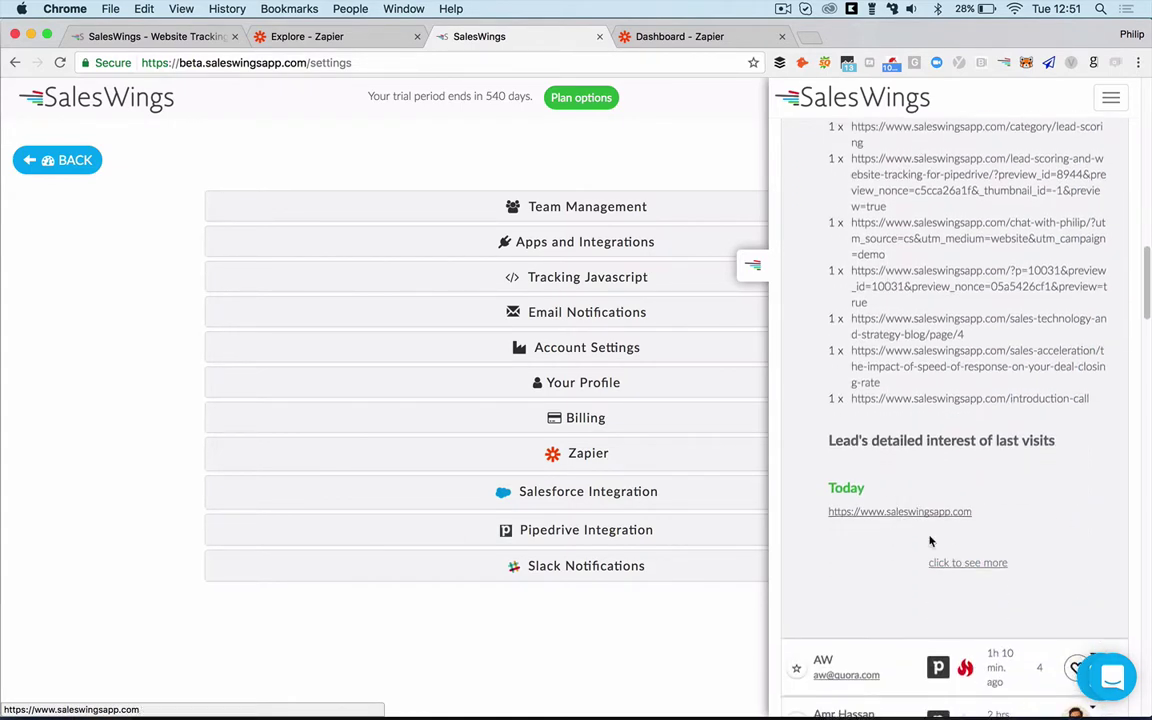
pyautogui.click(960, 563)
pyautogui.scroll(20, 940, 425)
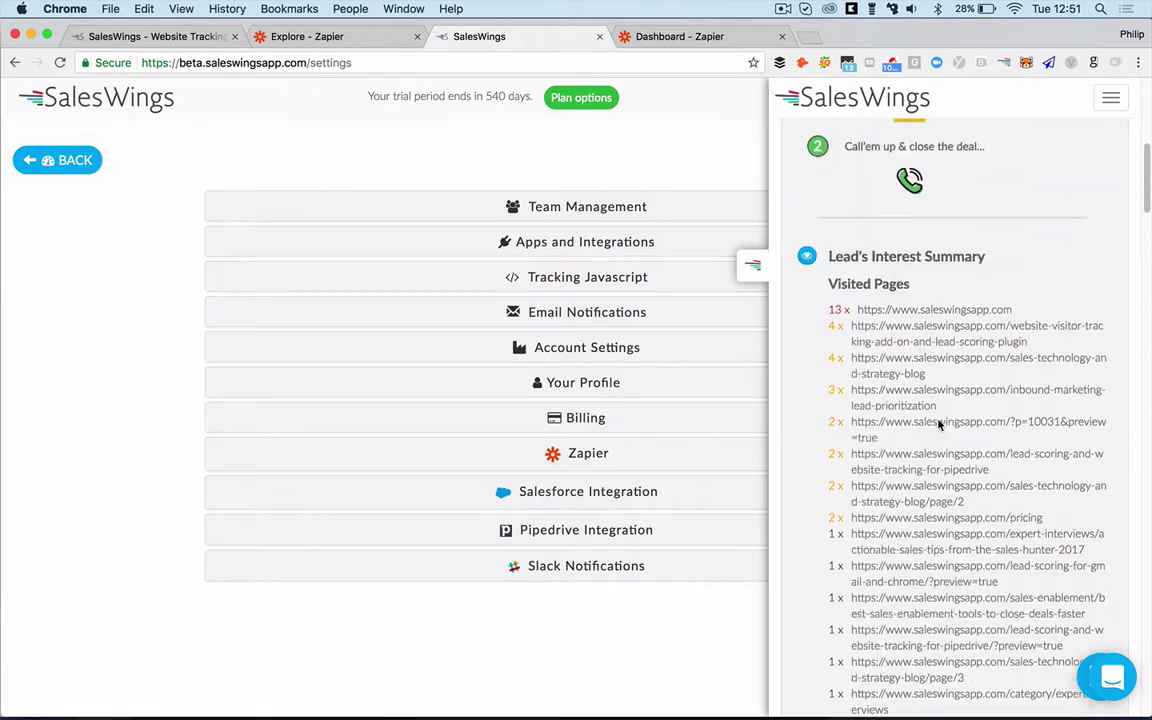
pyautogui.click(757, 270)
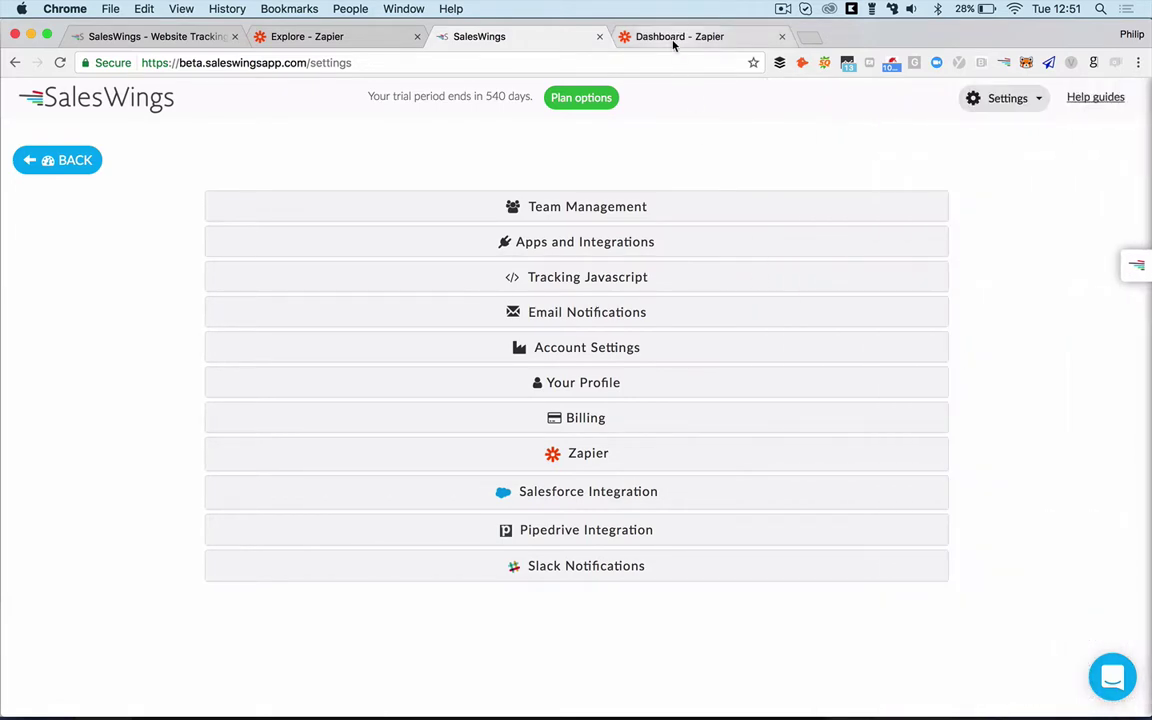
# Step: Switch to the Zapier dashboard and open the "Temp Changed to Close.io" Zap from the Saleswings Demo folder
pyautogui.click(675, 40)
pyautogui.press('super+Tab')
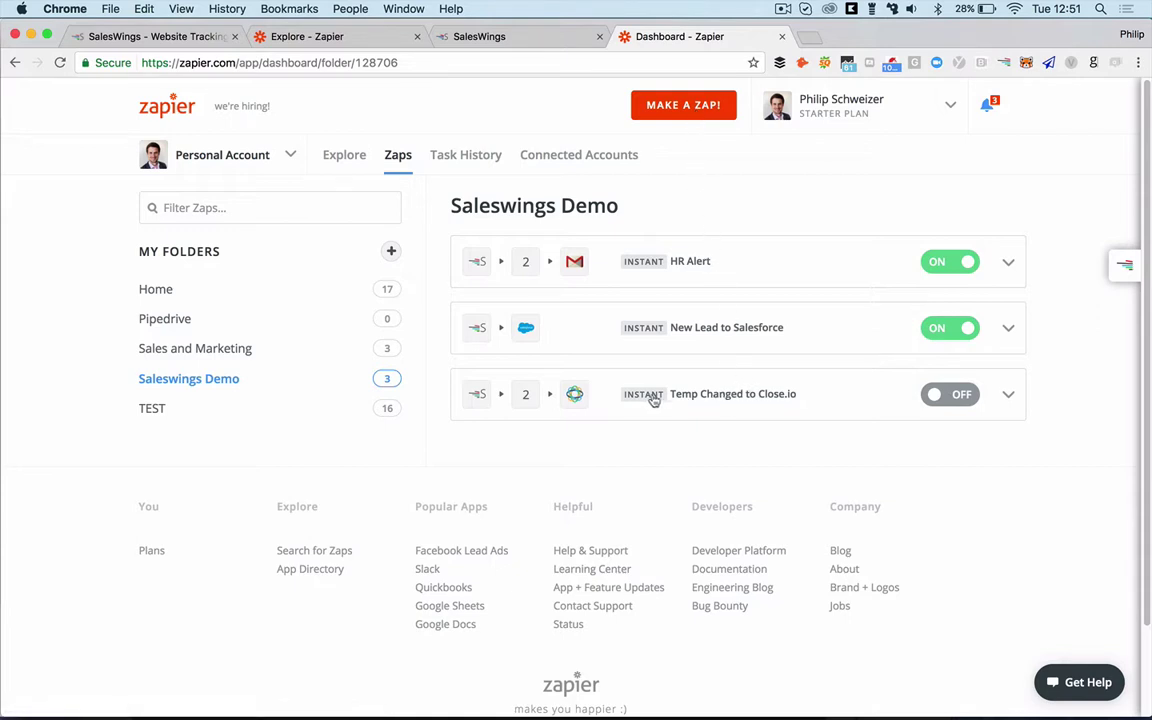
pyautogui.click(780, 397)
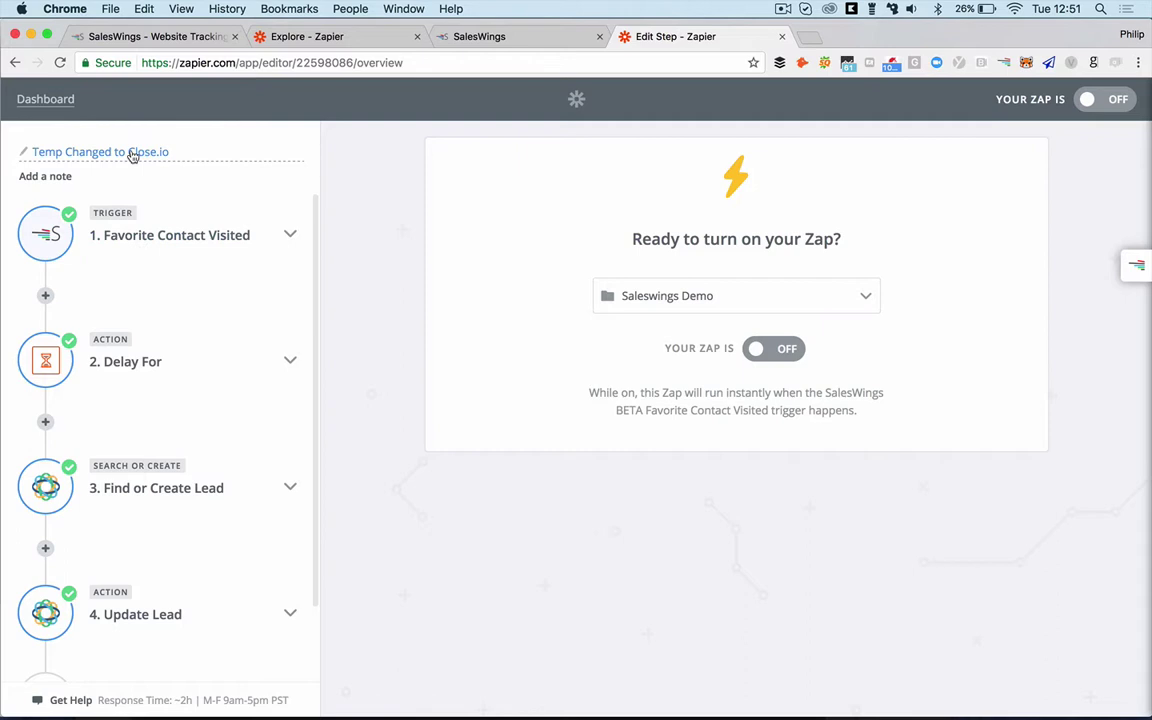
# Step: Expand the Favorite Contact Visited trigger step and search the available trigger apps for "saleswings"
pyautogui.click(157, 238)
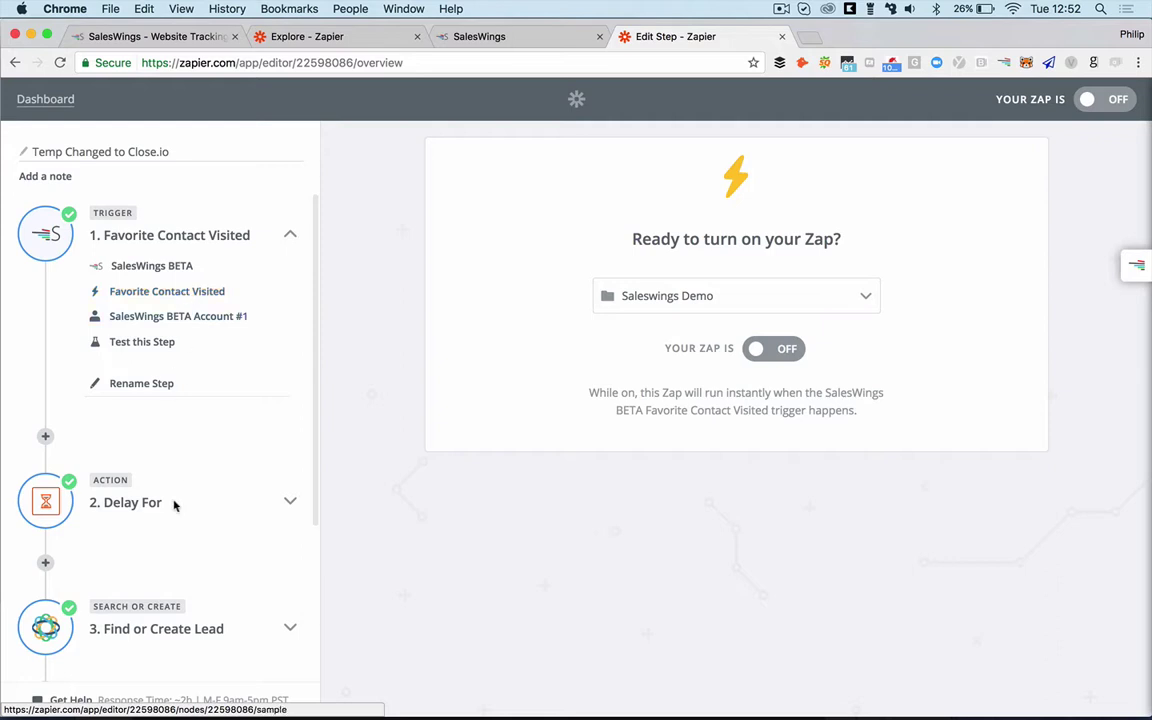
pyautogui.click(174, 268)
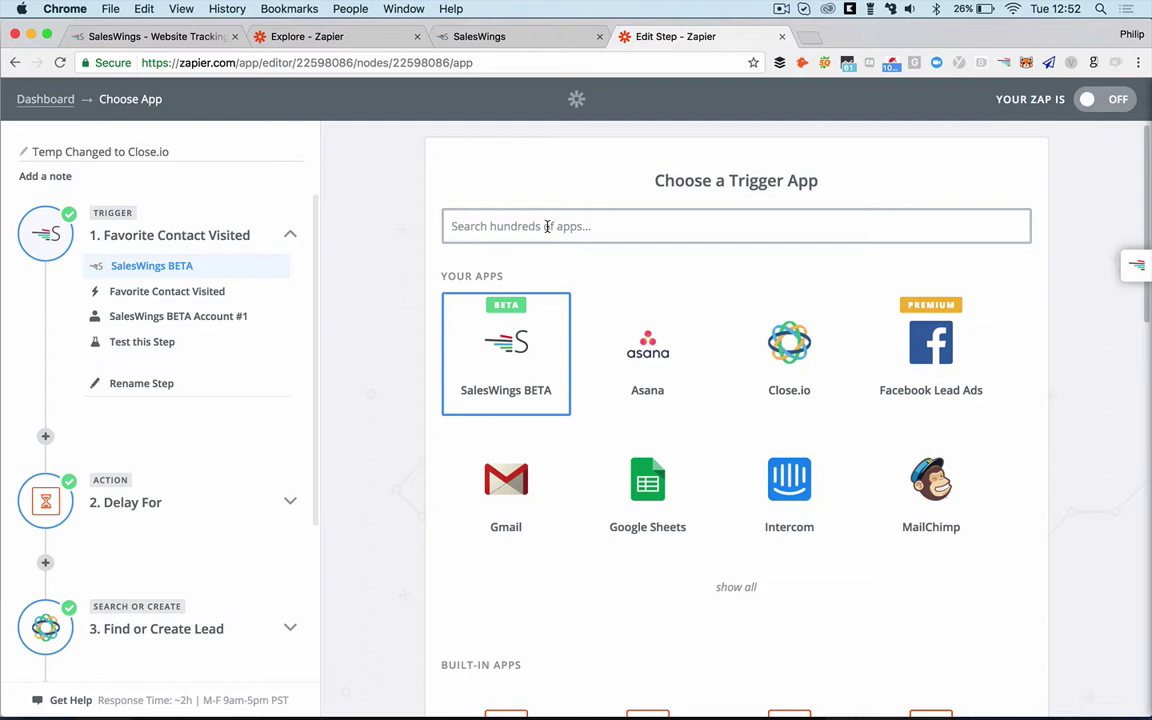
pyautogui.write('saleswings')
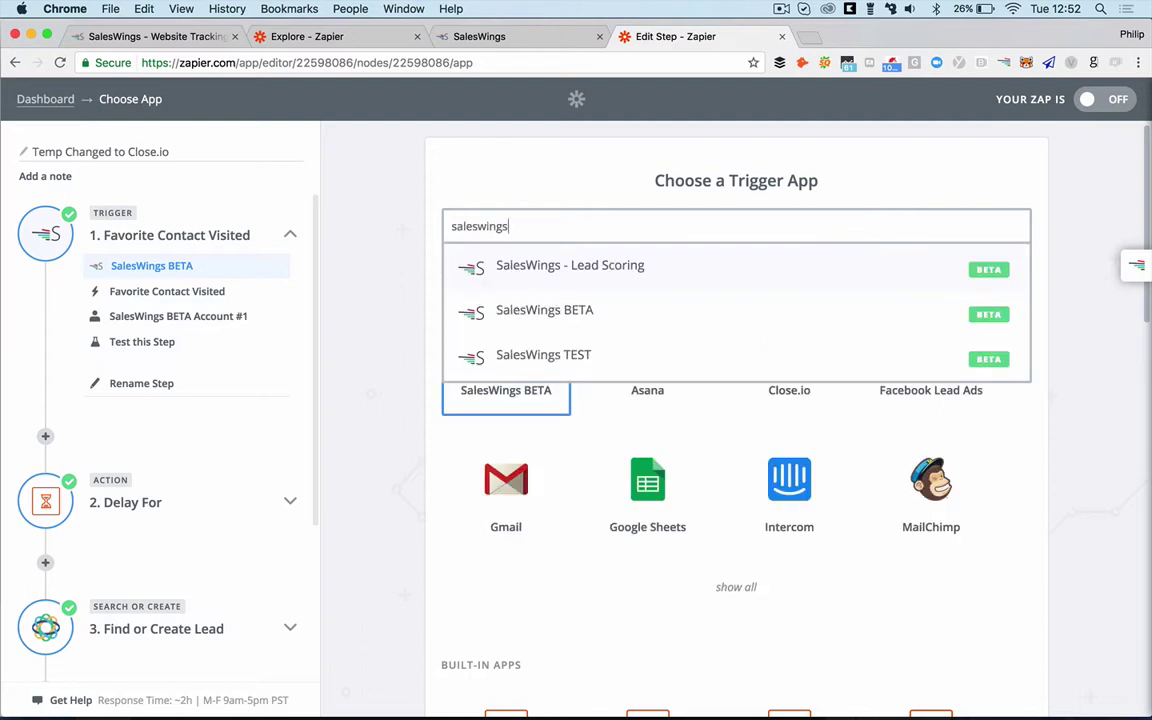
pyautogui.click(330, 251)
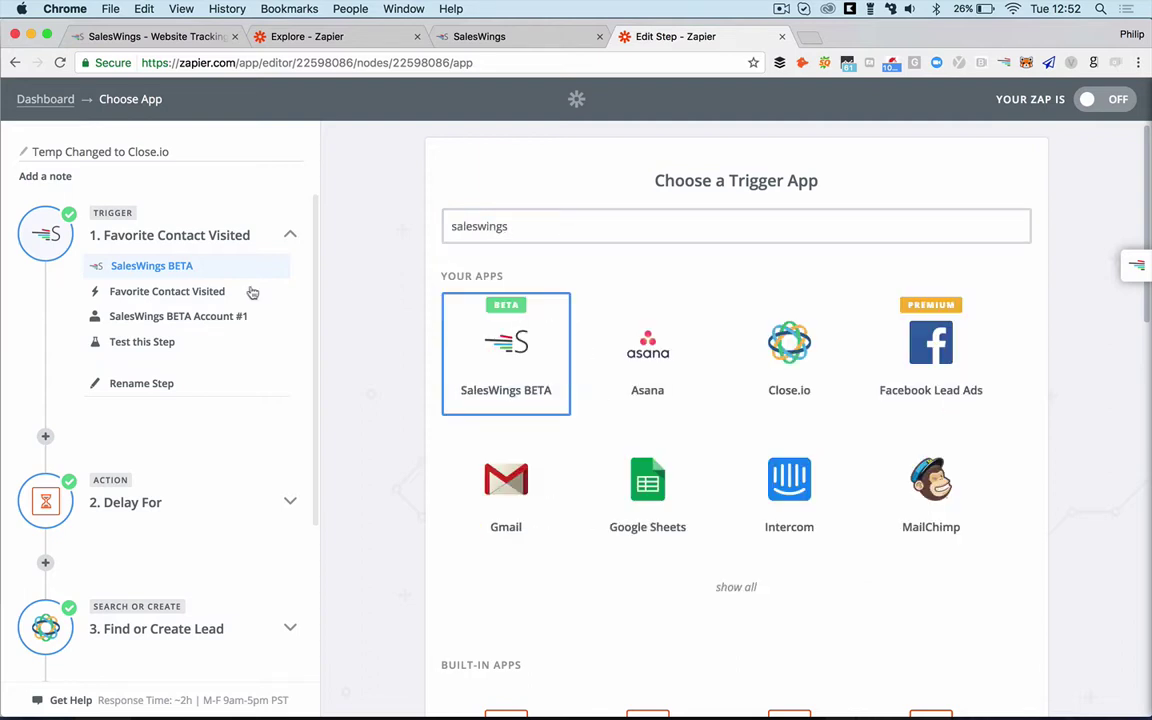
# Step: Review the full list of SalesWings BETA triggers, including the less common options
pyautogui.click(195, 297)
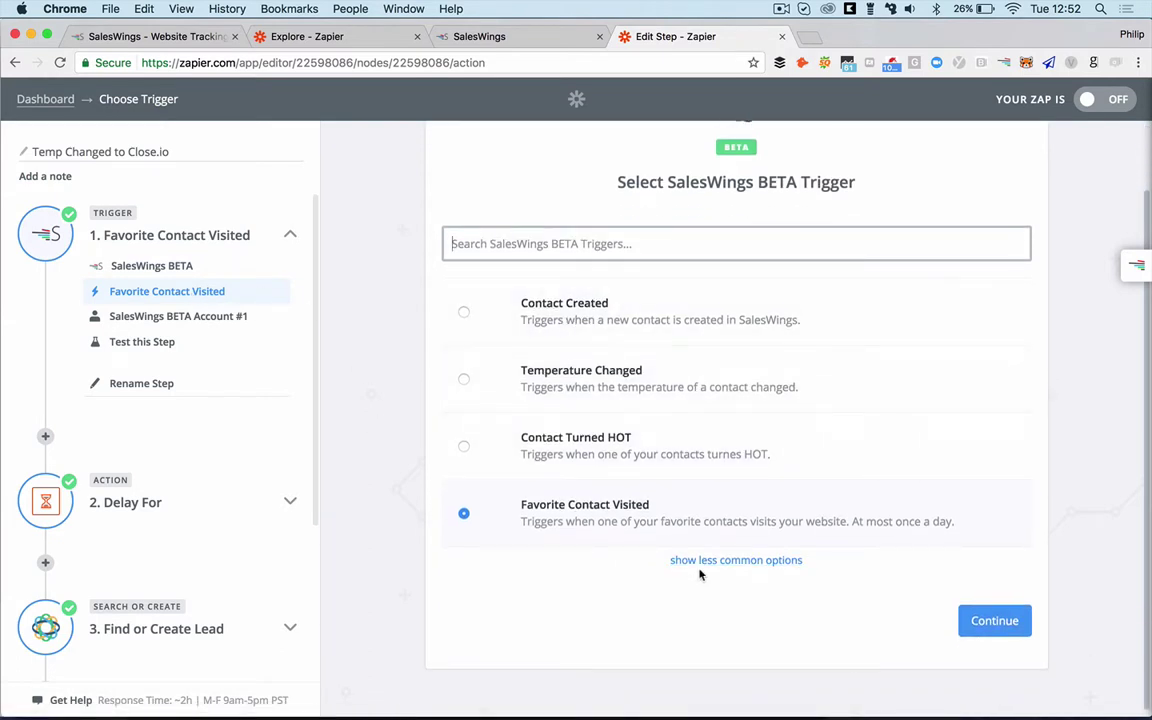
pyautogui.click(707, 561)
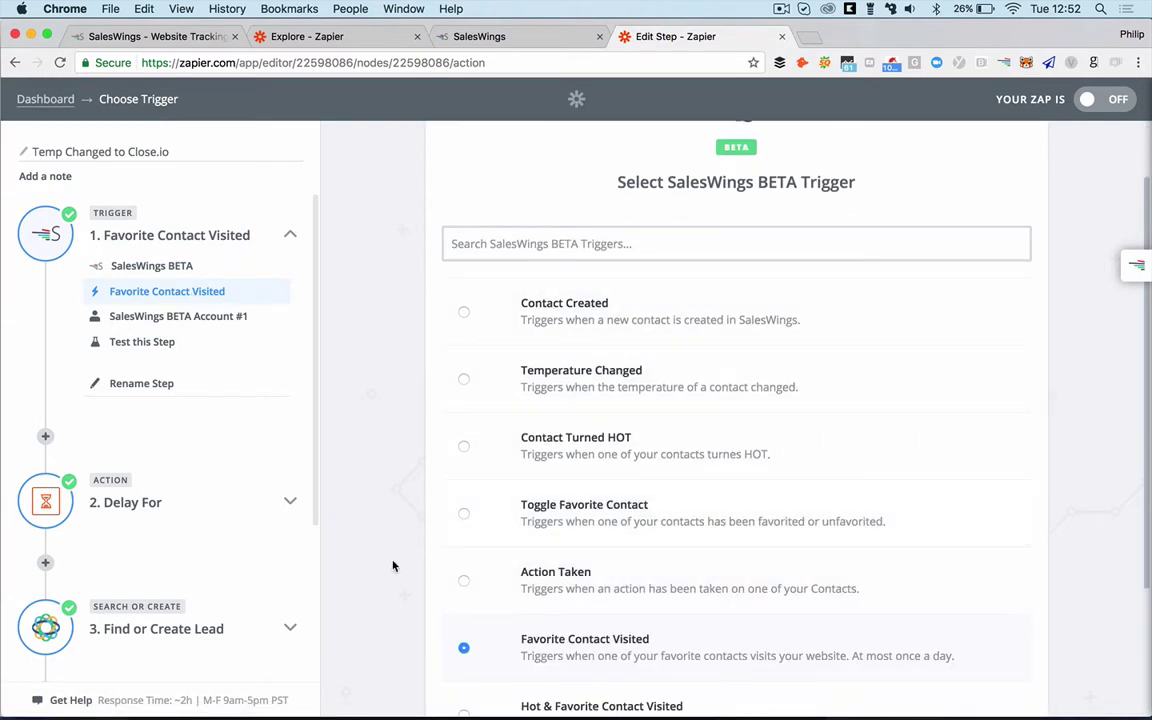
pyautogui.scroll(-2, 393, 564)
pyautogui.scroll(-1, 393, 566)
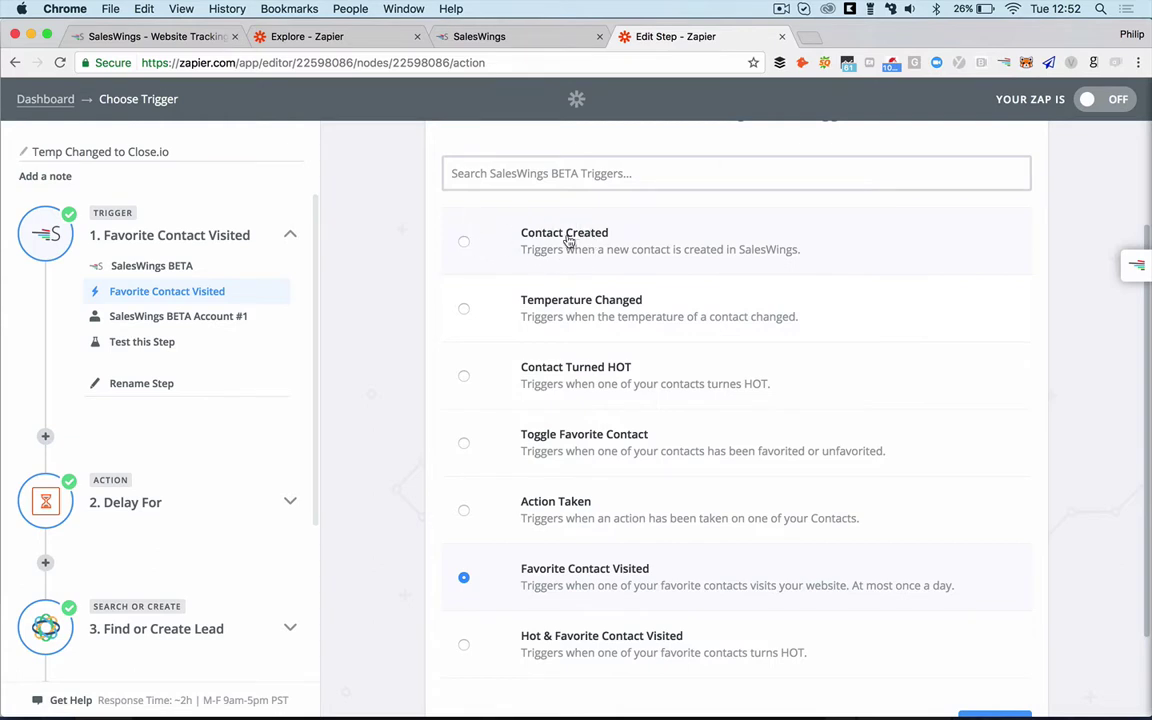
pyautogui.scroll(-2, 589, 552)
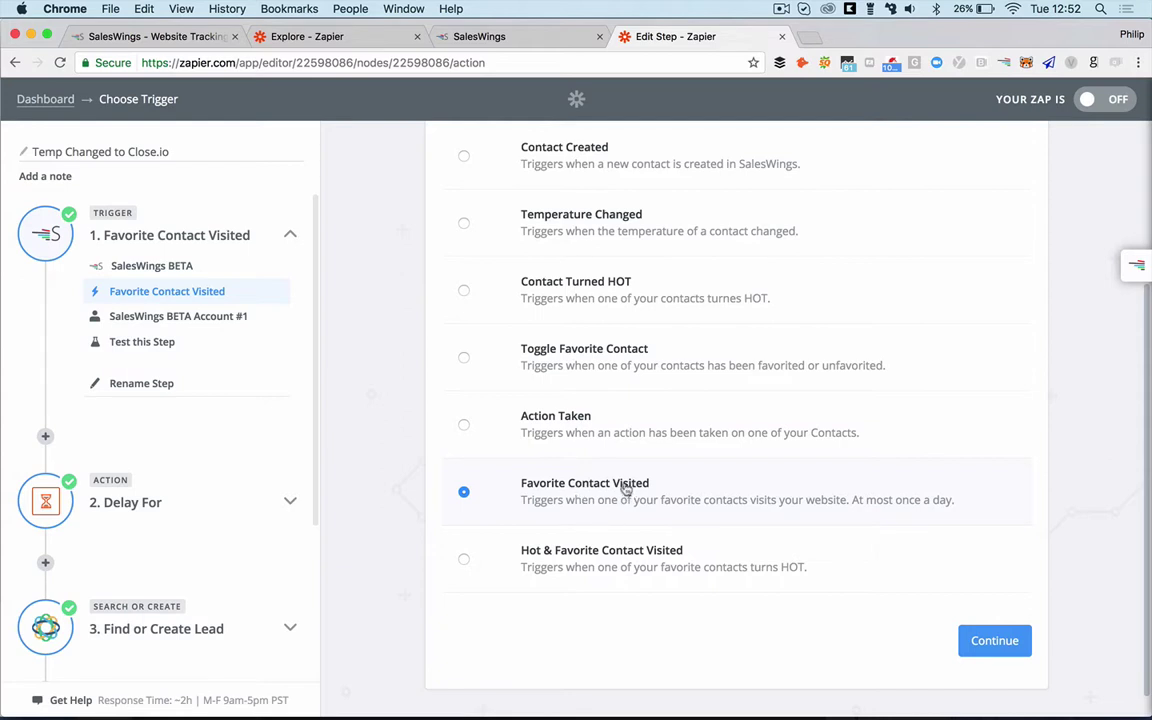
pyautogui.scroll(-1, 615, 490)
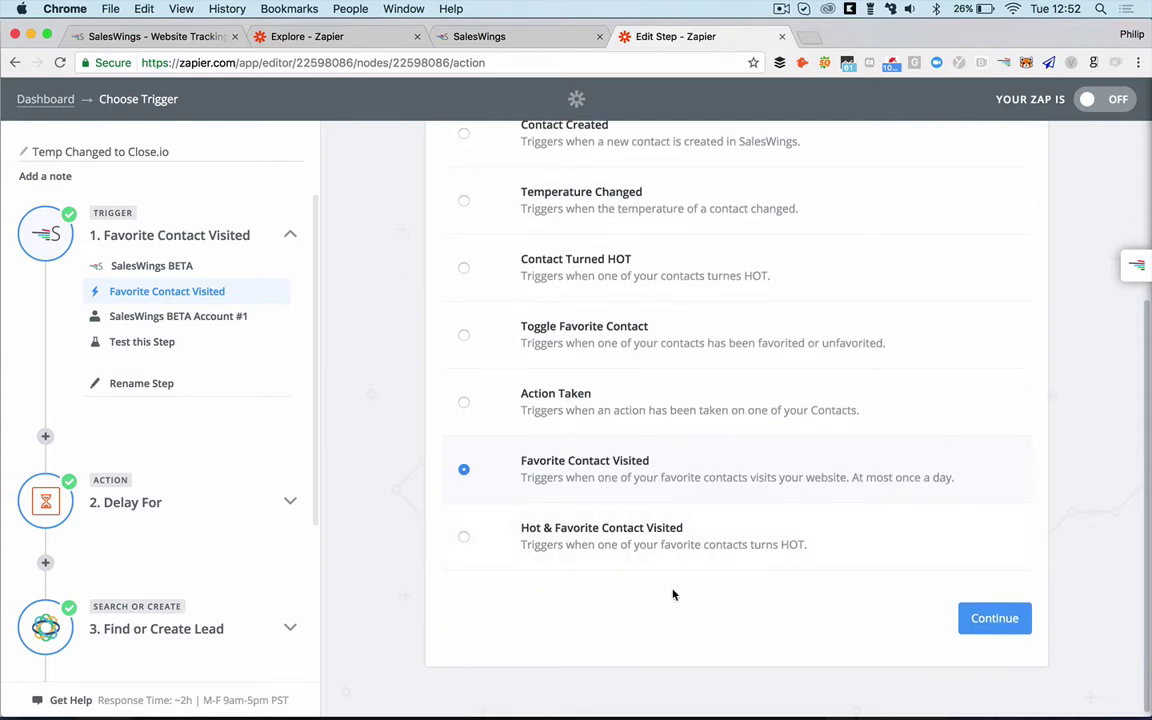
# Step: Keep the Favorite Contact Visited trigger and its connected SalesWings BETA account, and complete the trigger setup through its test
pyautogui.click(987, 620)
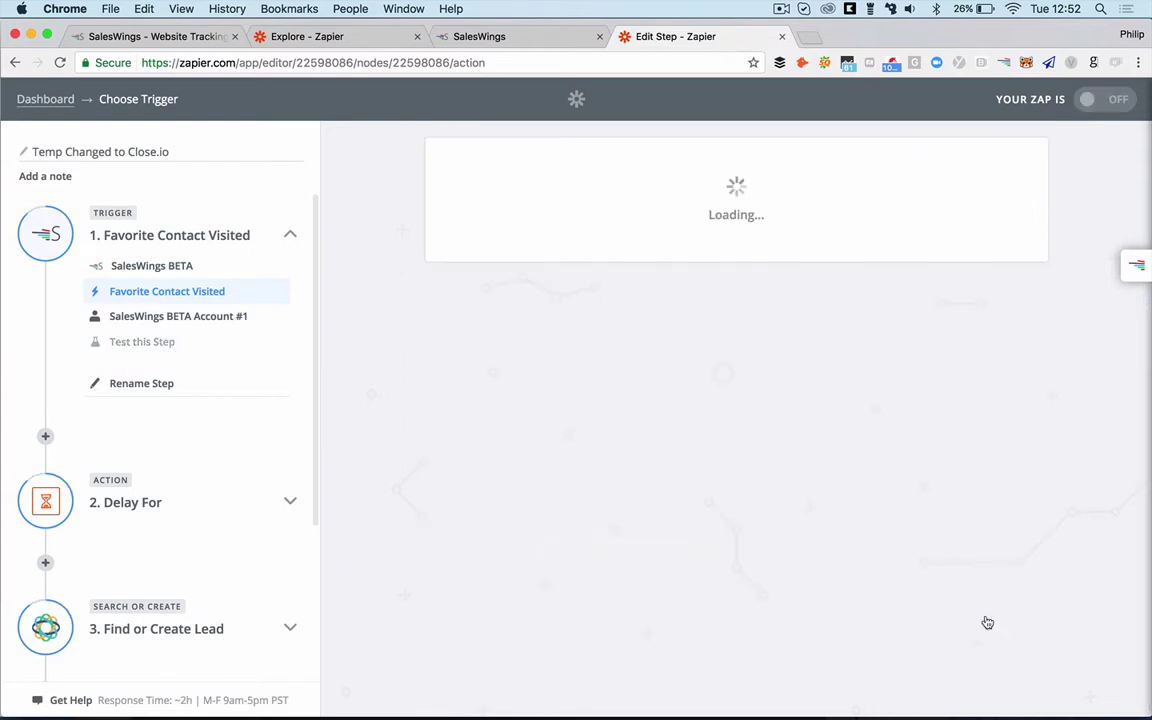
pyautogui.click(987, 485)
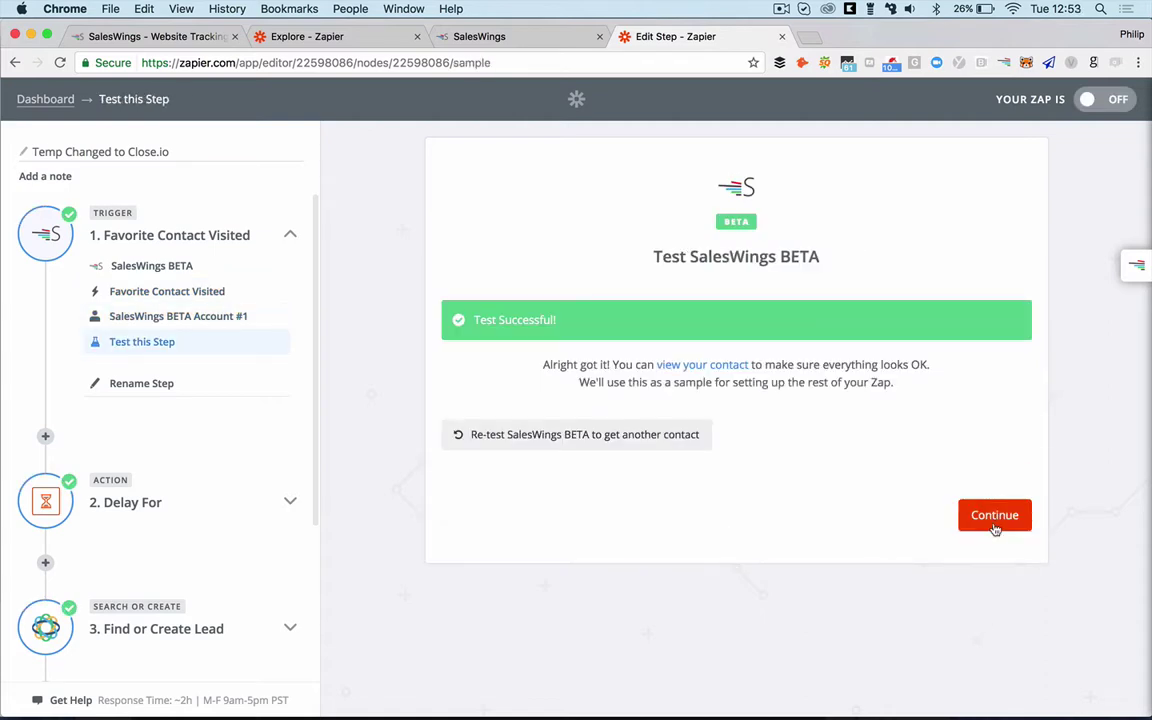
pyautogui.click(995, 520)
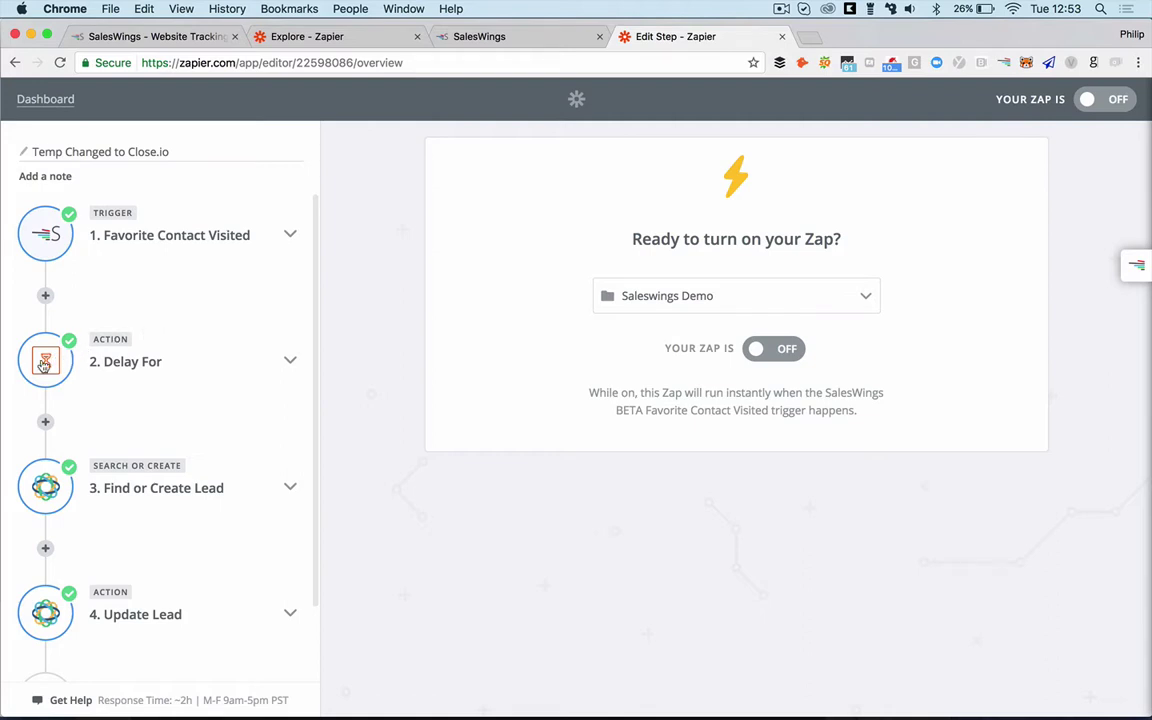
# Step: Try inserting an extra action step after the Favorite Contact Visited trigger, browse the available action apps, and delete the step
pyautogui.click(170, 370)
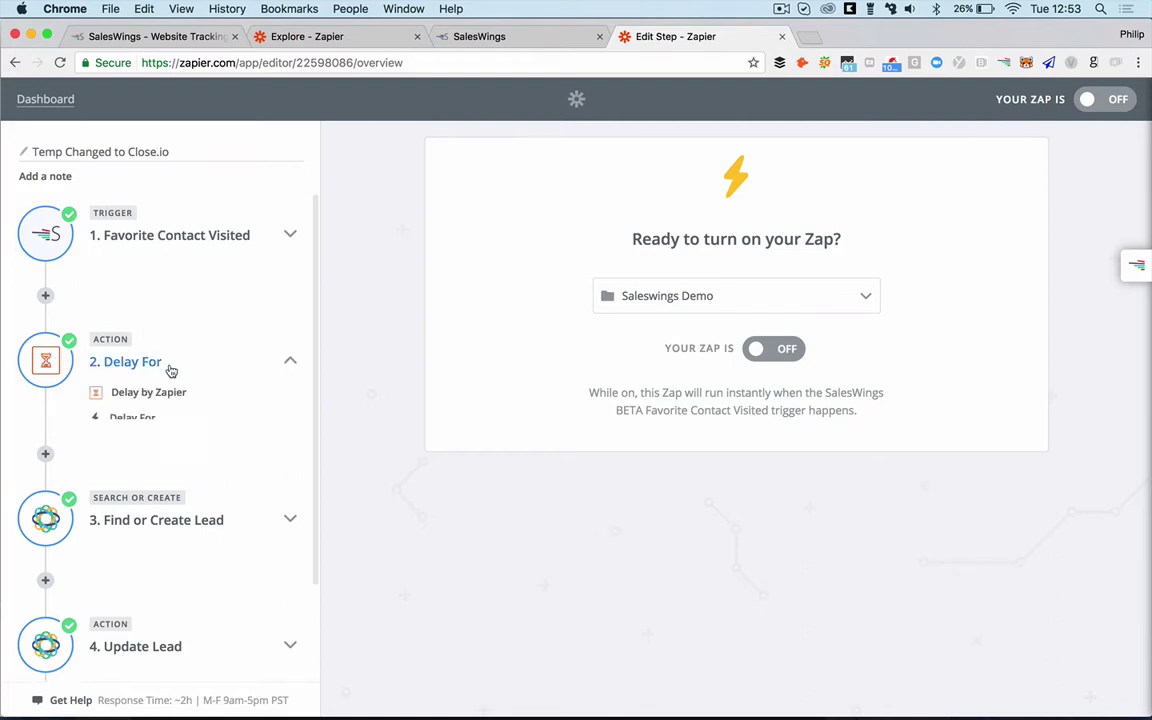
pyautogui.click(46, 297)
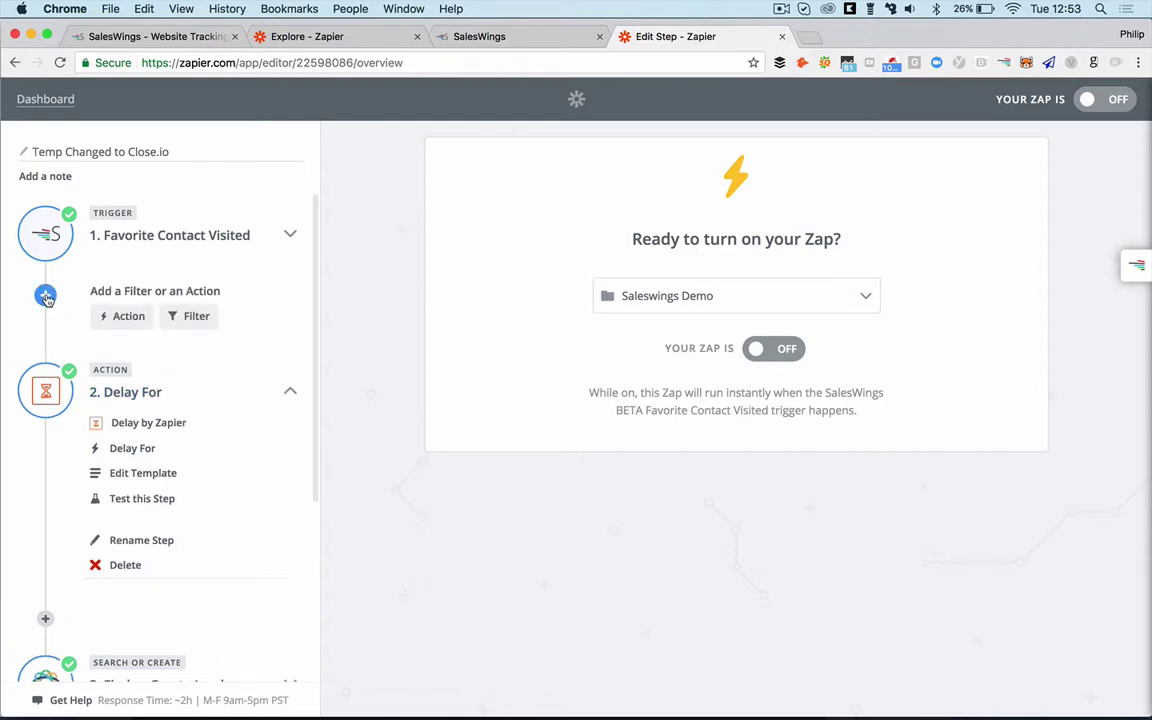
pyautogui.click(129, 318)
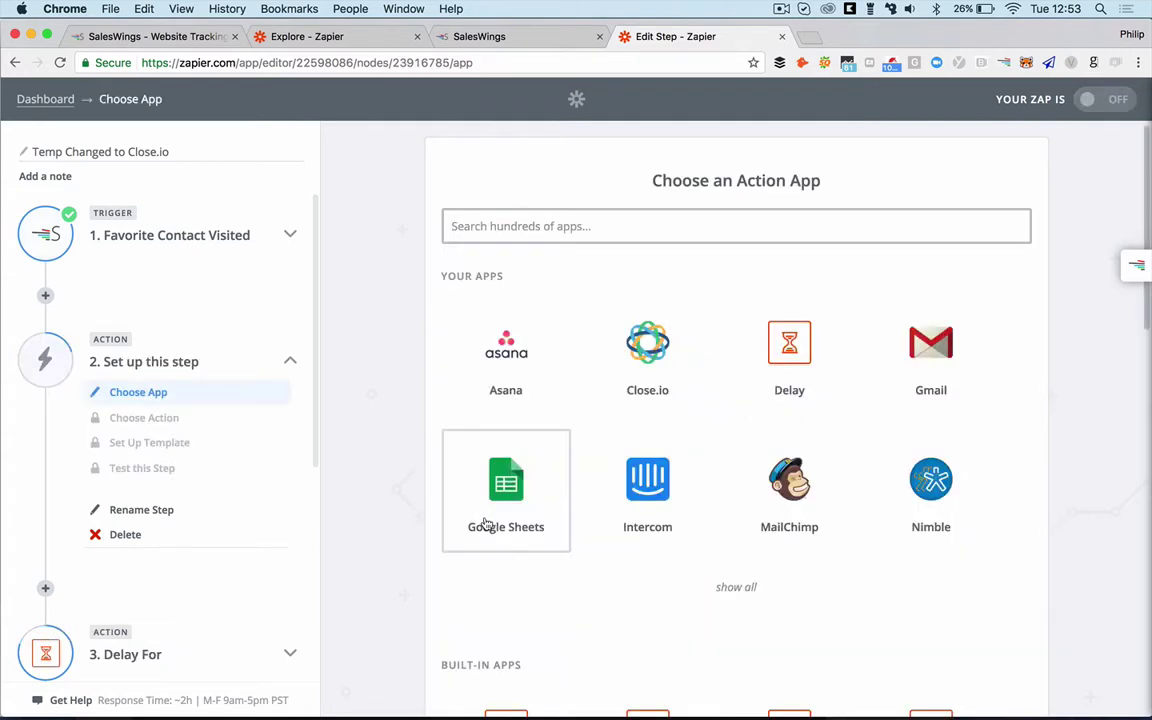
pyautogui.scroll(-3, 486, 524)
pyautogui.scroll(-1, 486, 524)
pyautogui.scroll(3, 488, 522)
pyautogui.scroll(-5, 488, 527)
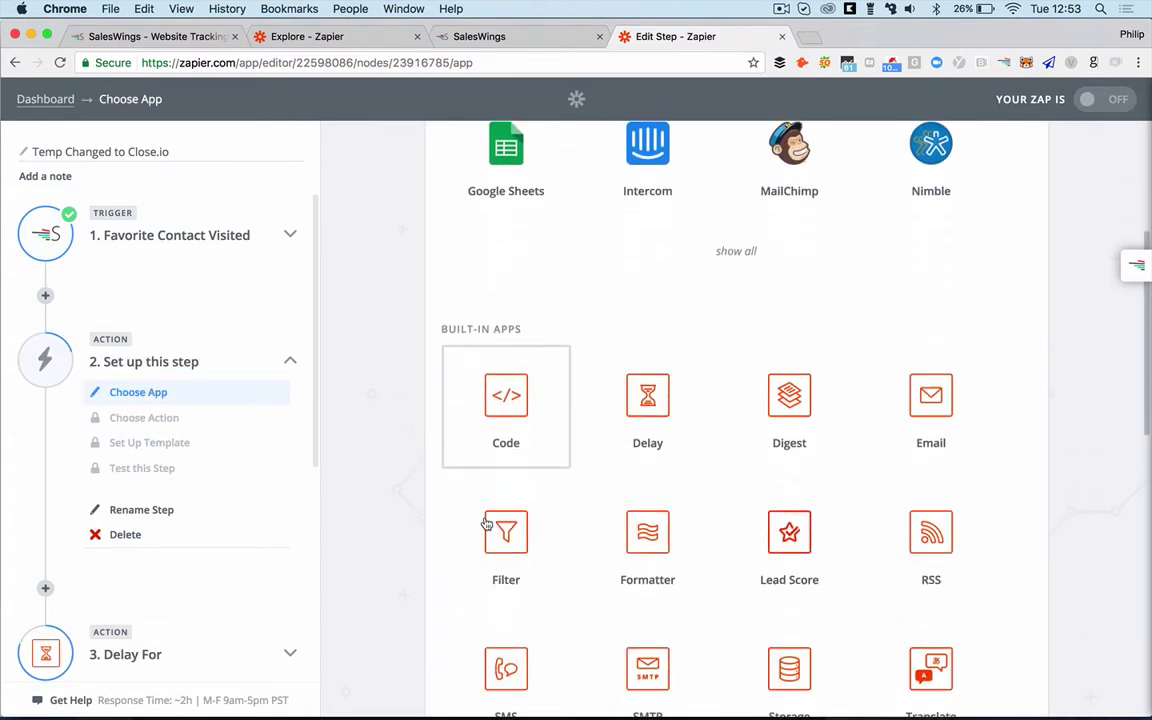
pyautogui.click(122, 535)
pyautogui.click(124, 535)
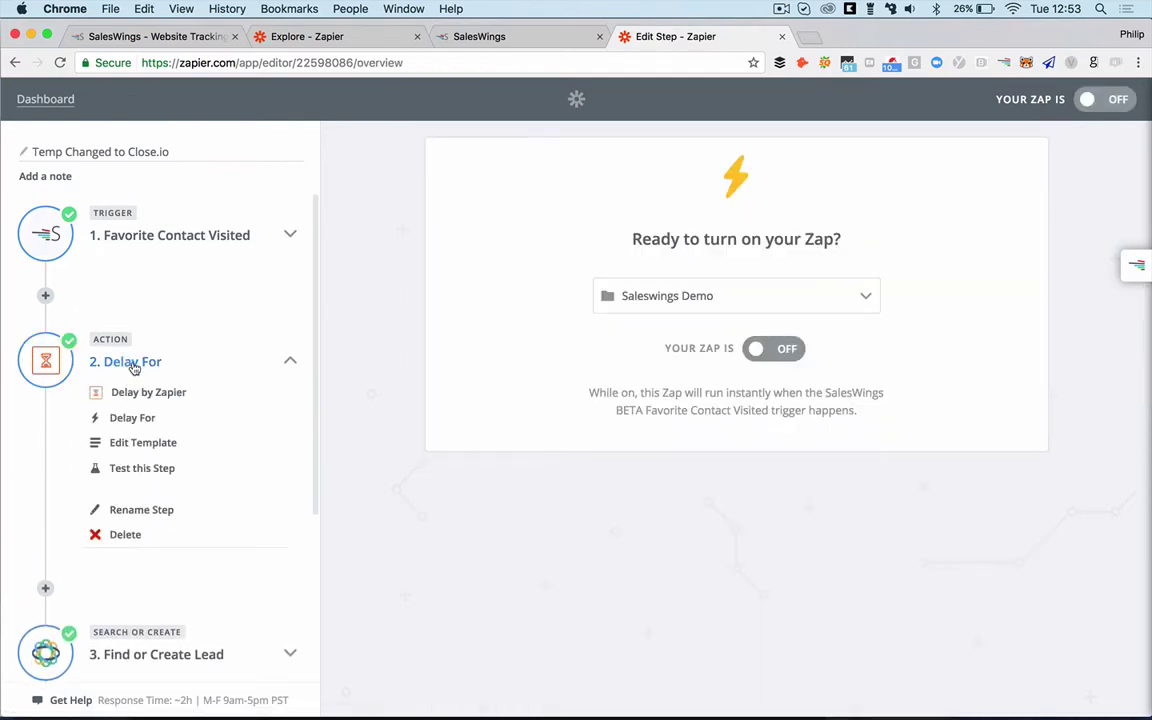
# Step: Keep the Delay For action and review the available time units in its delay template
pyautogui.click(139, 422)
pyautogui.scroll(-3, 140, 424)
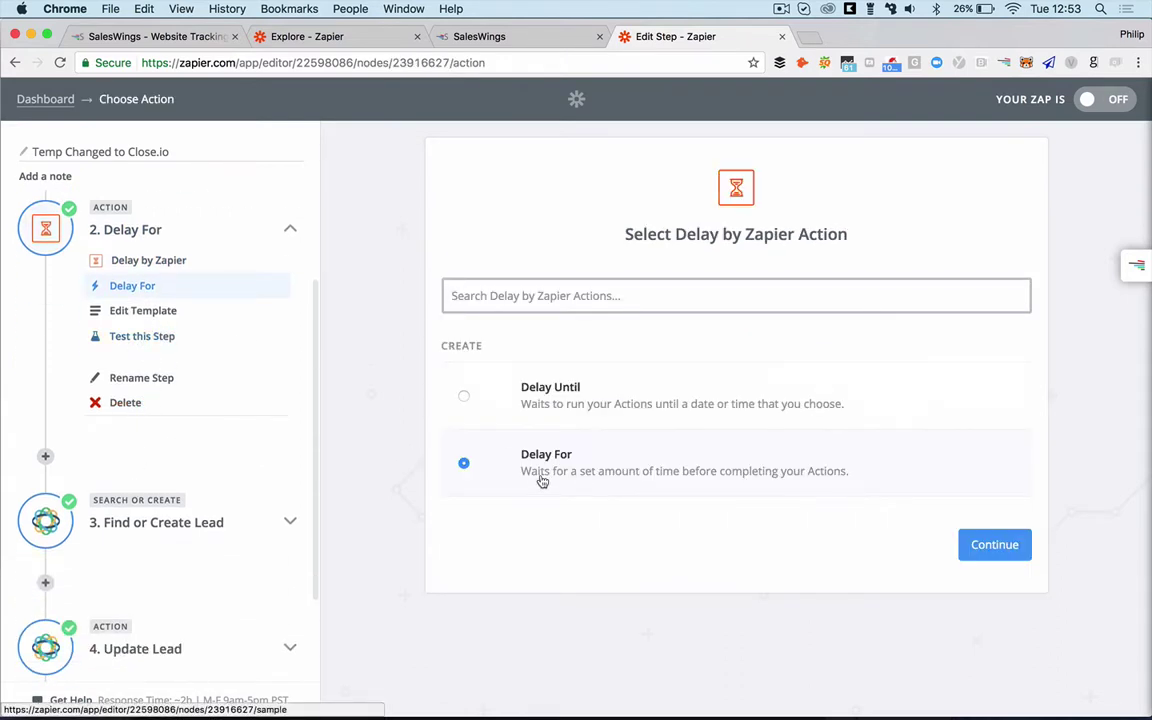
pyautogui.click(994, 546)
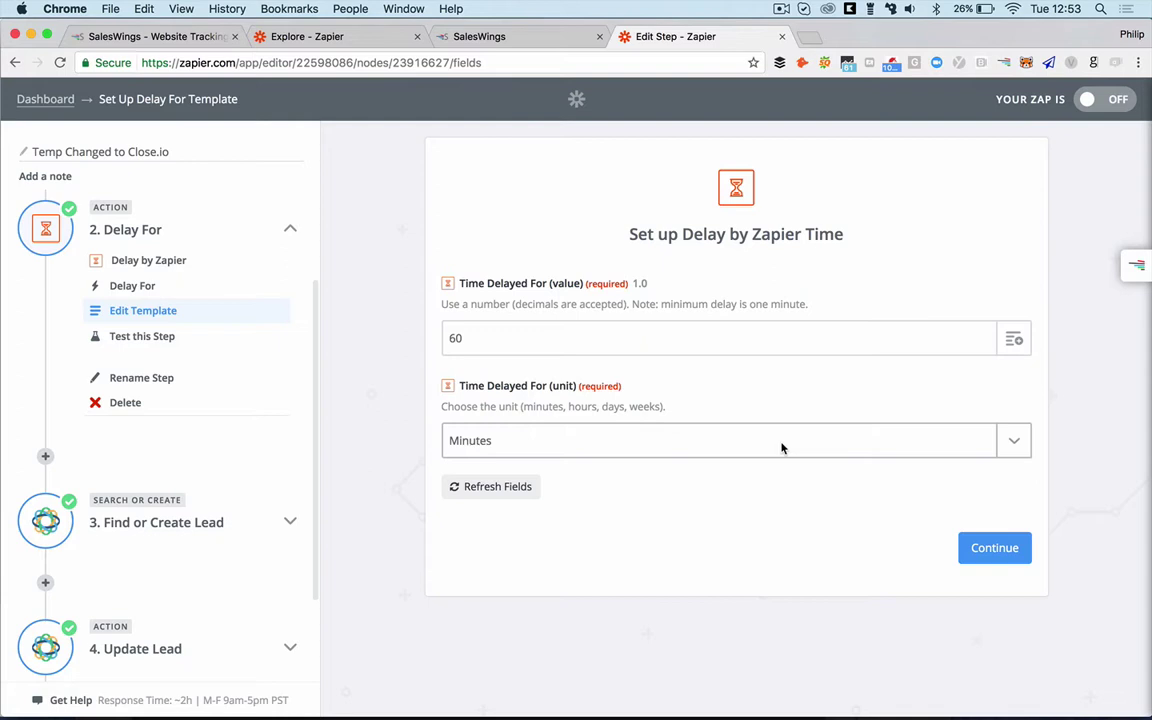
pyautogui.click(1013, 446)
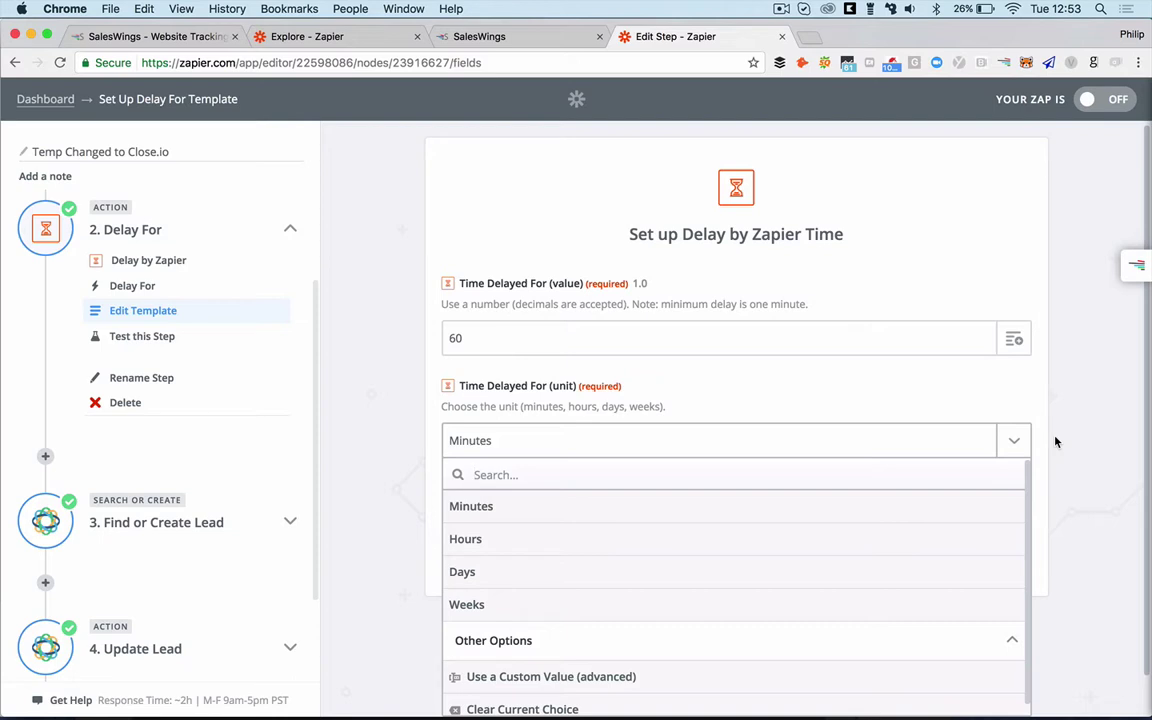
pyautogui.click(686, 363)
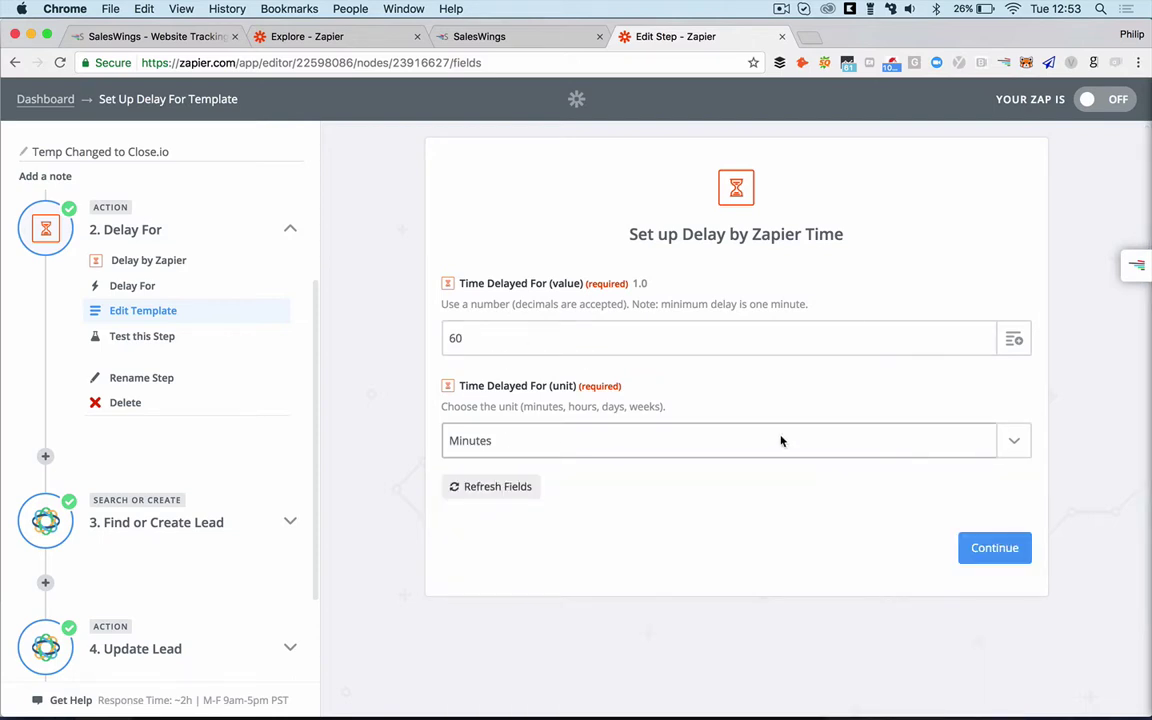
pyautogui.scroll(3, 159, 257)
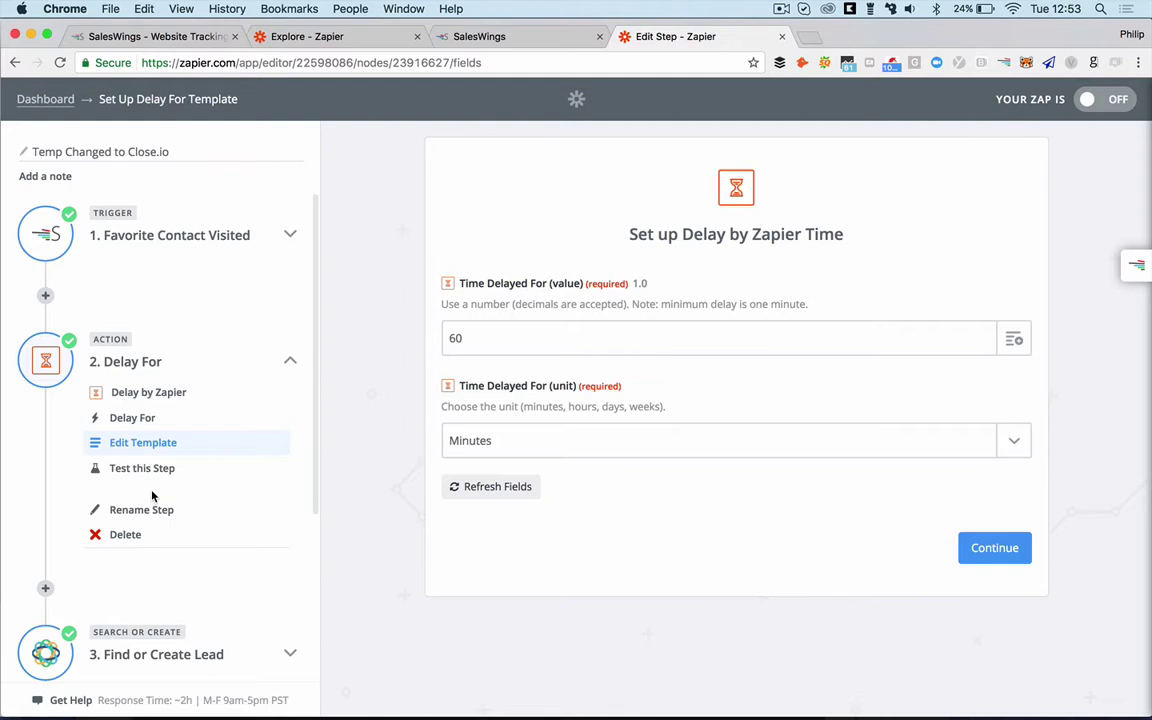
# Step: Review the available apps for the Find or Create Lead step and keep Close.io as its app
pyautogui.scroll(-4, 152, 495)
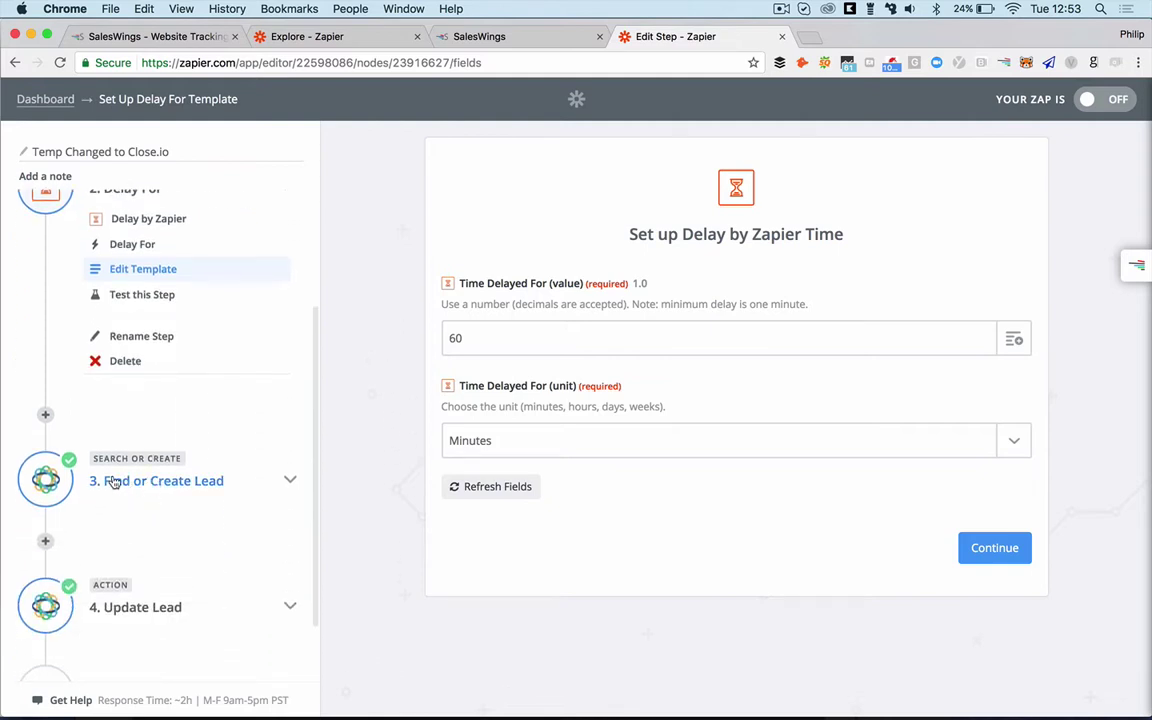
pyautogui.click(110, 480)
pyautogui.click(128, 515)
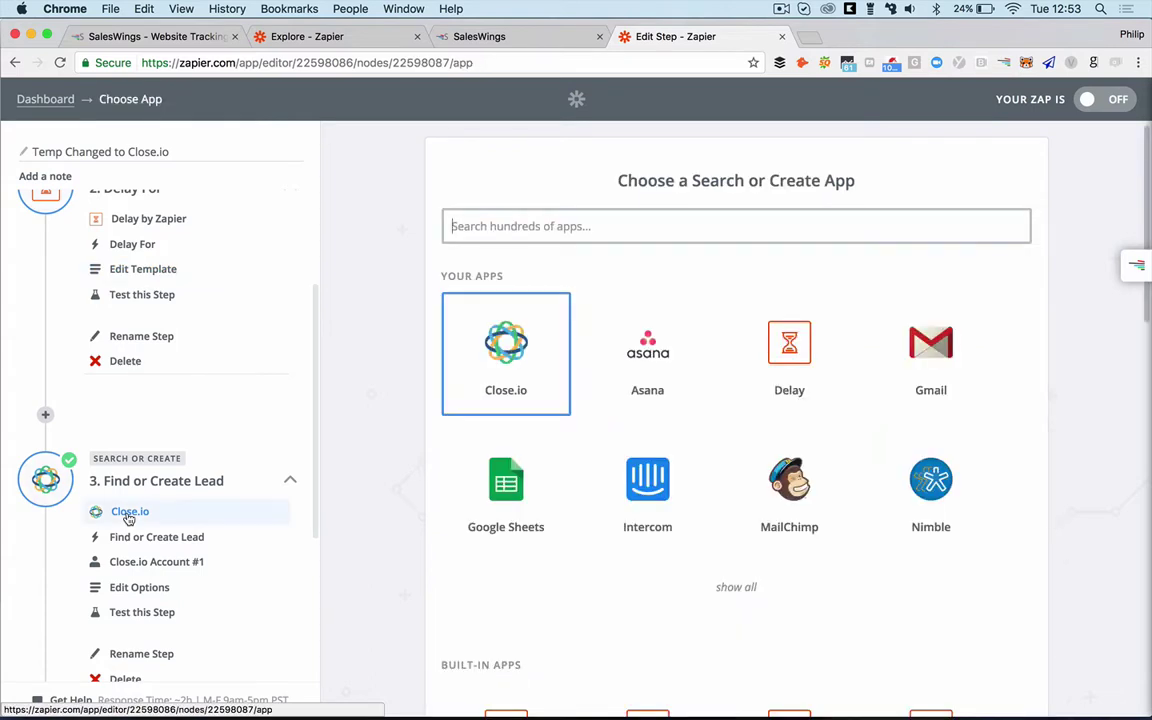
pyautogui.scroll(-1, 380, 517)
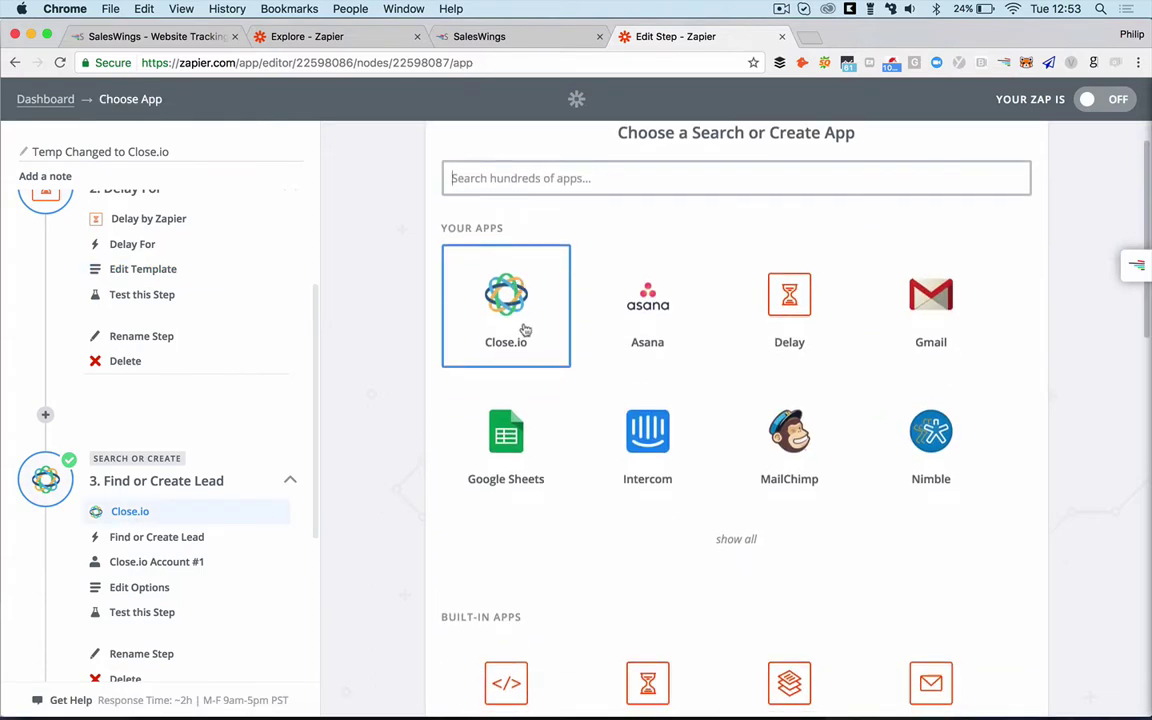
pyautogui.scroll(-3, 726, 457)
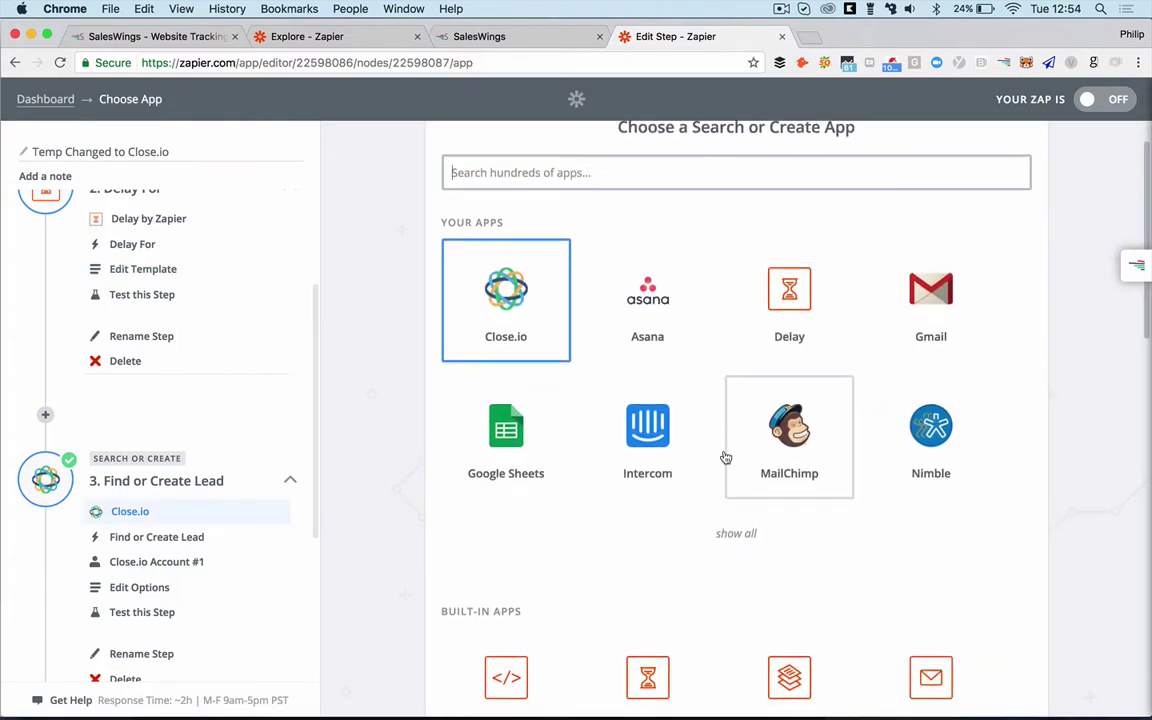
pyautogui.scroll(-2, 738, 457)
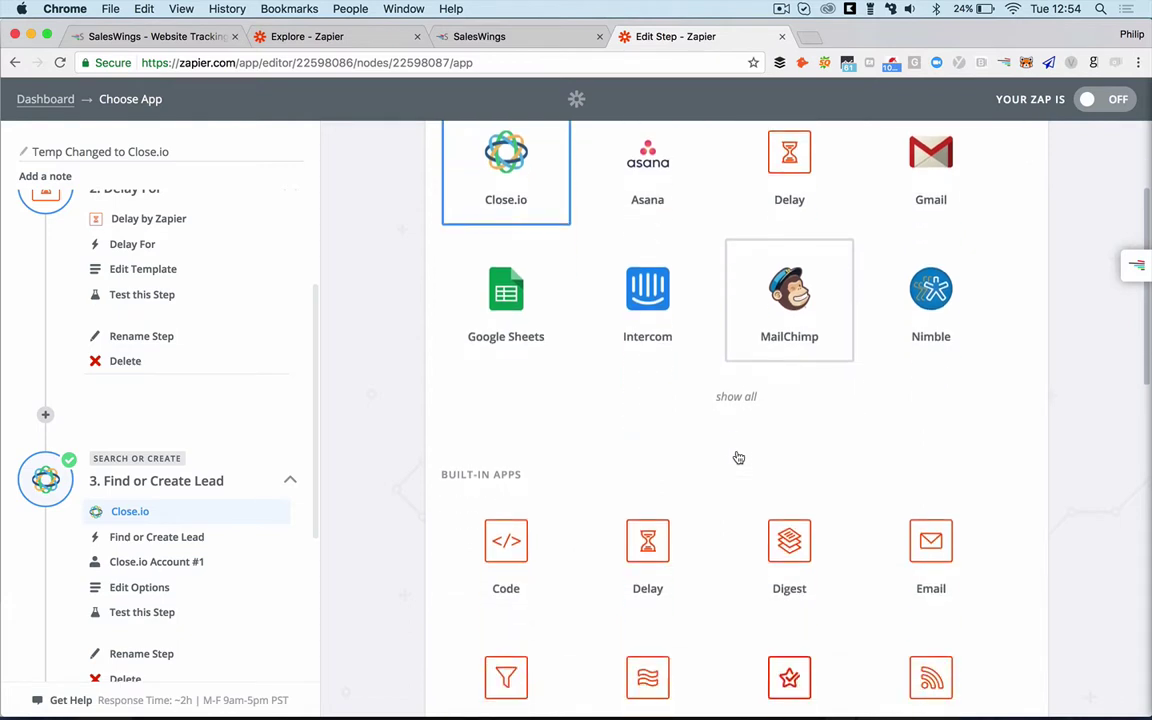
pyautogui.scroll(-12, 745, 460)
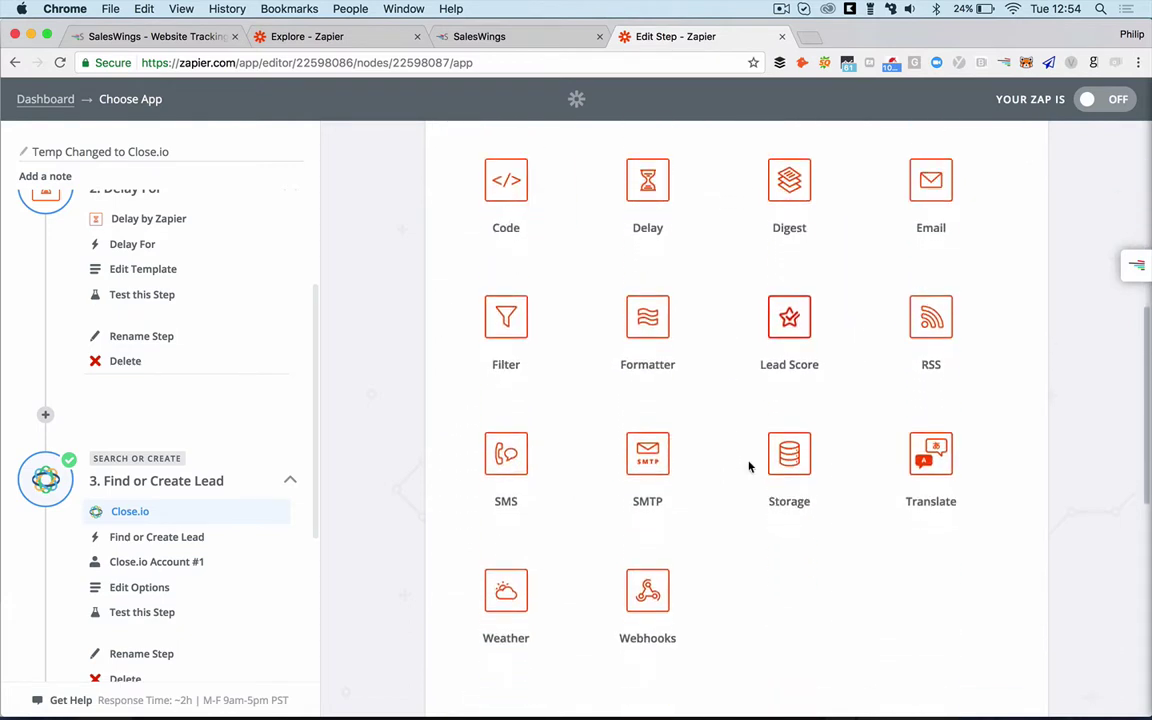
pyautogui.scroll(-5, 945, 580)
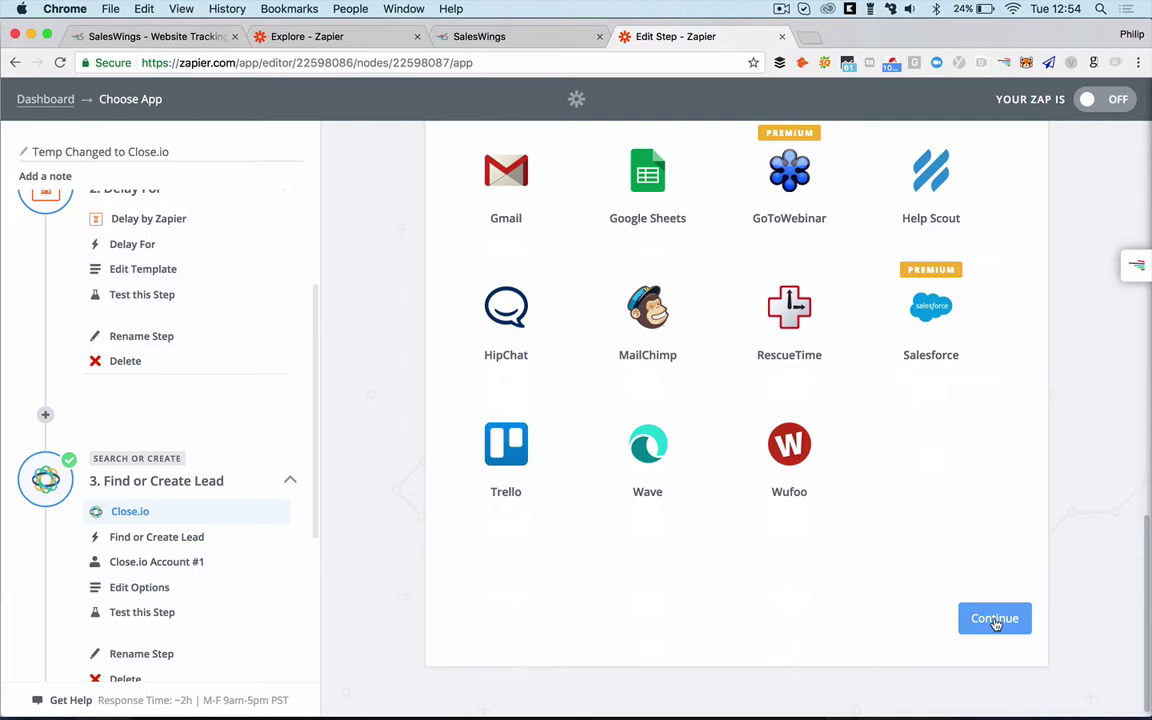
pyautogui.click(995, 620)
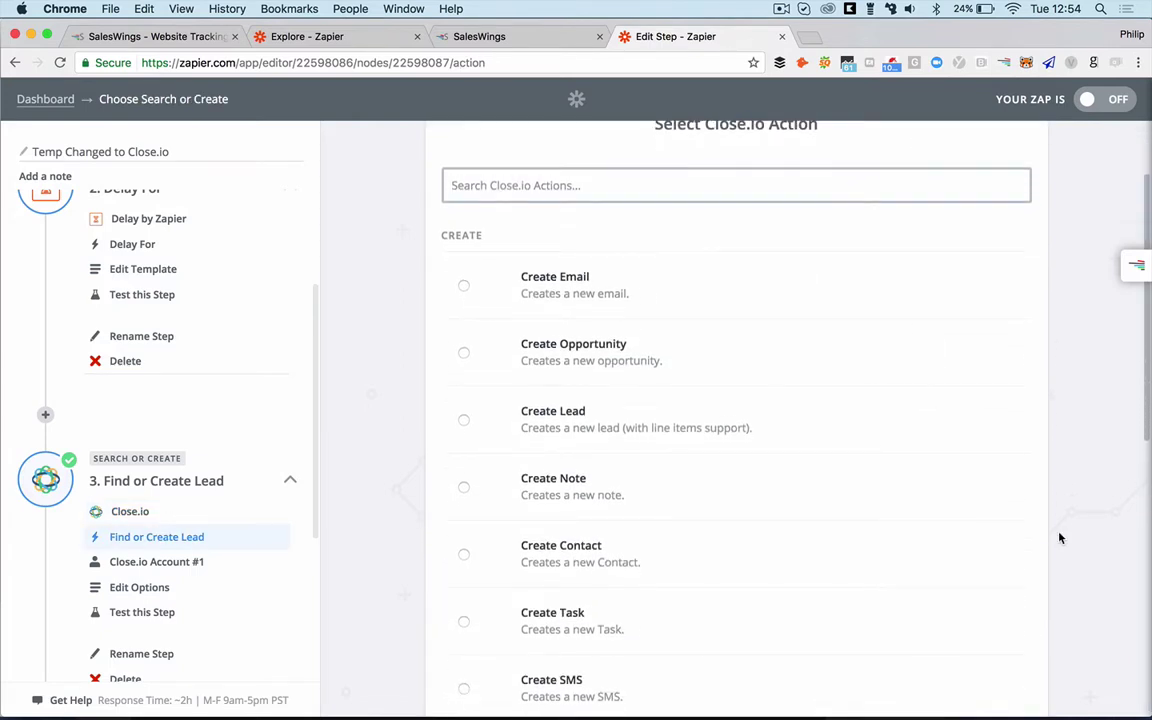
# Step: Review the Close.io actions, then continue with the Find Lead search and Close.io Account #1
pyautogui.scroll(-3, 653, 343)
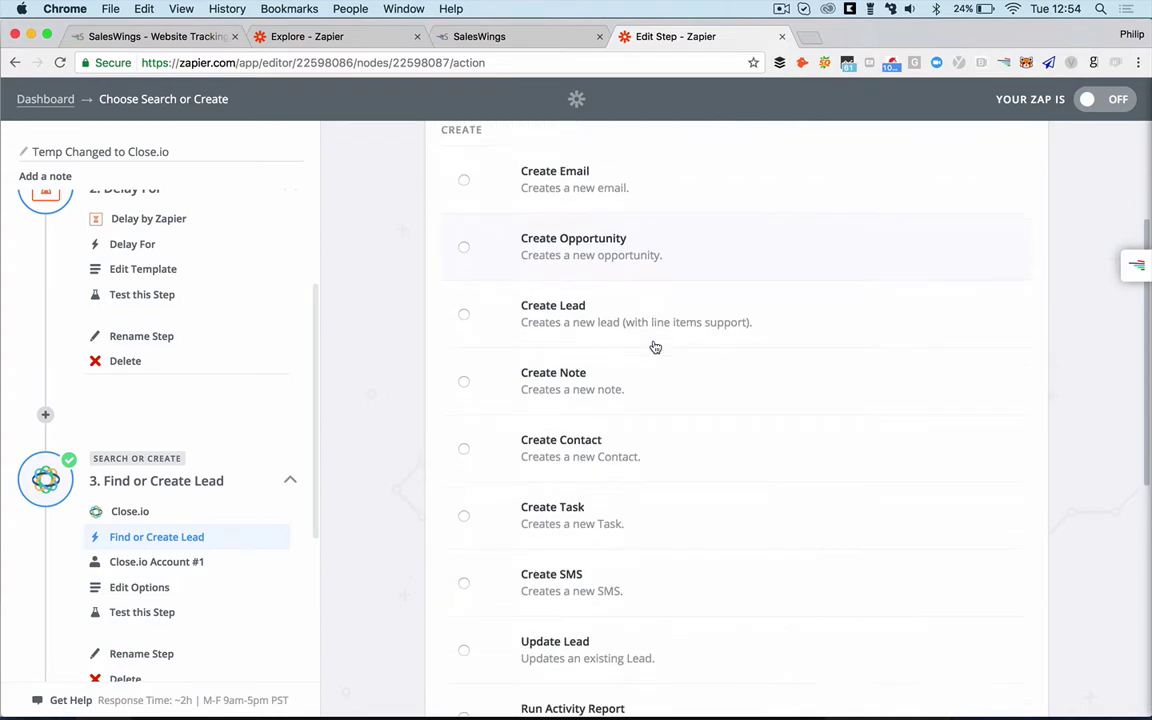
pyautogui.scroll(-3, 597, 306)
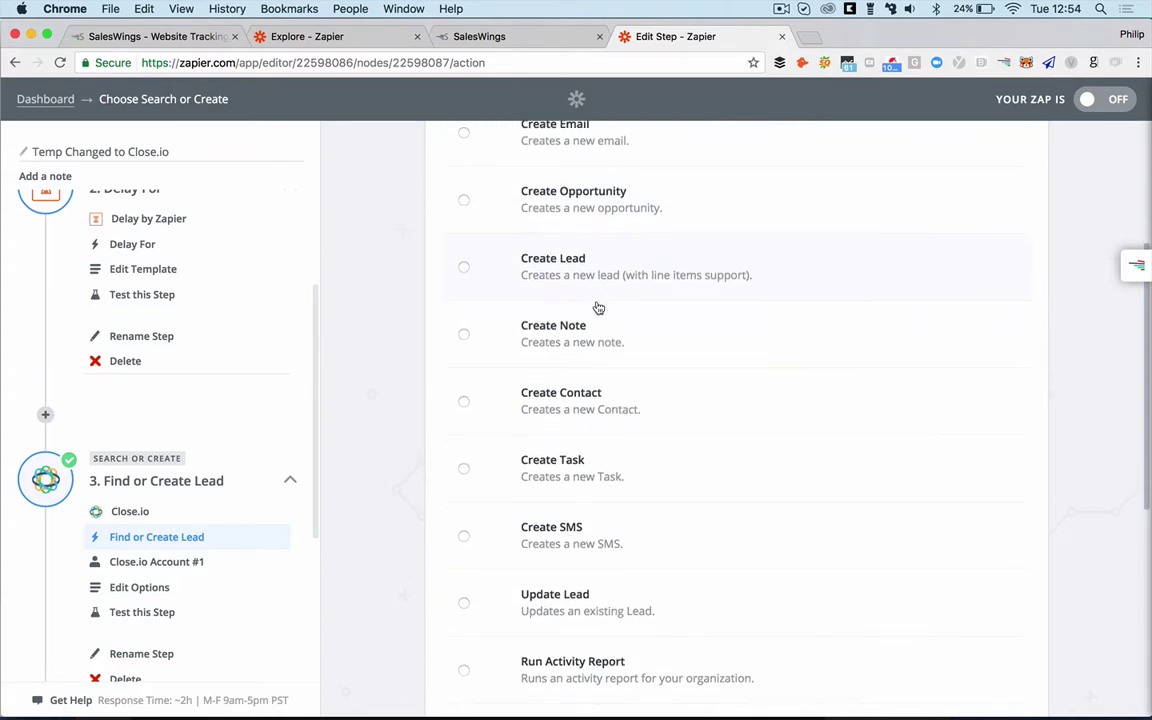
pyautogui.scroll(-5, 597, 308)
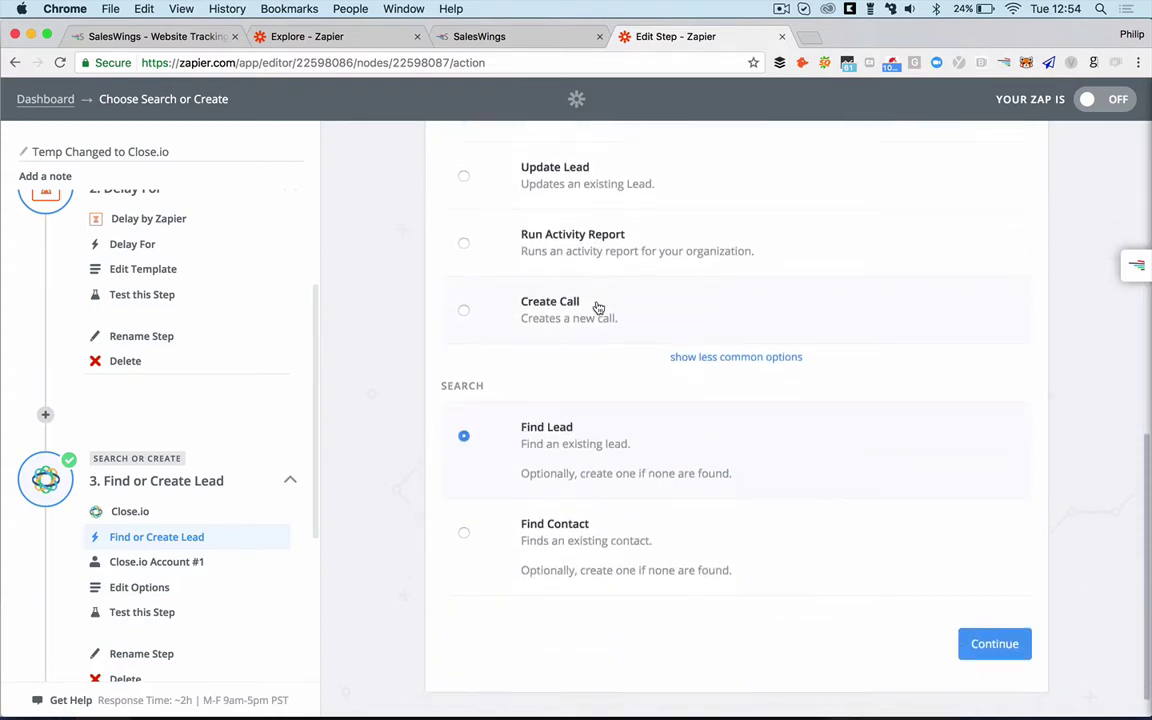
pyautogui.scroll(3, 609, 298)
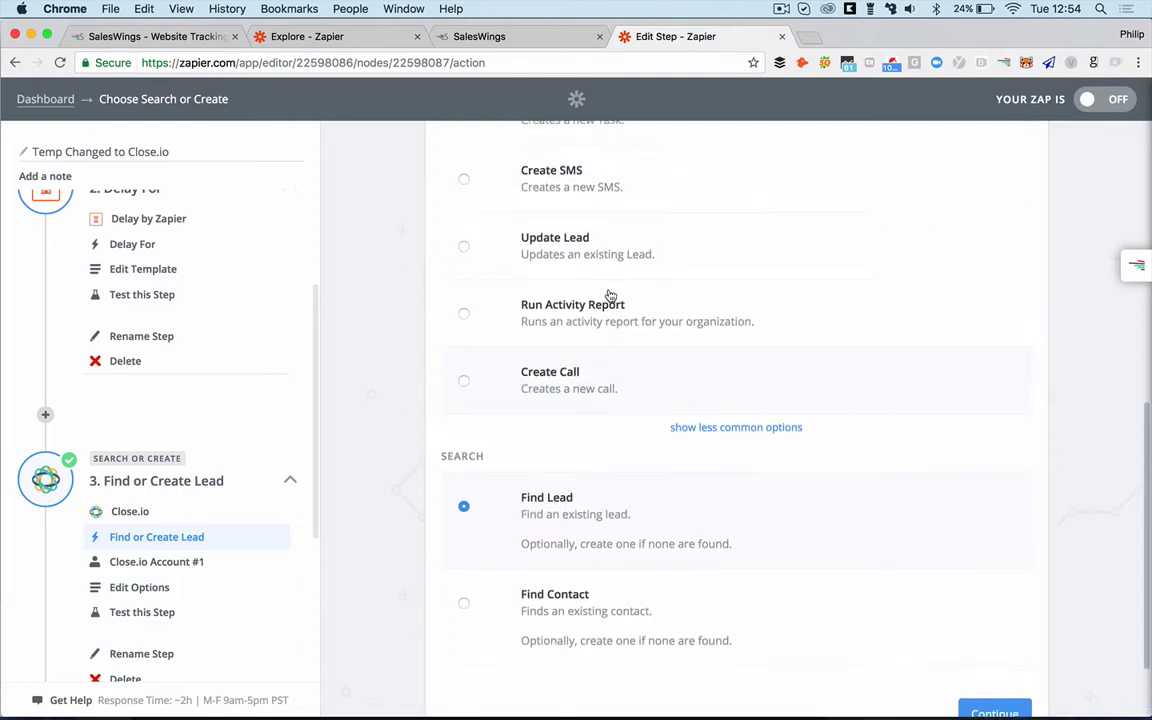
pyautogui.scroll(-3, 609, 297)
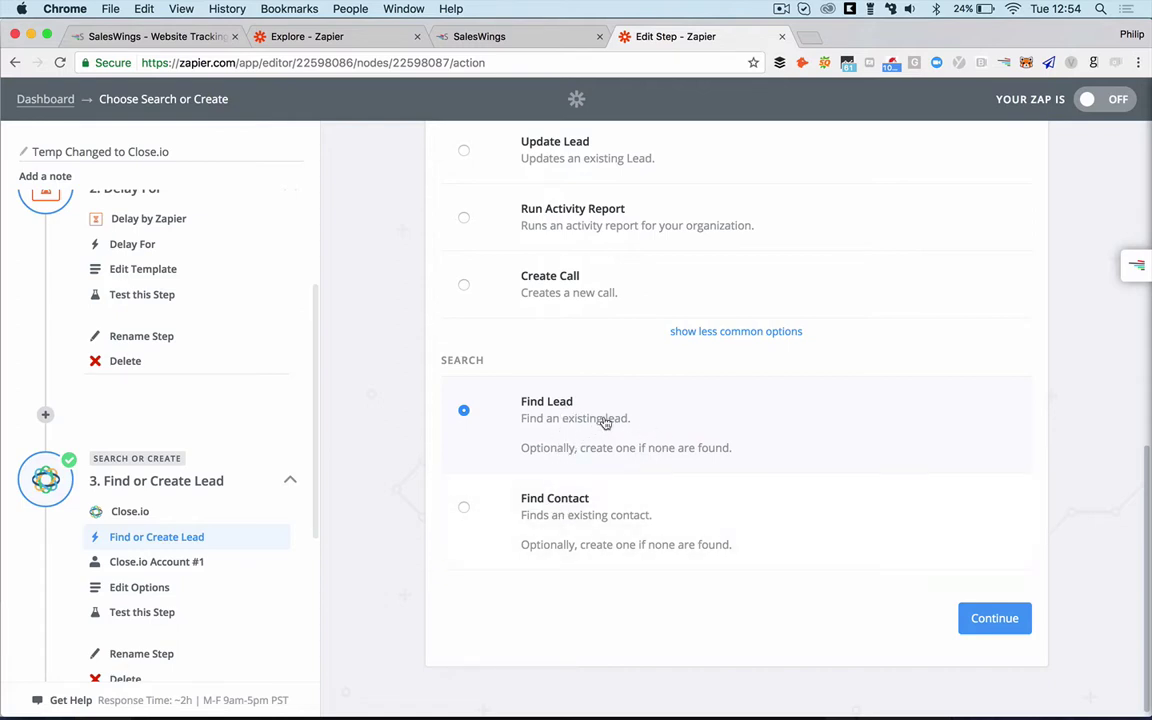
pyautogui.click(994, 618)
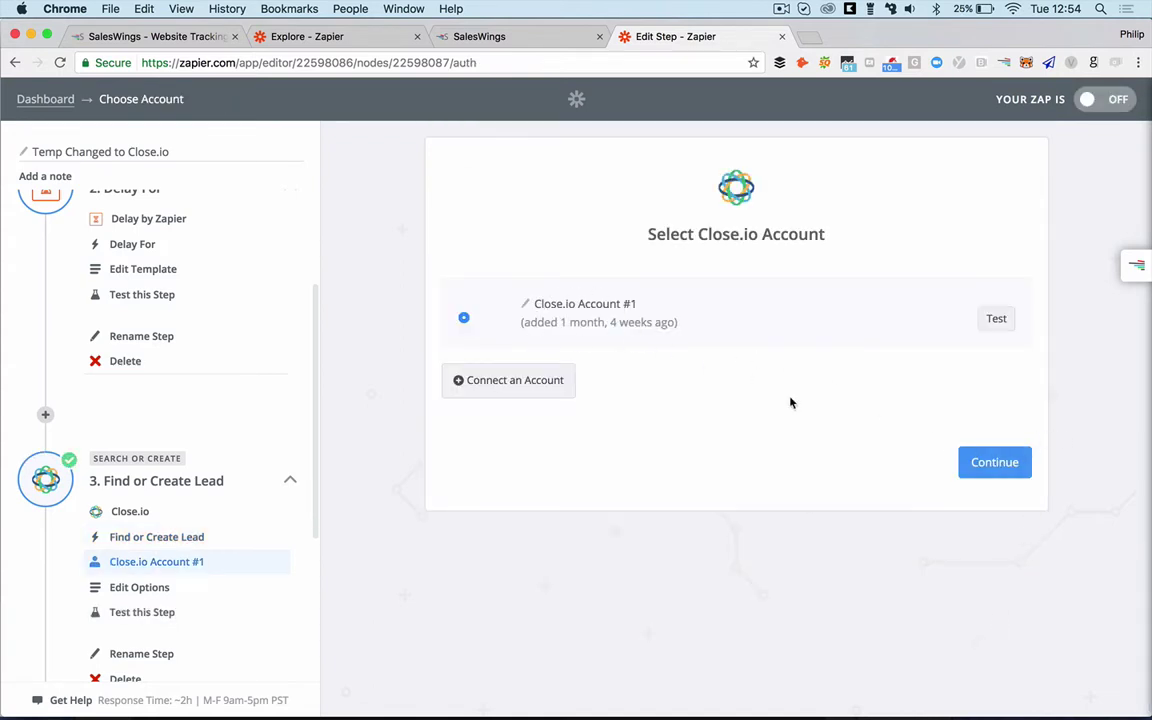
pyautogui.click(984, 463)
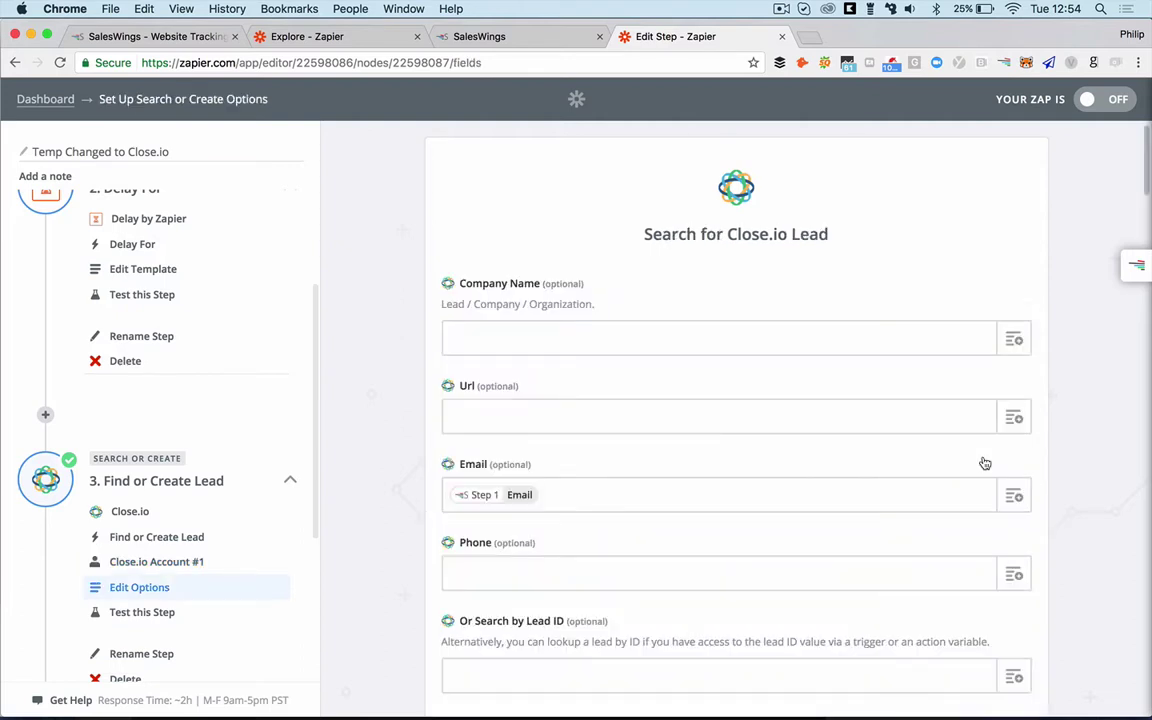
# Step: Inspect the Favorite Contact Visited data available for the lead search's Email field, keeping the Step 1 Email mapping
pyautogui.scroll(-1, 1074, 420)
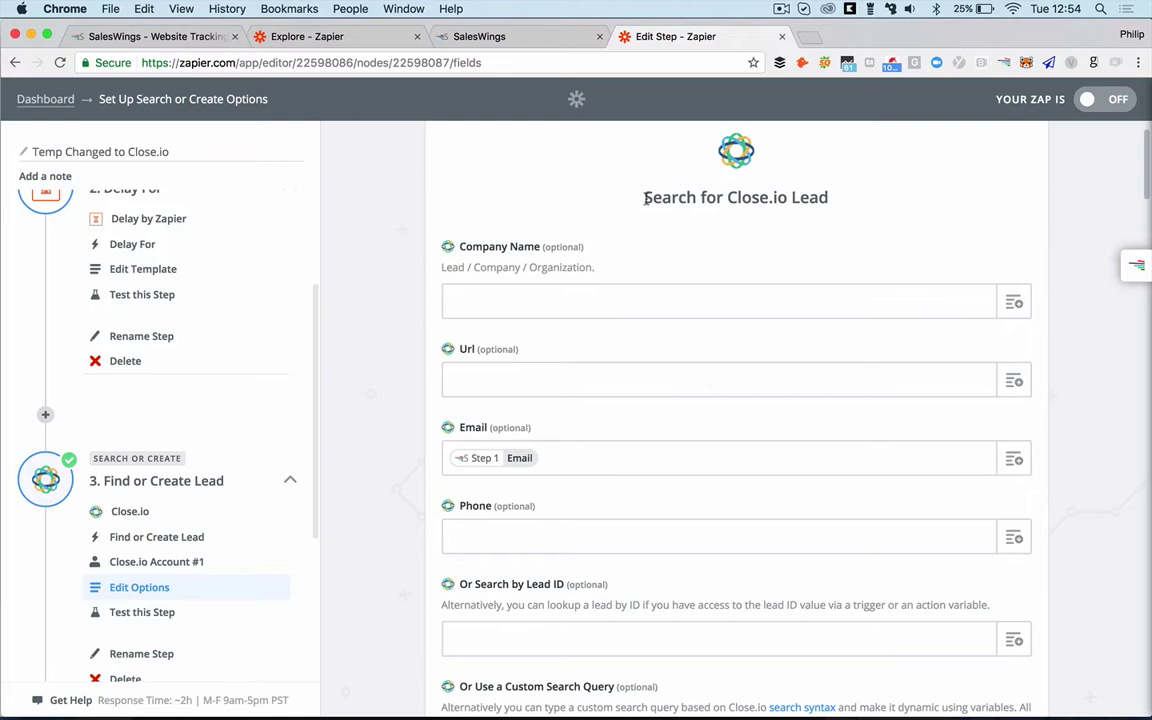
pyautogui.moveTo(646, 198); pyautogui.dragTo(901, 204)
pyautogui.click(896, 200)
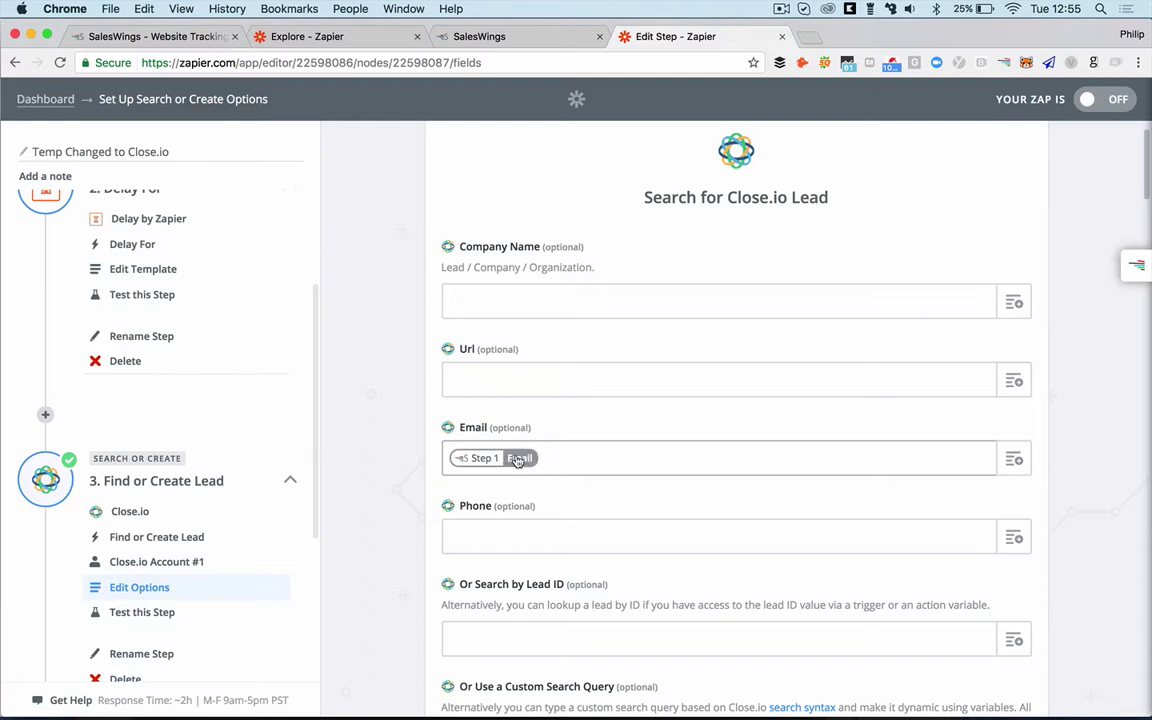
pyautogui.click(1014, 459)
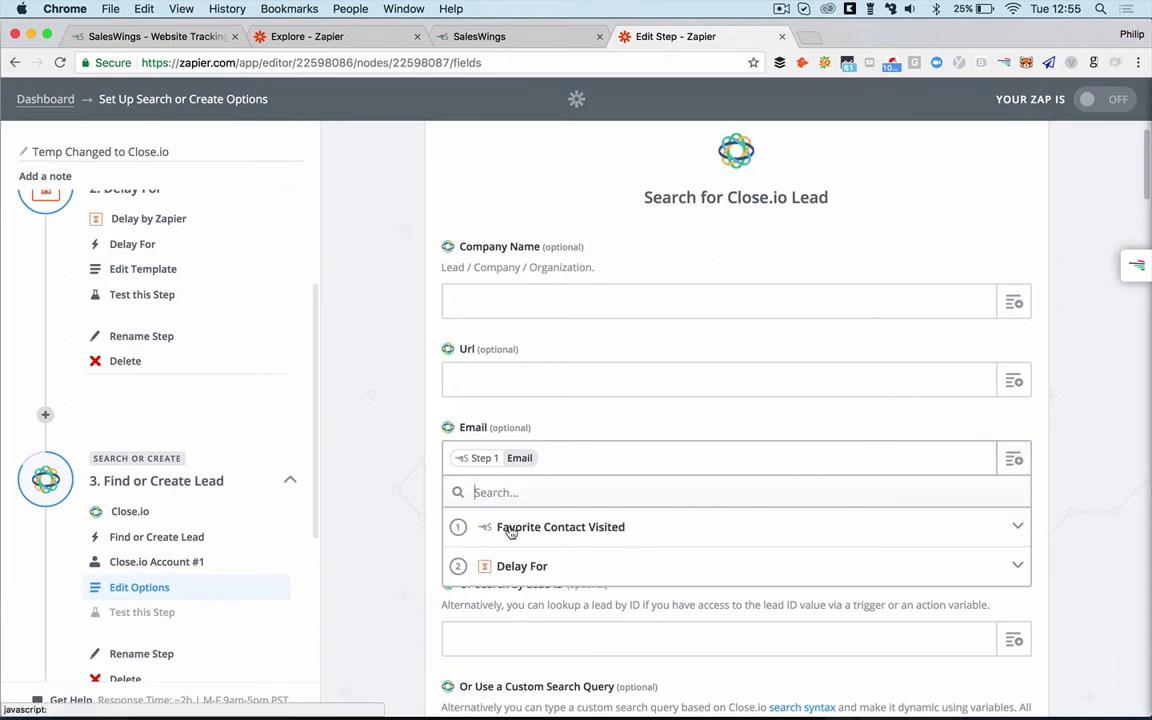
pyautogui.click(503, 530)
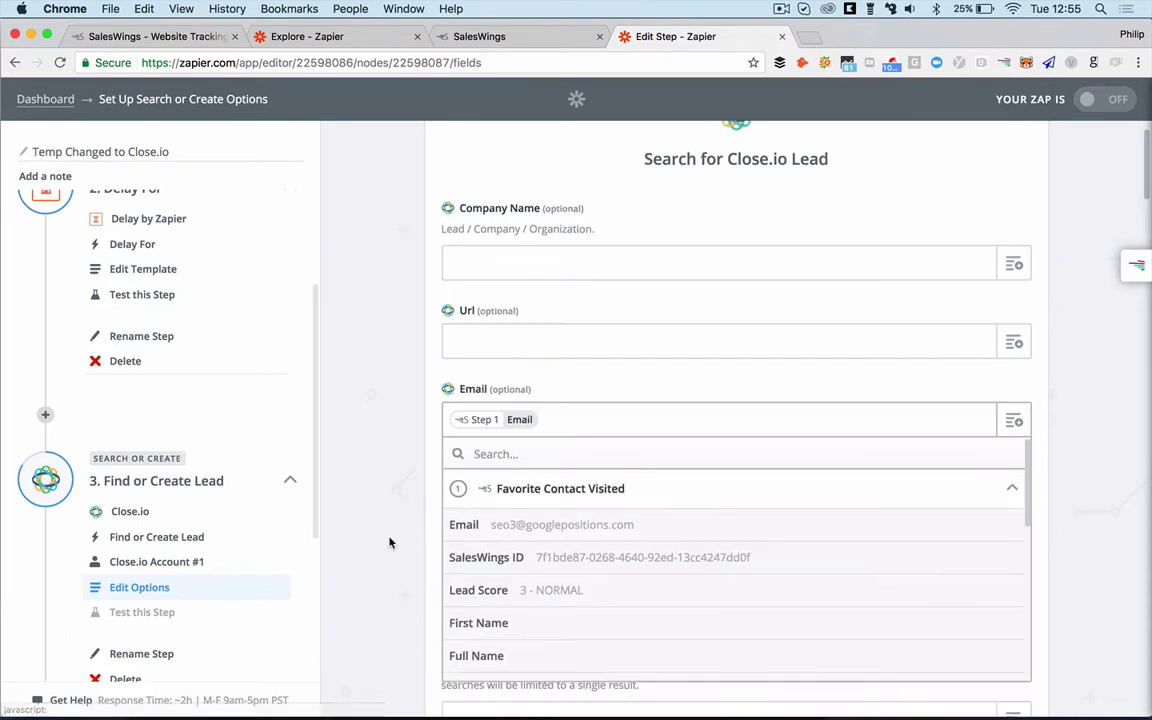
pyautogui.scroll(-2, 391, 540)
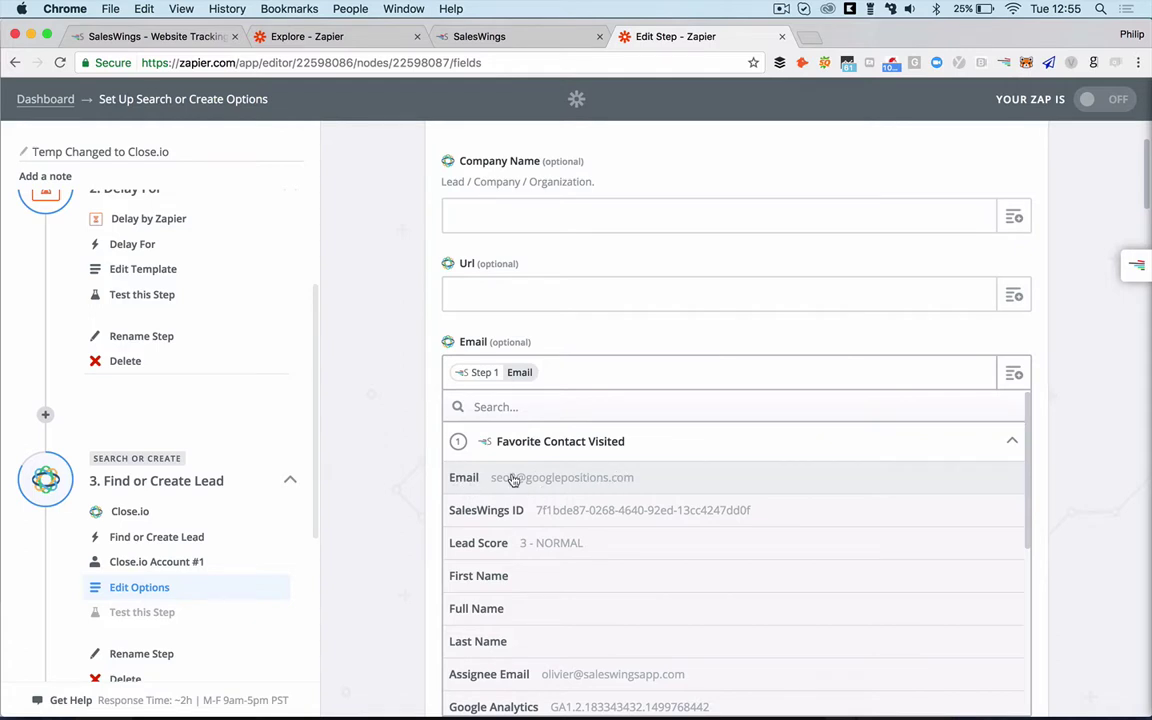
pyautogui.click(1059, 480)
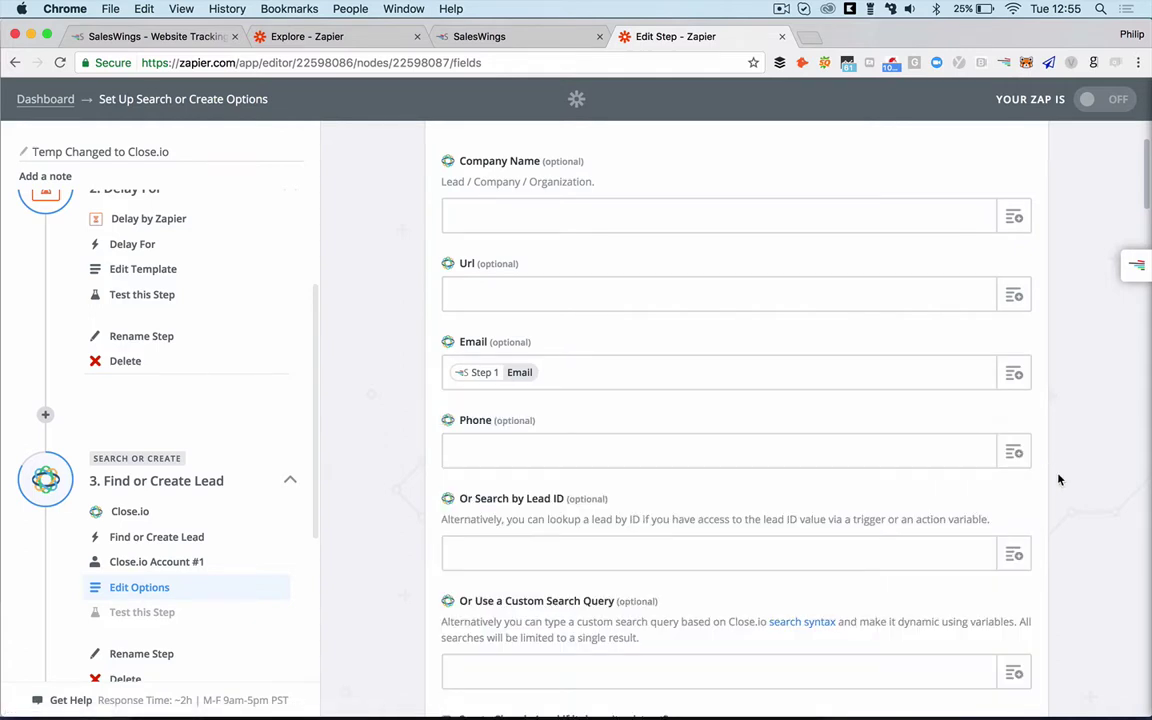
# Step: Inspect the Favorite Contact Visited data available for the new Close.io lead's Contact Name field, keeping the Step 1 Full Name mapping
pyautogui.scroll(-5, 1059, 480)
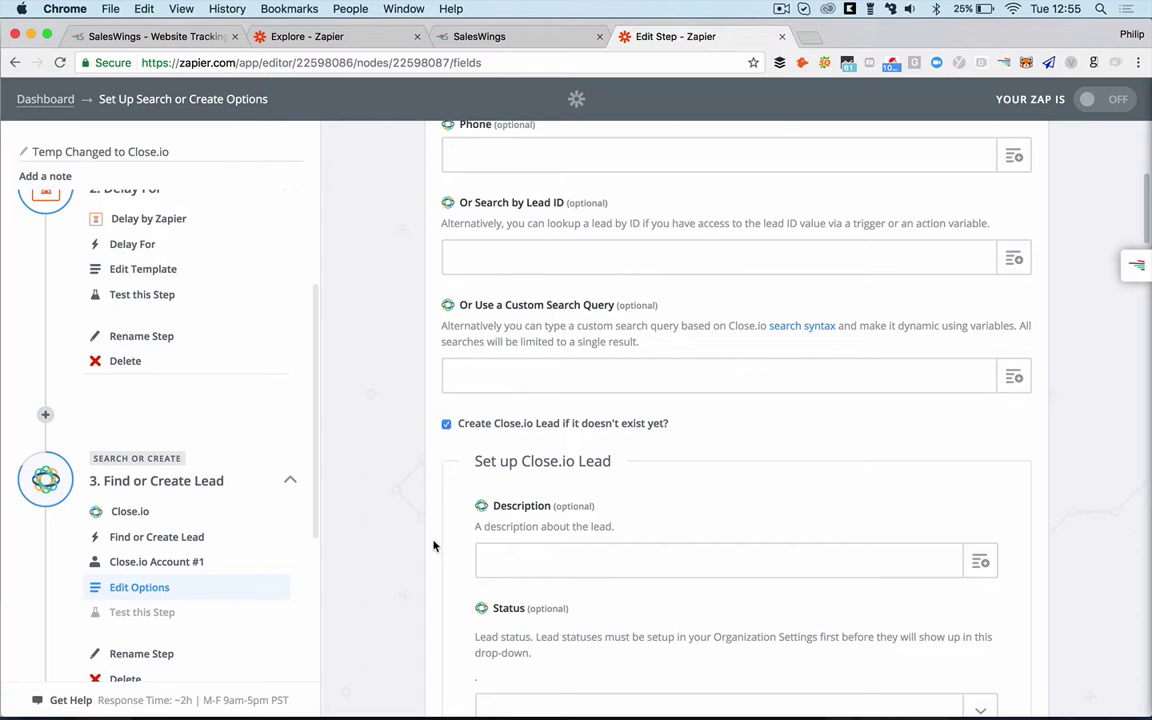
pyautogui.scroll(-3, 433, 545)
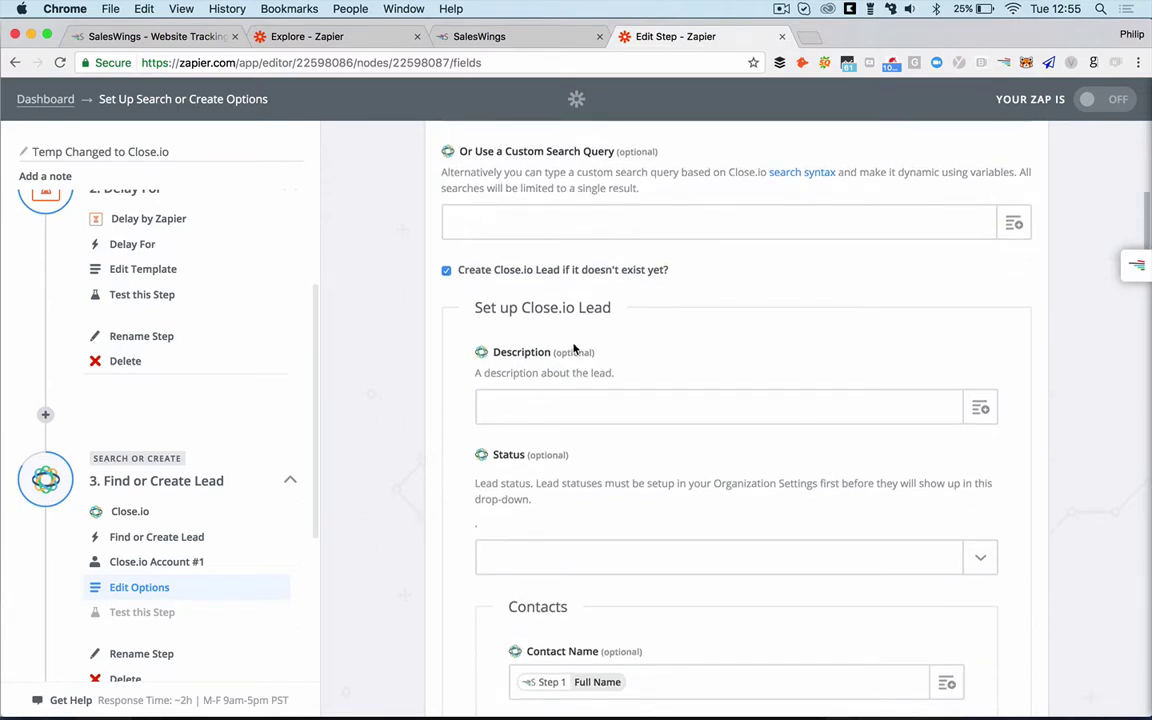
pyautogui.scroll(-3, 574, 348)
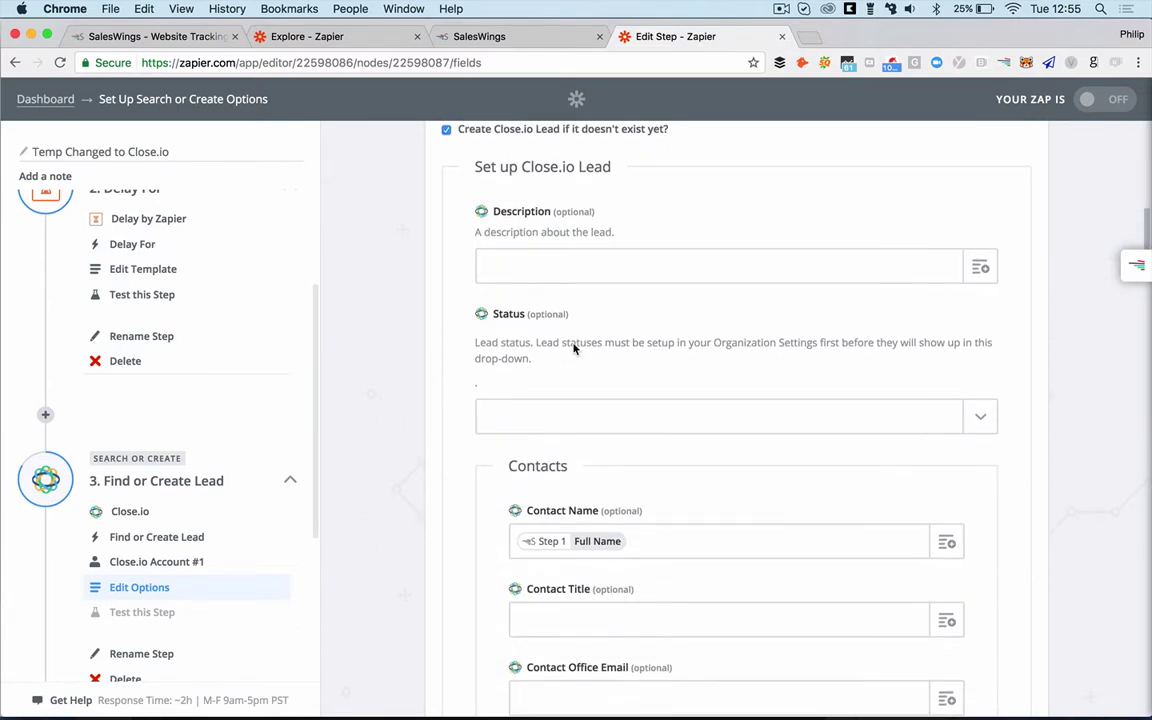
pyautogui.scroll(-4, 574, 348)
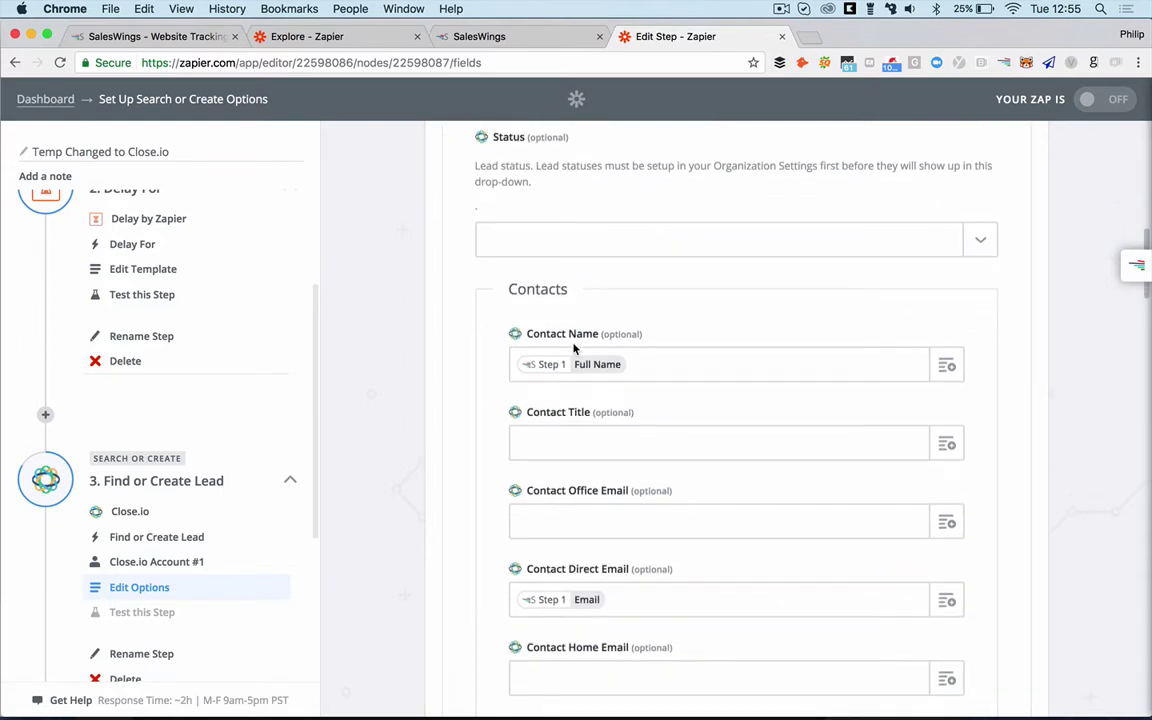
pyautogui.moveTo(528, 335); pyautogui.dragTo(600, 337)
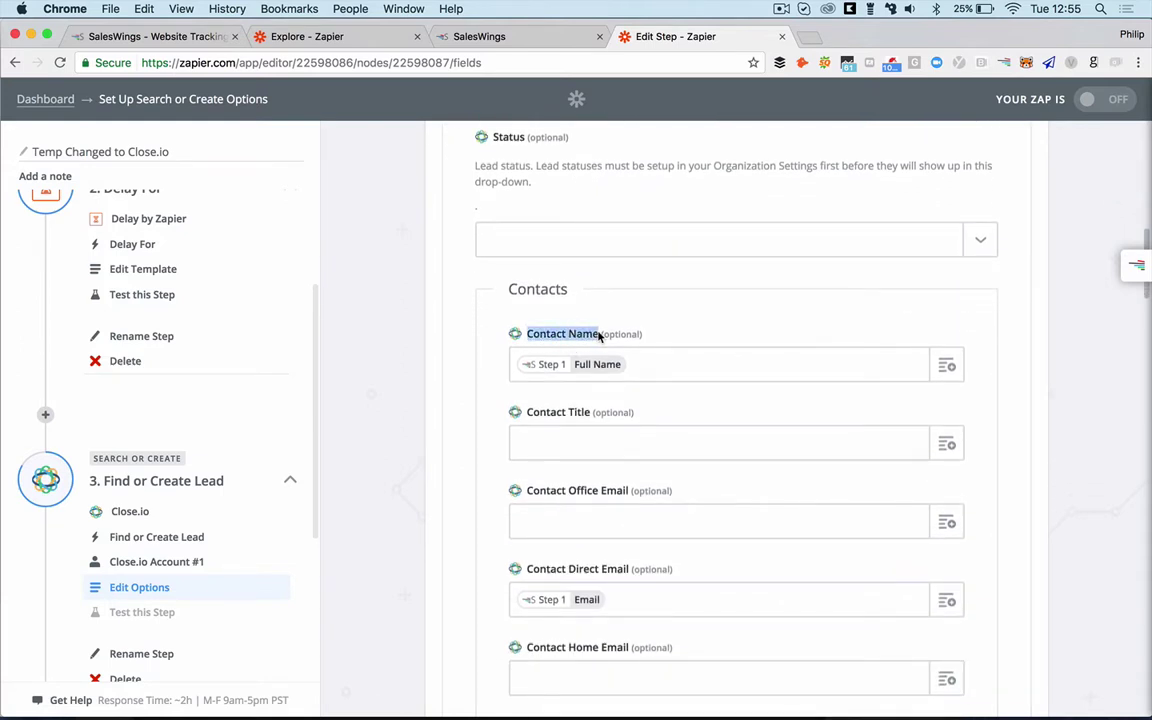
pyautogui.click(654, 363)
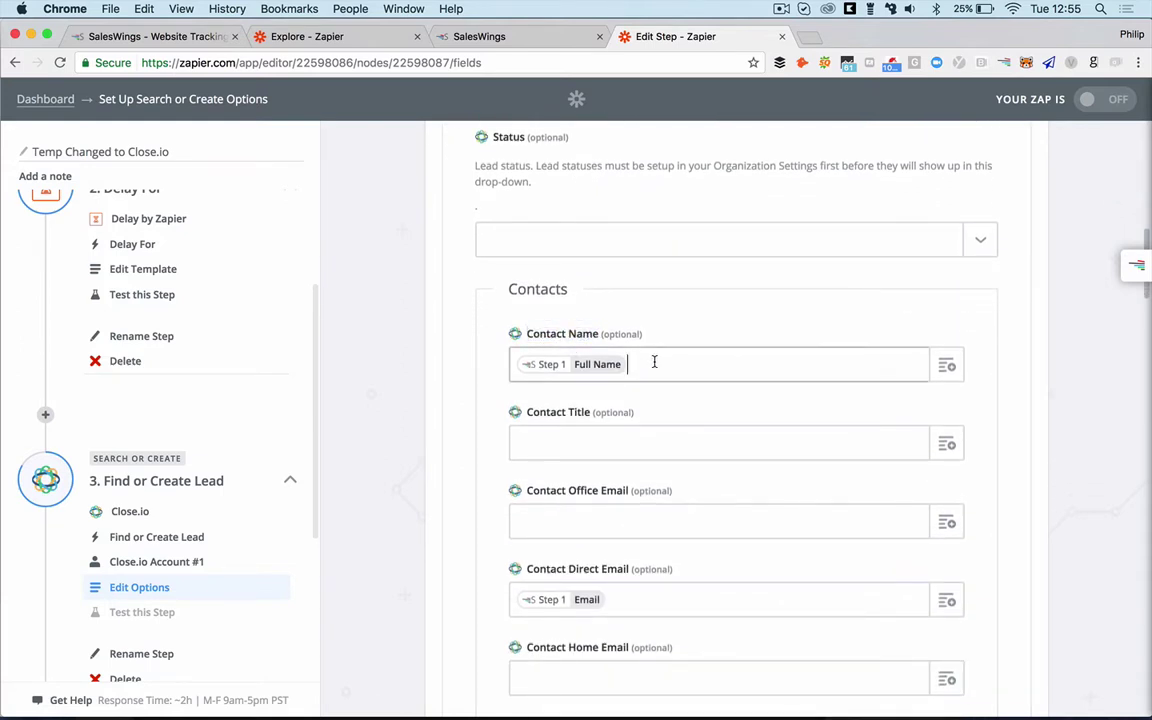
pyautogui.click(946, 366)
pyautogui.click(687, 437)
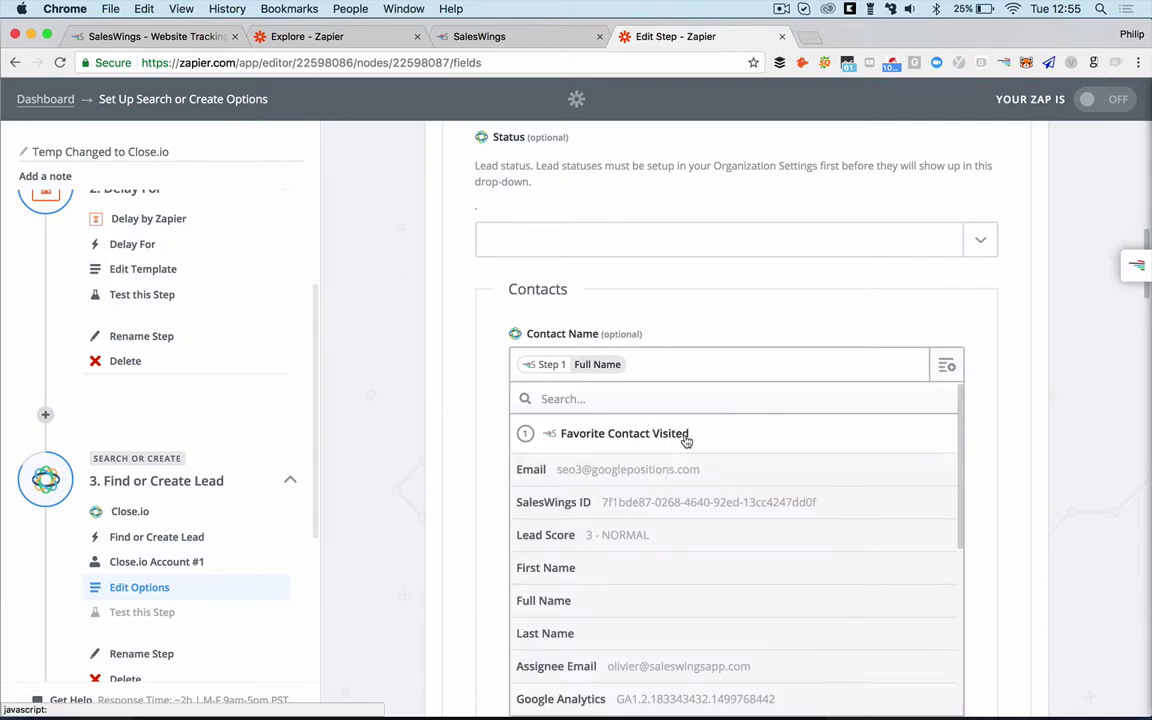
pyautogui.scroll(-2, 407, 473)
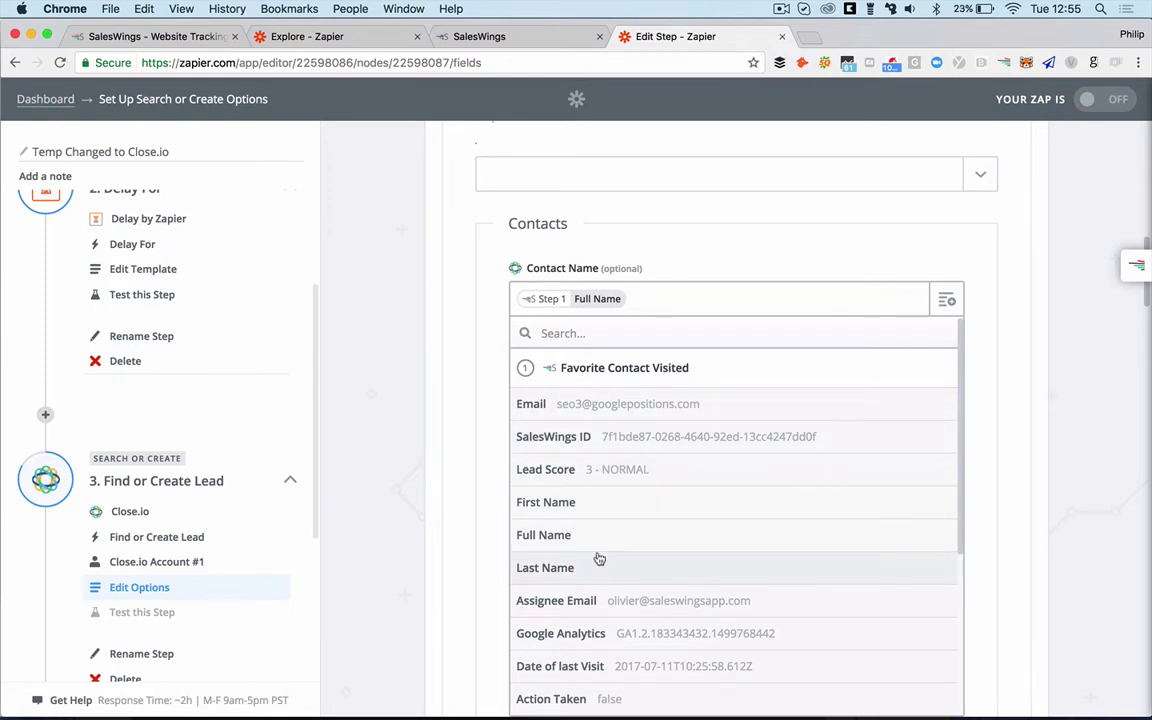
pyautogui.scroll(-5, 607, 543)
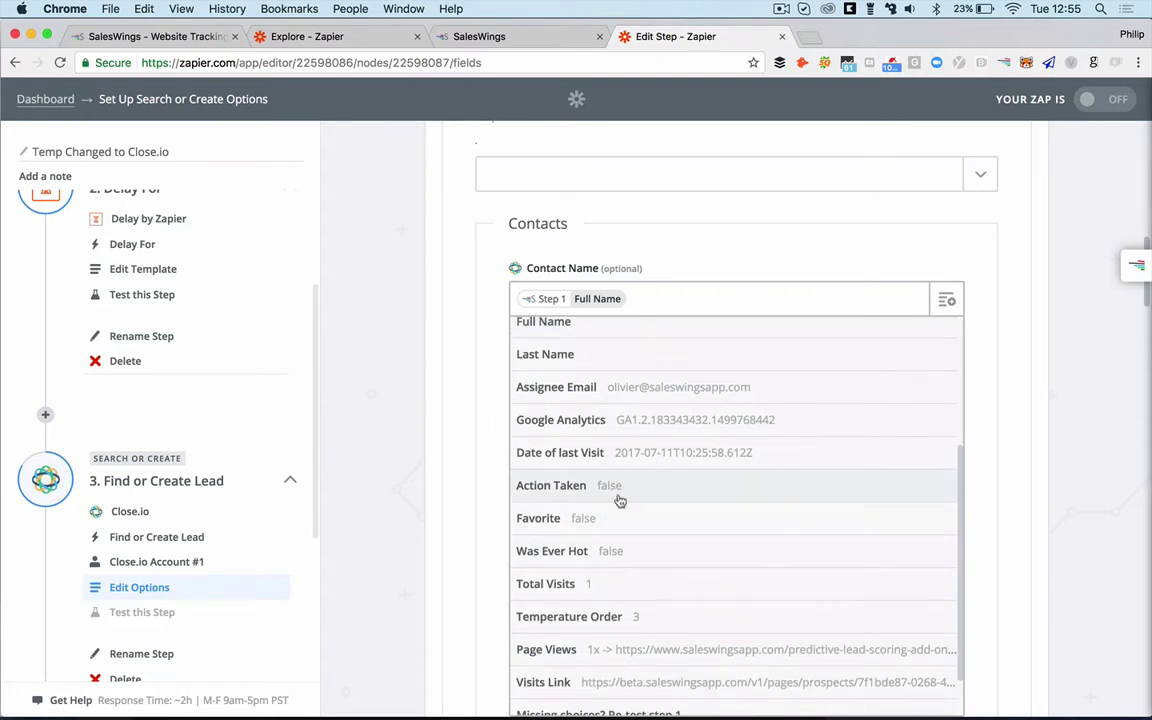
pyautogui.click(393, 517)
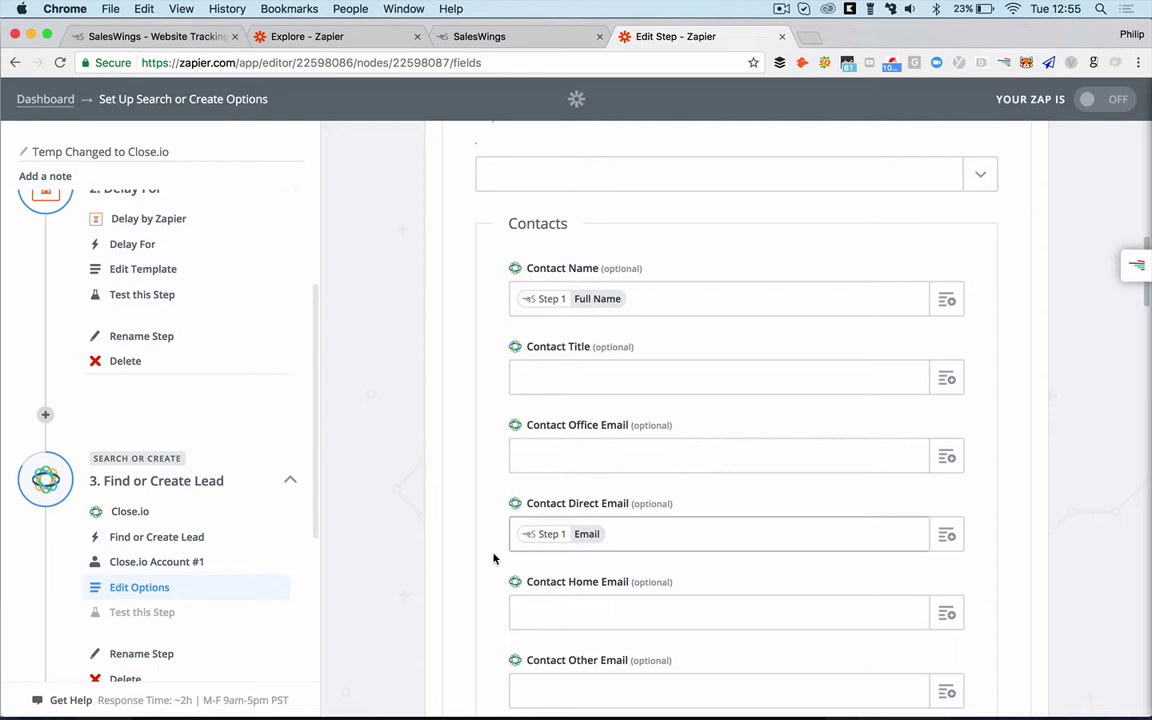
# Step: Review the remaining contact, address, note, task and opportunity fields of the Close.io lead setup, through to the custom field mappings
pyautogui.scroll(-1, 494, 558)
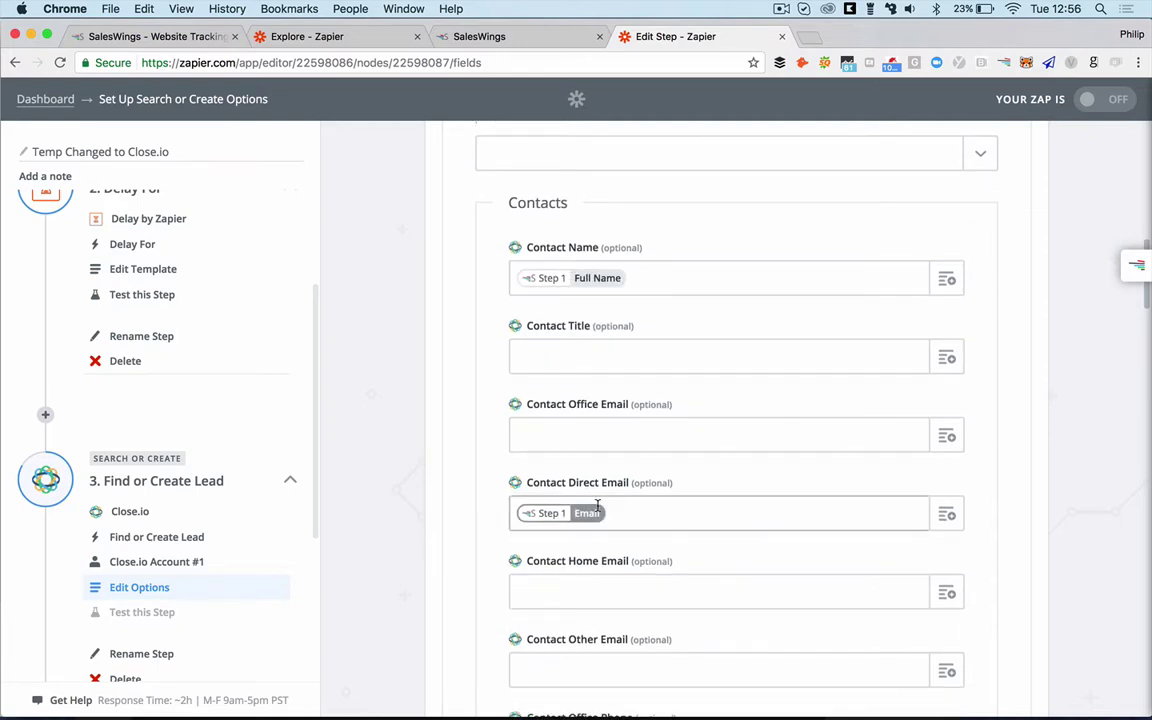
pyautogui.scroll(-10, 491, 516)
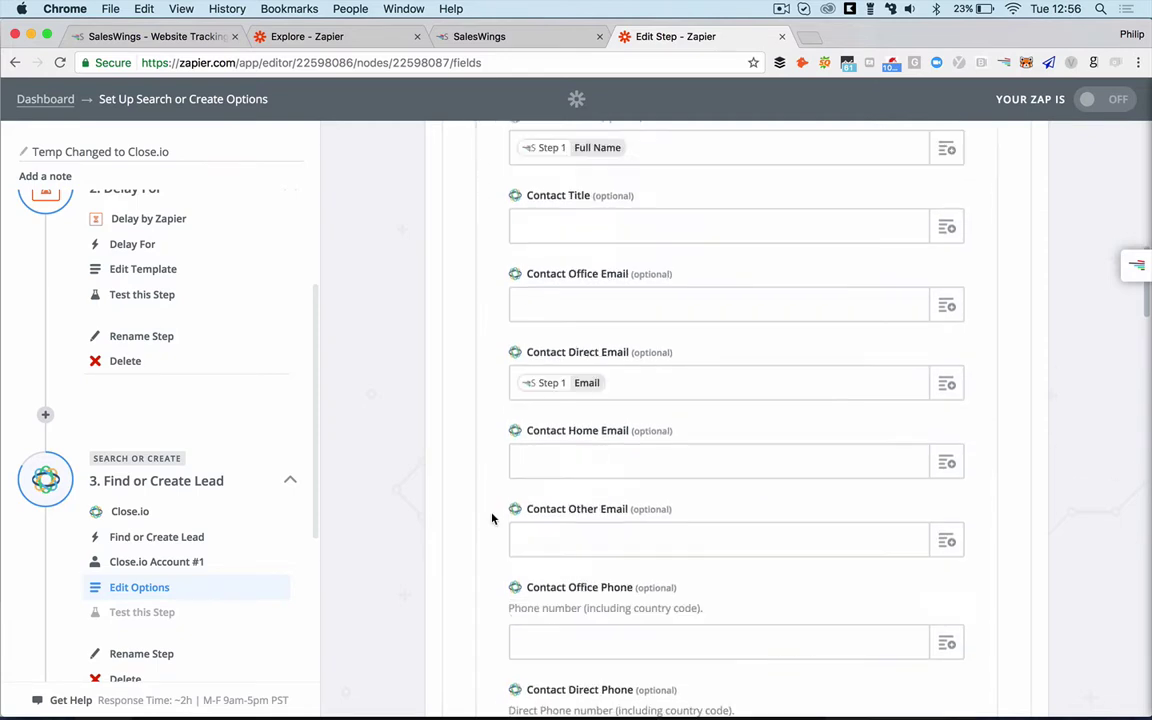
pyautogui.scroll(-18, 491, 518)
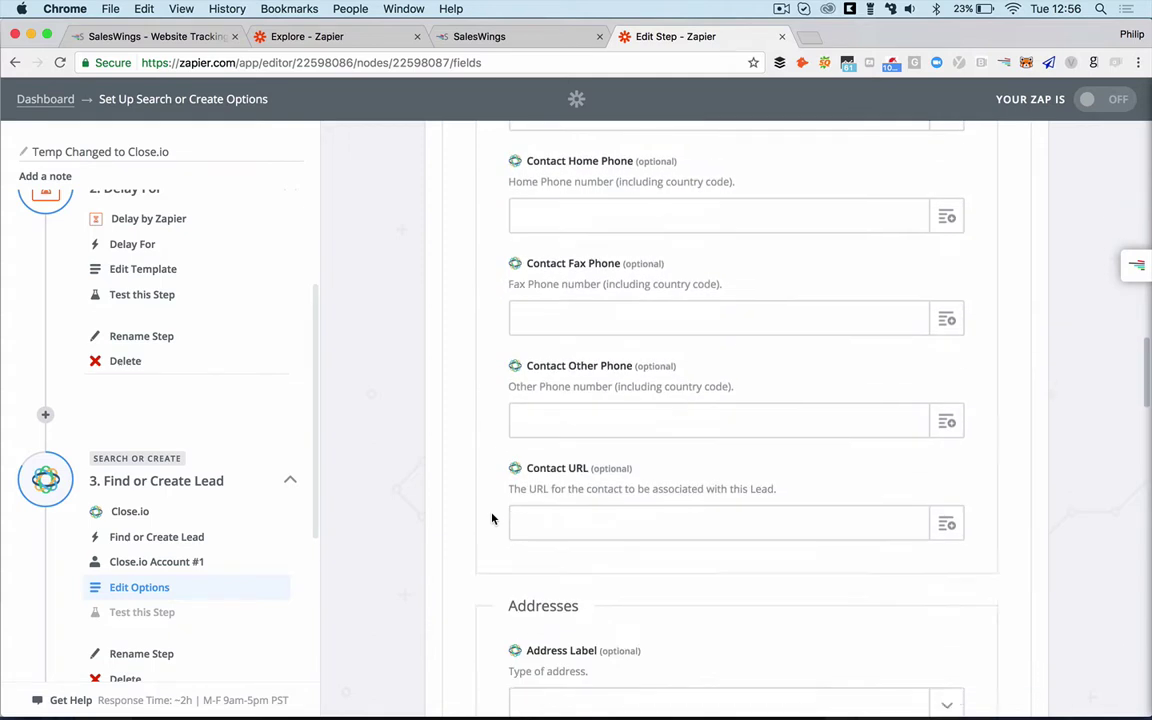
pyautogui.scroll(-9, 491, 518)
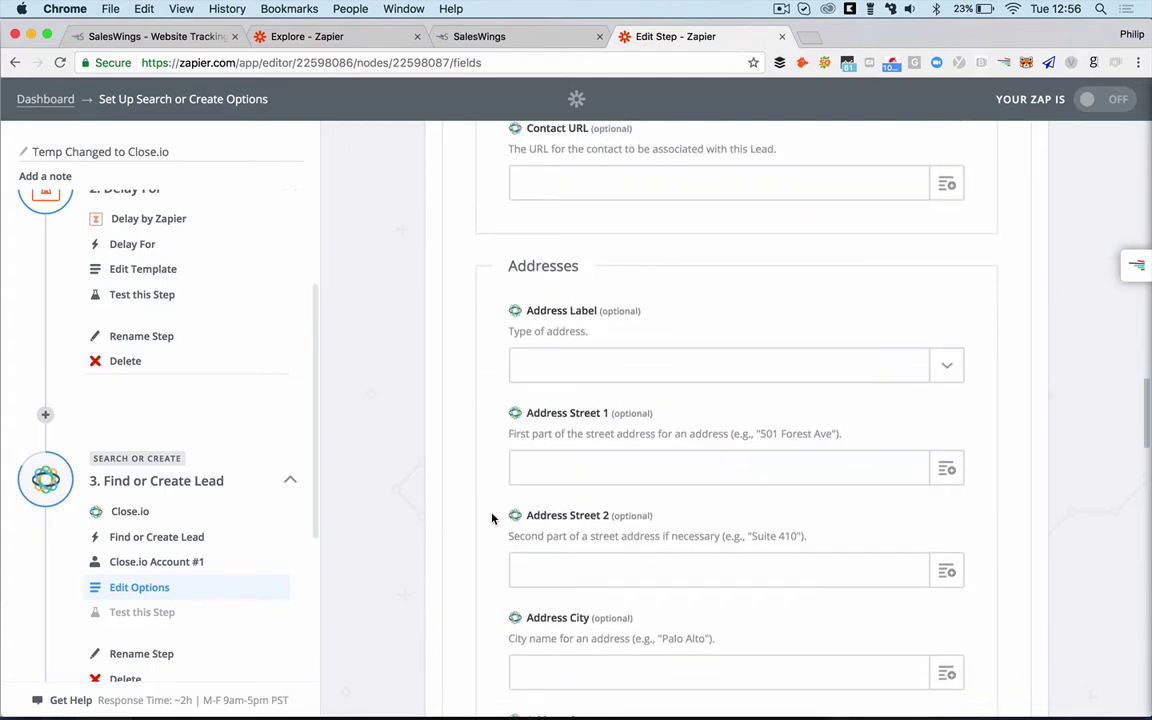
pyautogui.scroll(-15, 491, 518)
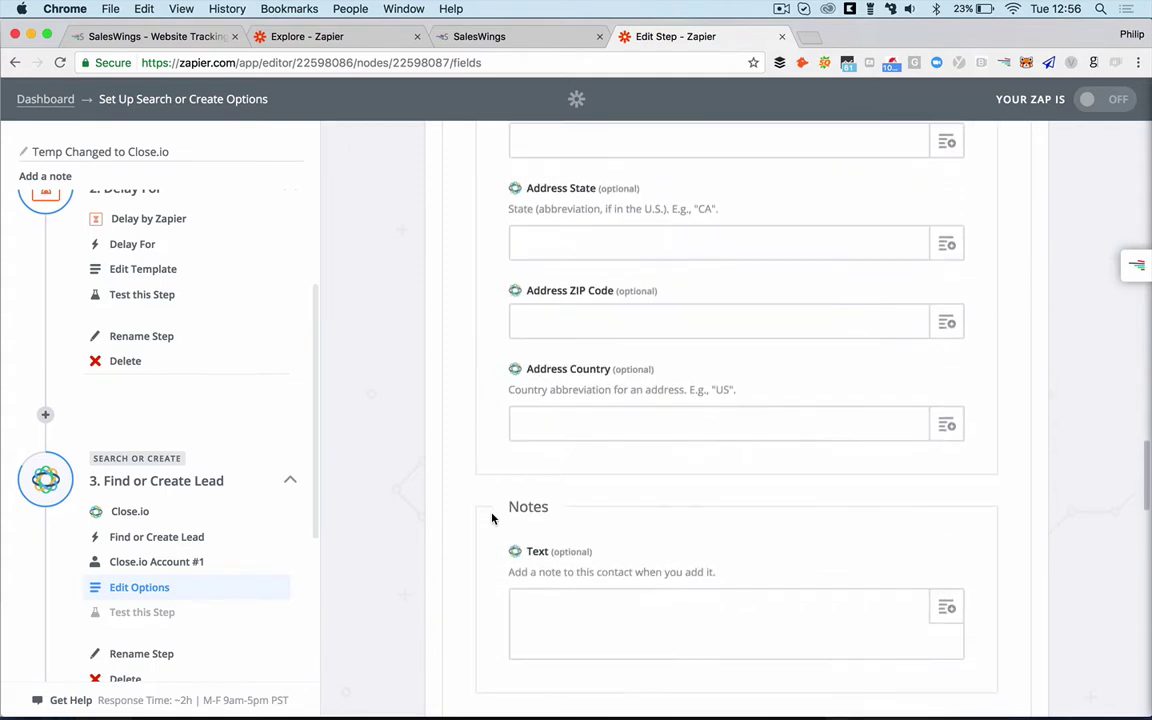
pyautogui.scroll(-10, 491, 518)
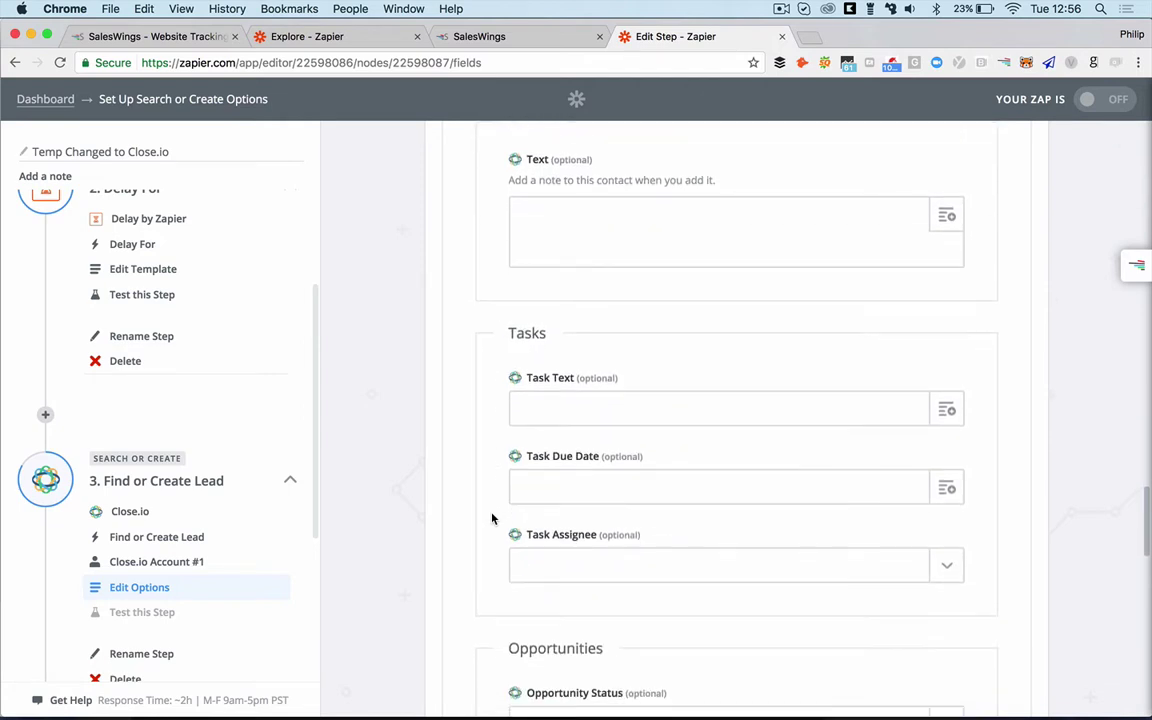
pyautogui.scroll(-16, 491, 518)
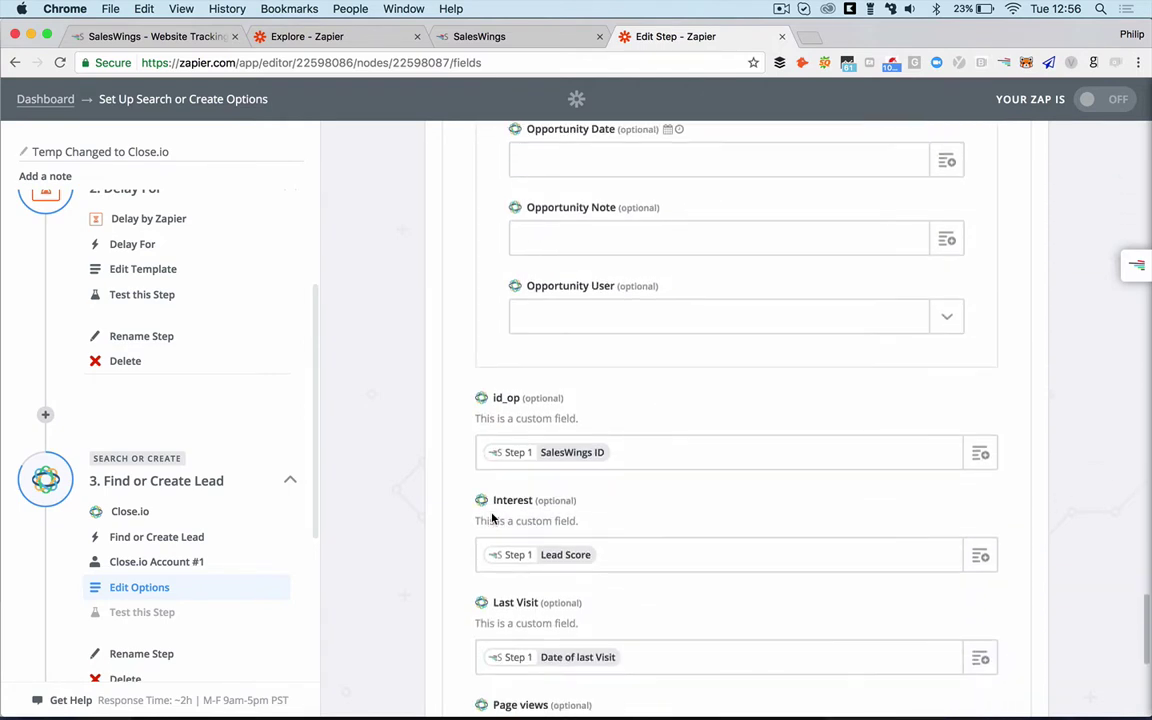
pyautogui.scroll(-1, 445, 428)
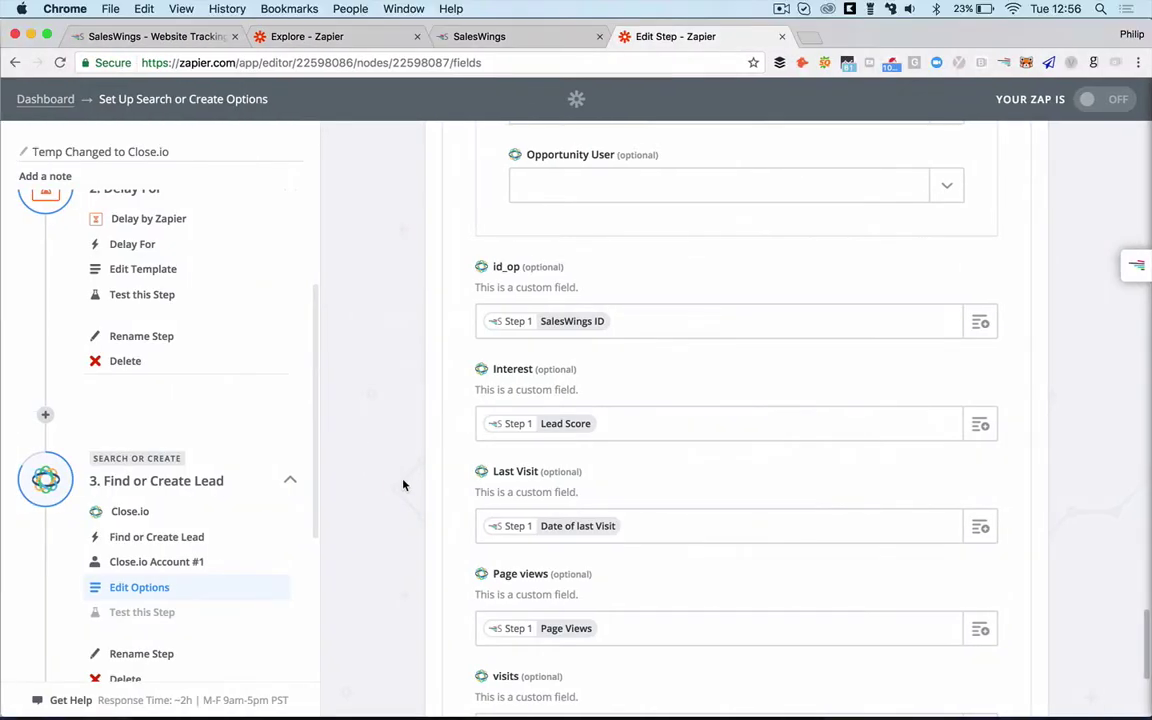
pyautogui.scroll(-2, 403, 485)
pyautogui.scroll(-2, 403, 485)
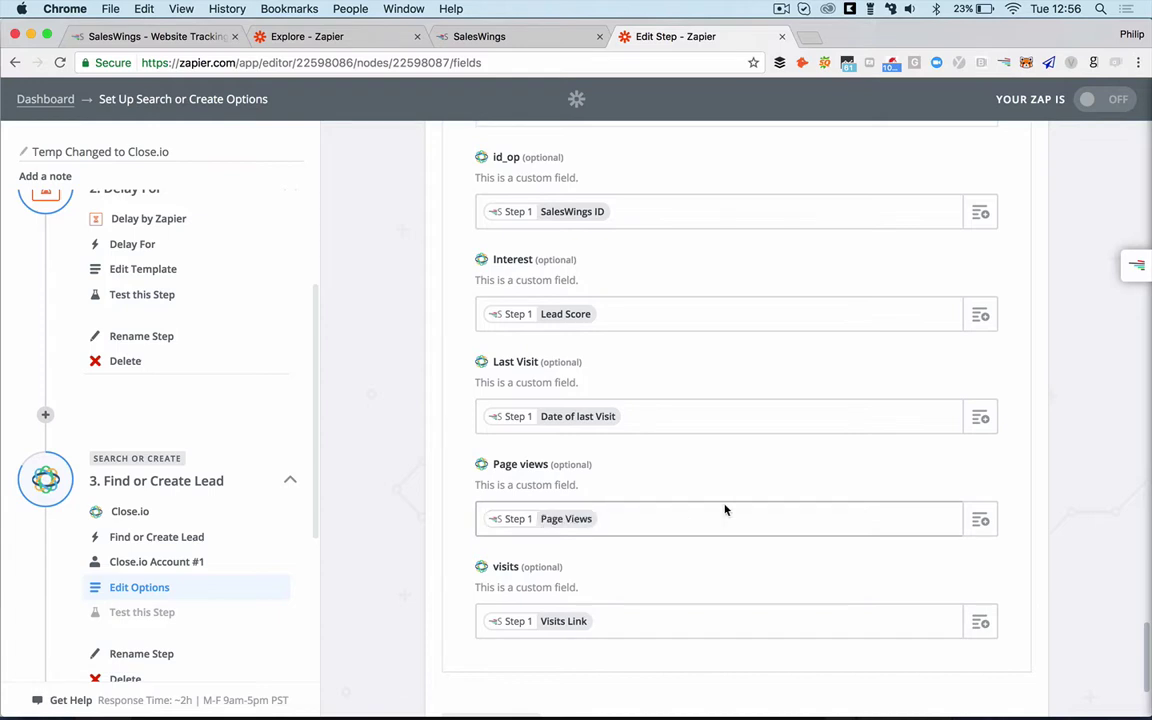
# Step: Check the Favorite Contact Visited data for the Page views custom field, keep the Step 1 Page Views mapping, and continue to the step's test
pyautogui.click(979, 521)
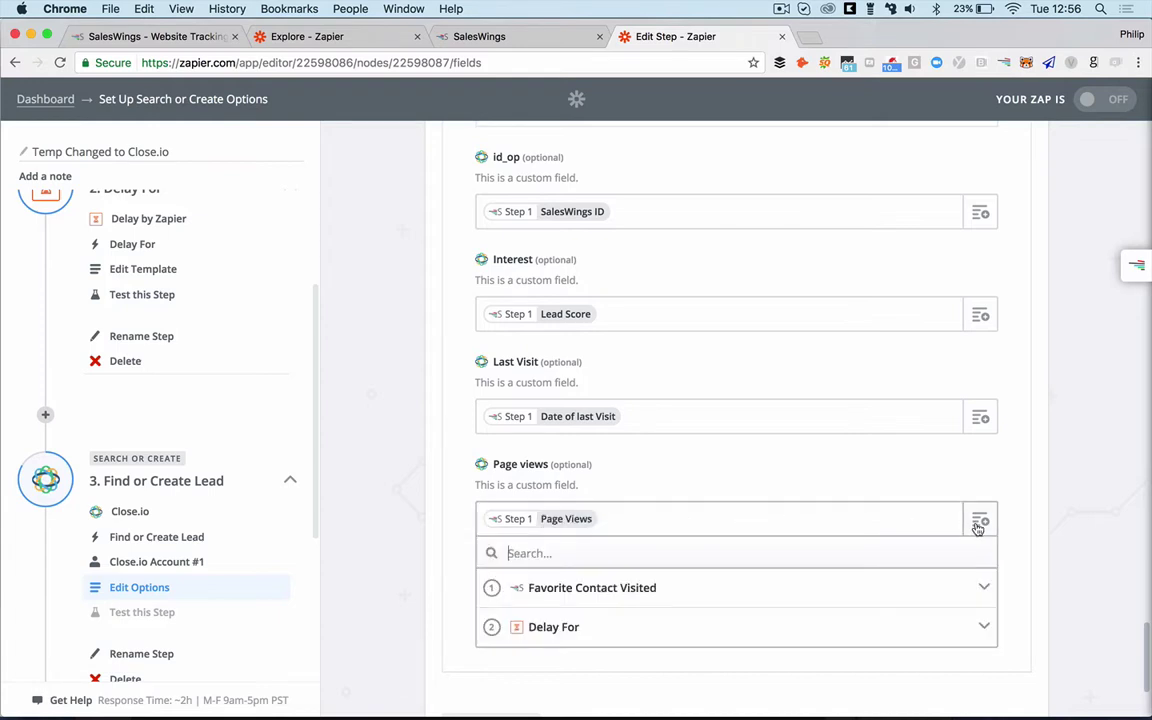
pyautogui.scroll(-3, 1025, 538)
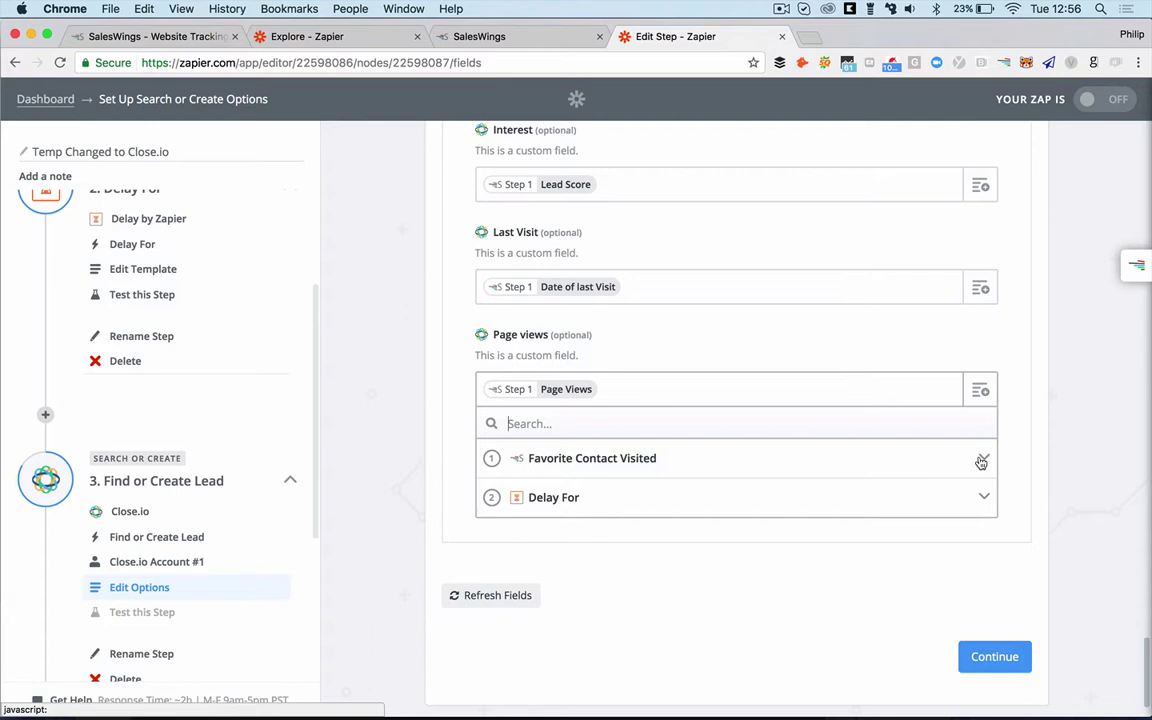
pyautogui.click(980, 460)
pyautogui.scroll(-4, 674, 589)
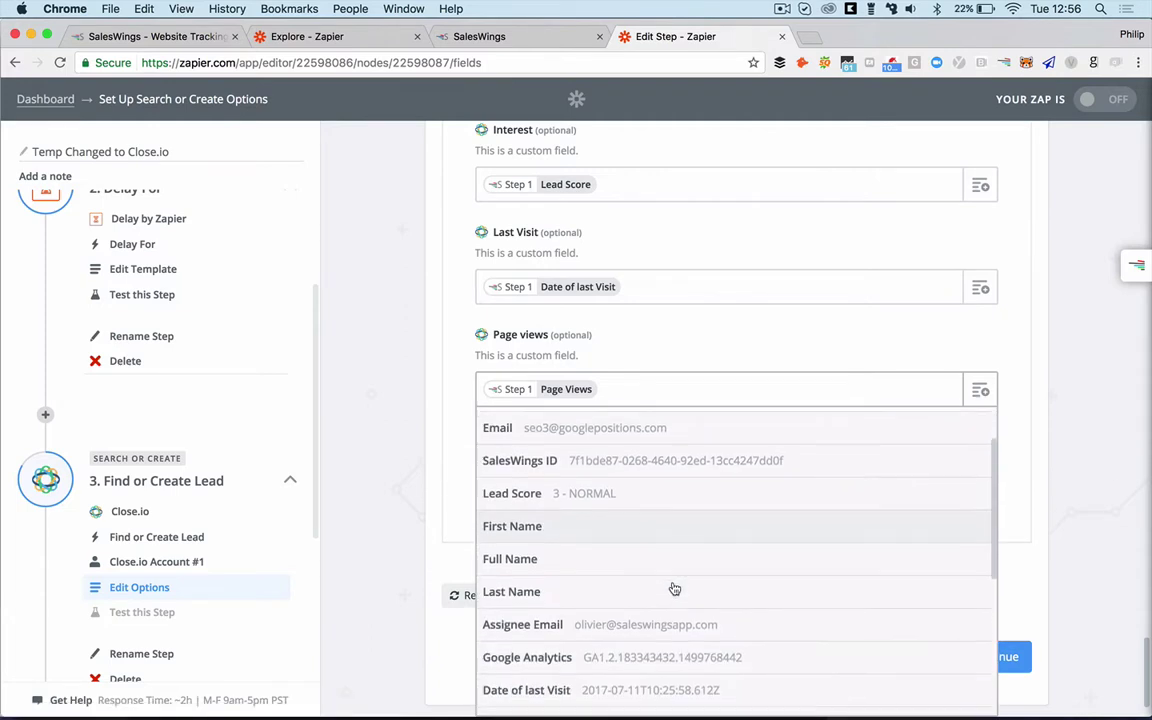
pyautogui.scroll(-3, 674, 589)
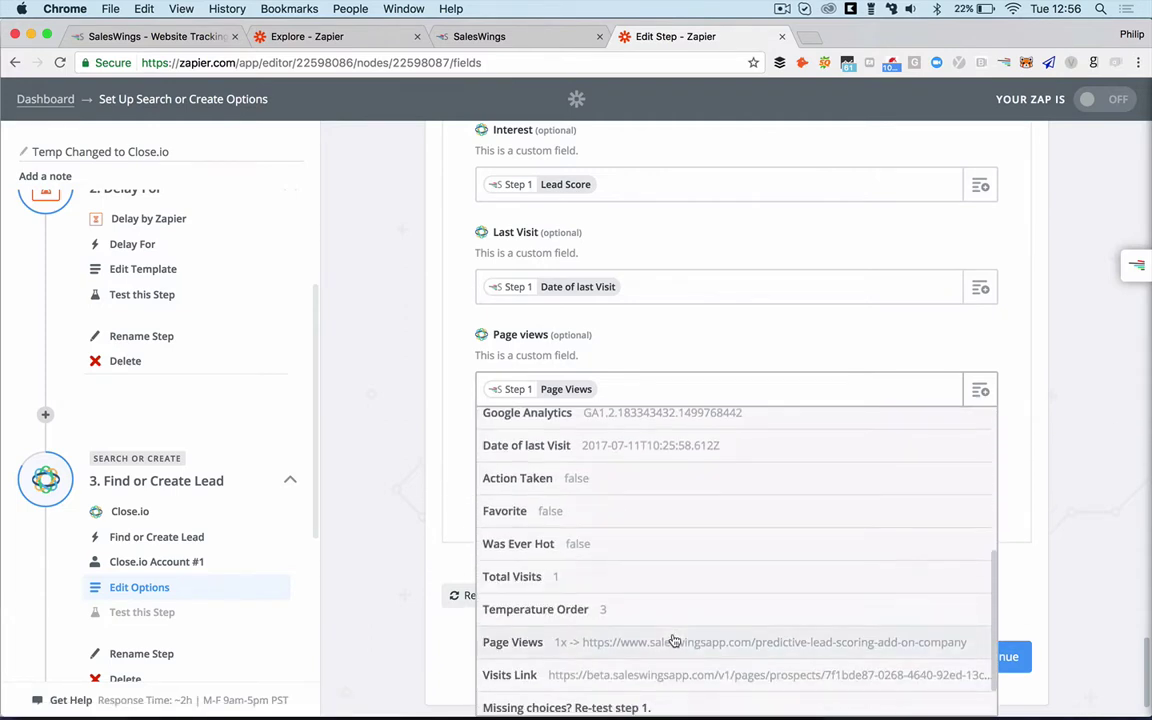
pyautogui.click(398, 528)
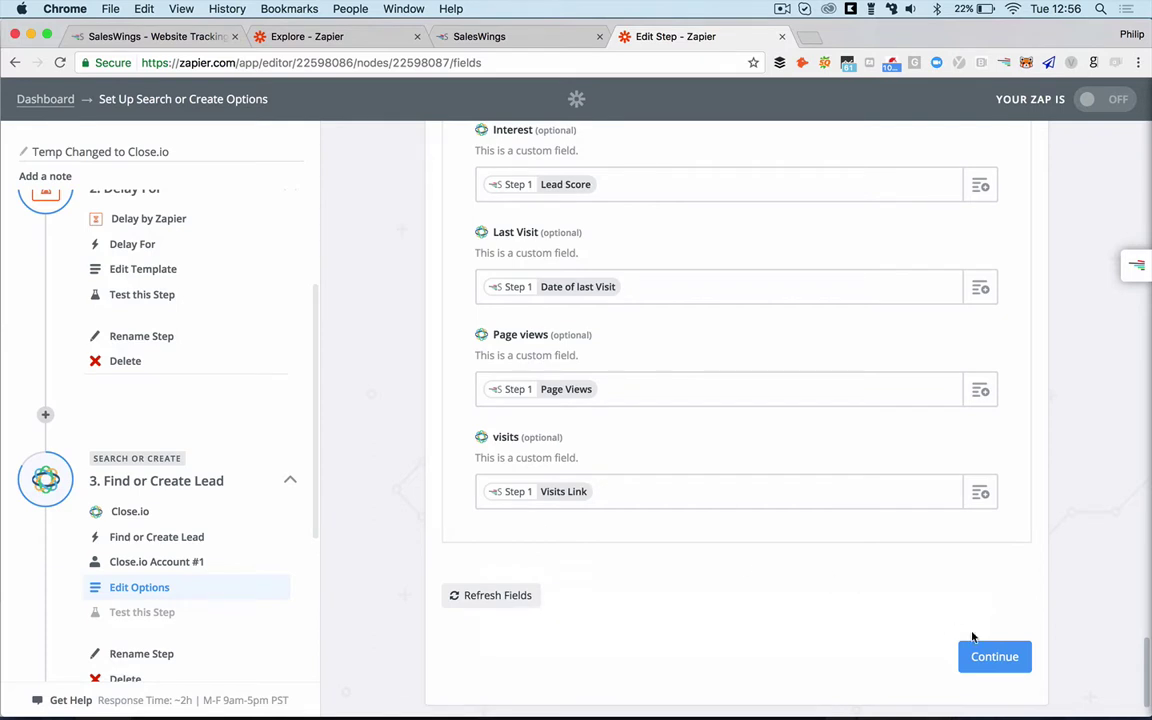
pyautogui.click(986, 657)
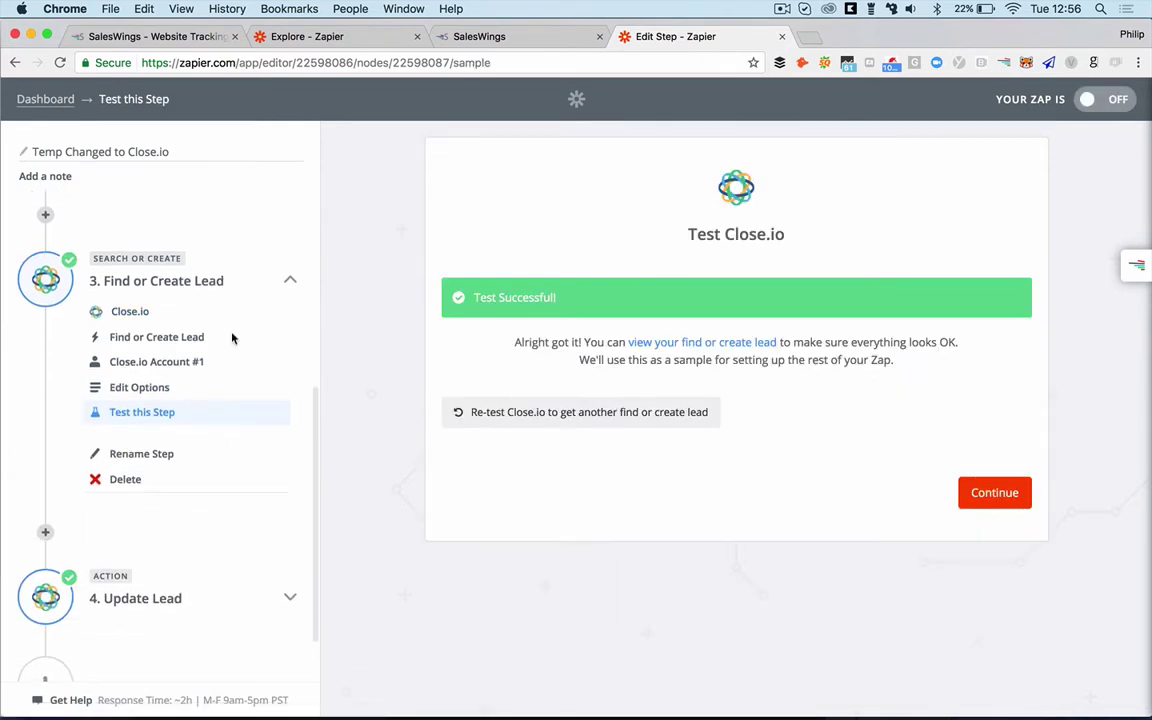
# Step: Open the Zap's Update Lead step and review its available Close.io actions
pyautogui.scroll(-1, 230, 350)
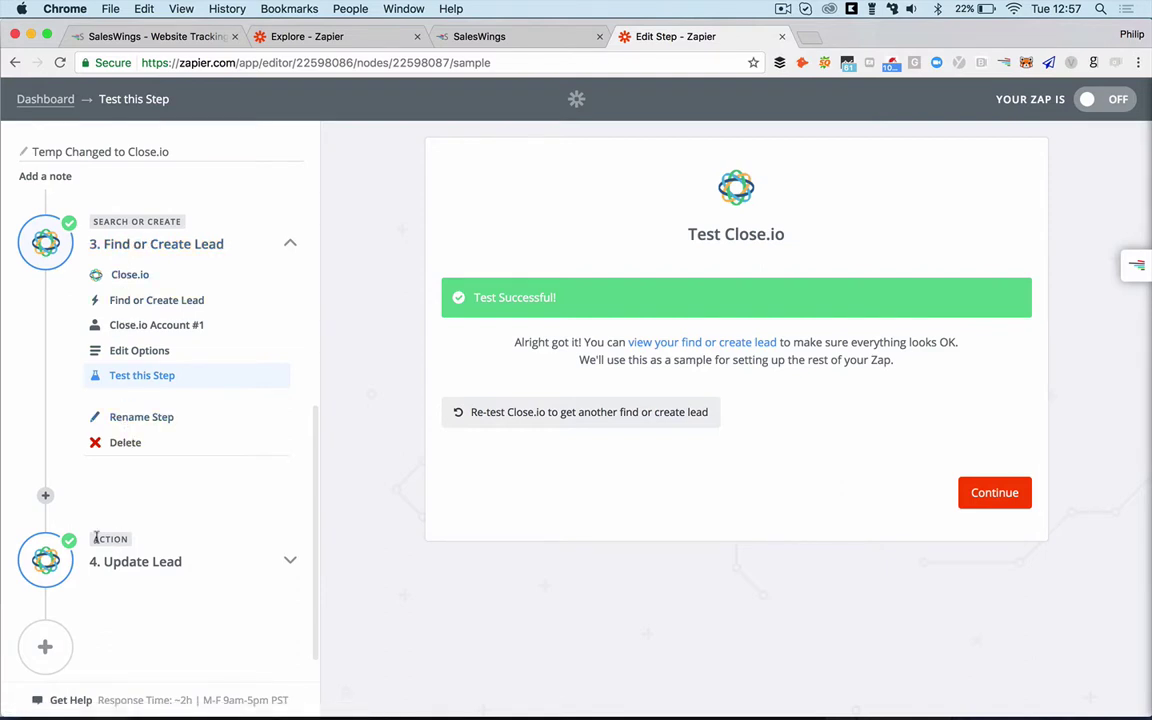
pyautogui.click(154, 565)
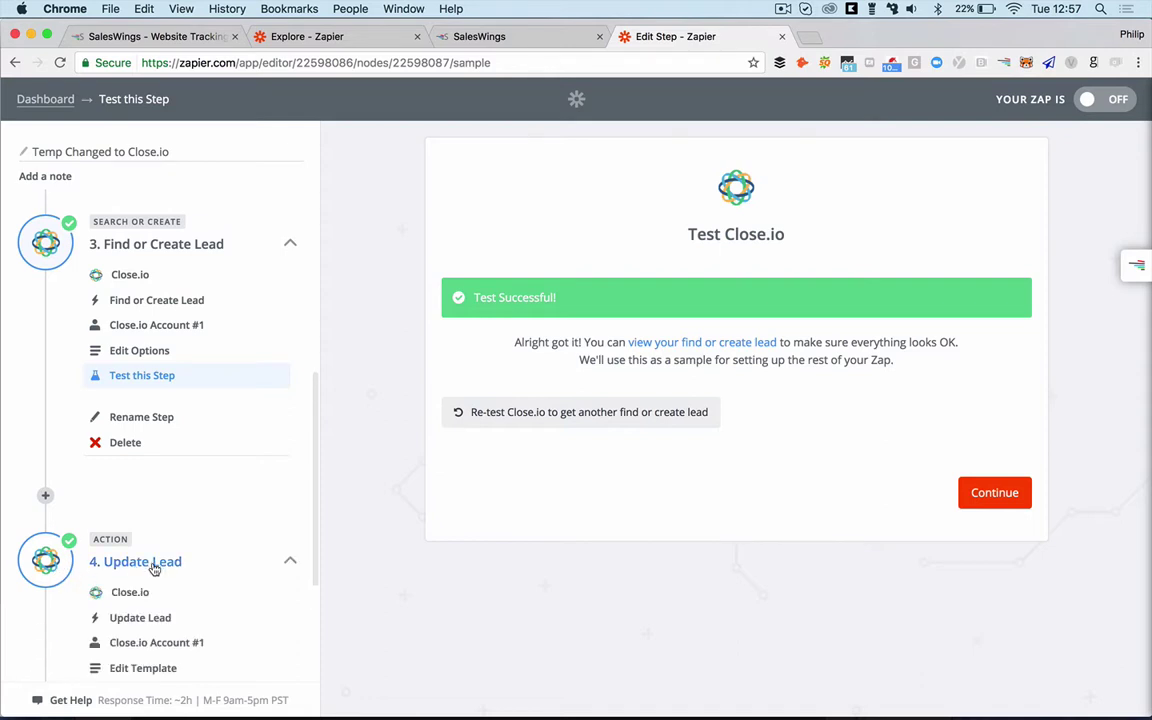
pyautogui.click(140, 619)
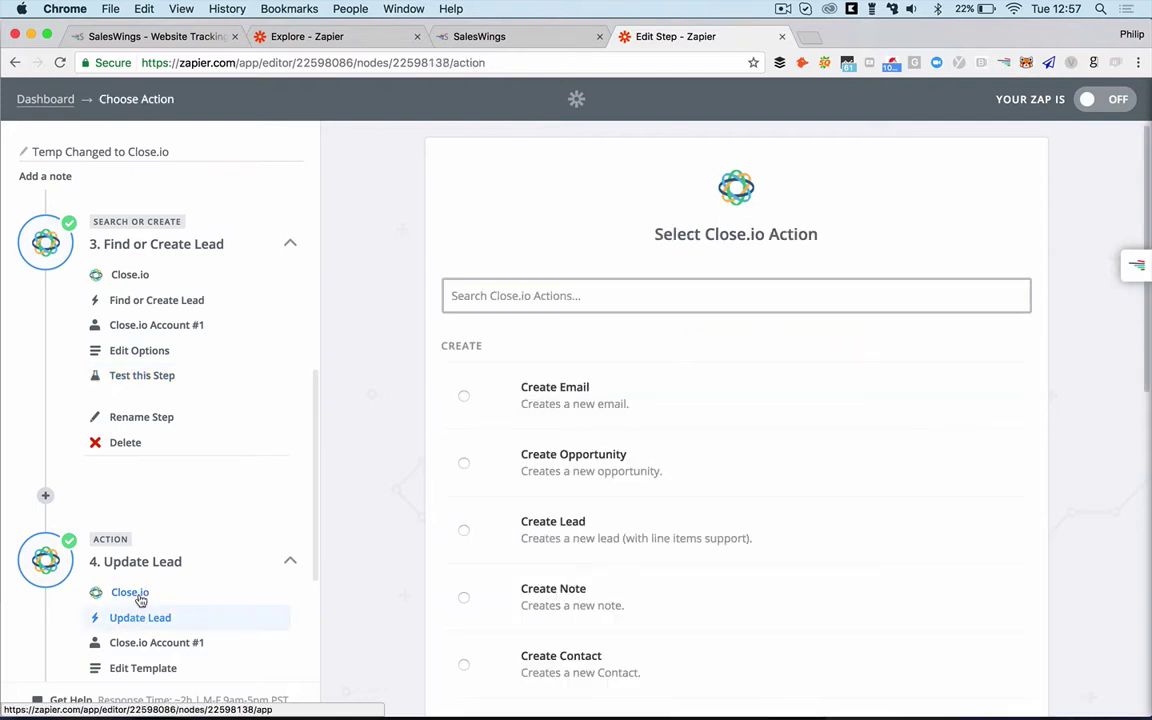
pyautogui.click(141, 597)
pyautogui.click(143, 617)
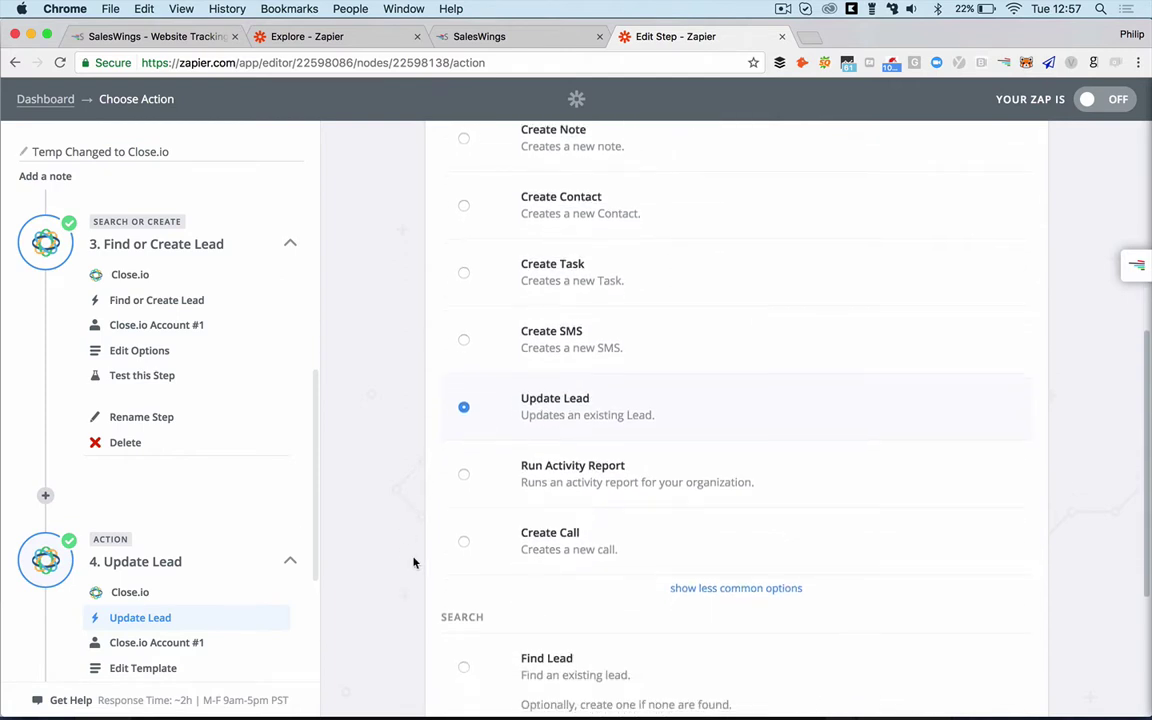
pyautogui.scroll(-4, 414, 563)
pyautogui.scroll(-4, 290, 557)
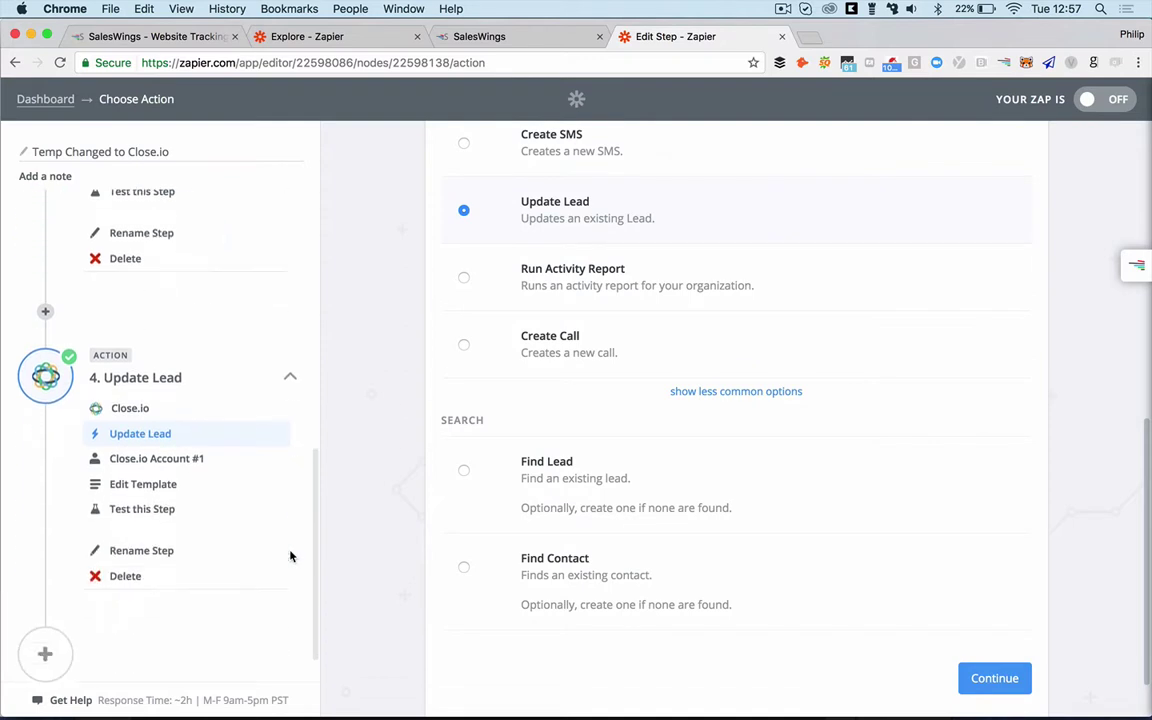
# Step: Review the Zap's sequence of steps from the trigger to Update Lead, then continue with the Update Lead action
pyautogui.scroll(10, 290, 557)
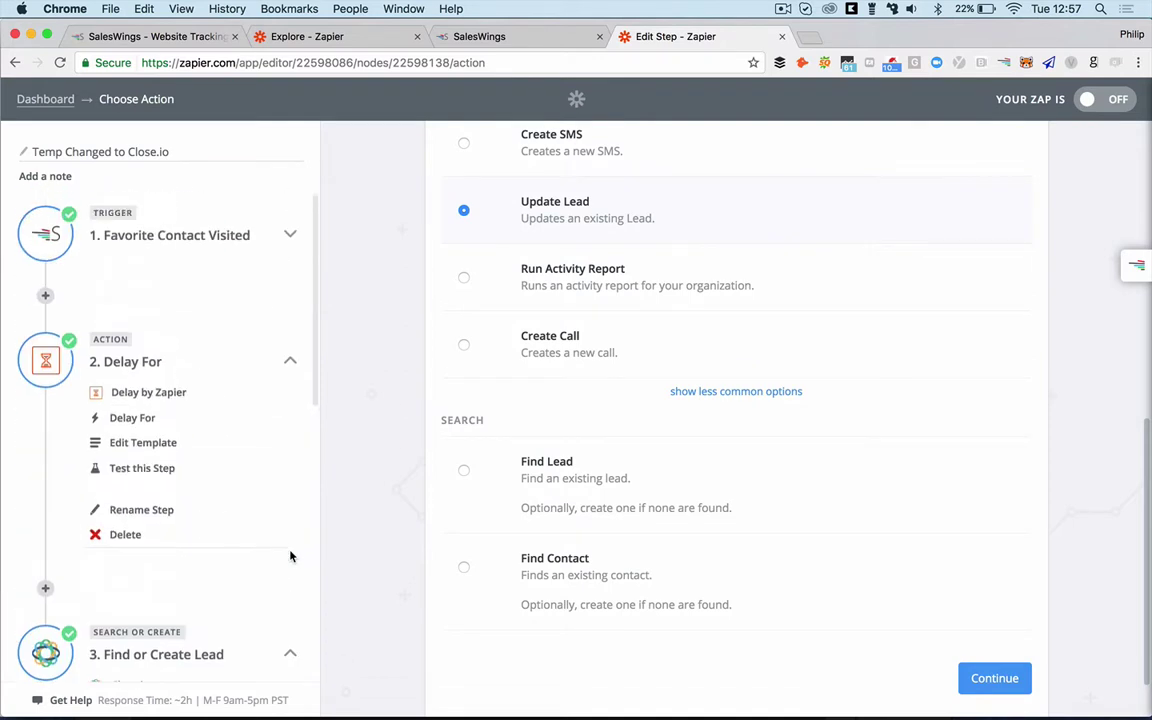
pyautogui.scroll(-10, 270, 535)
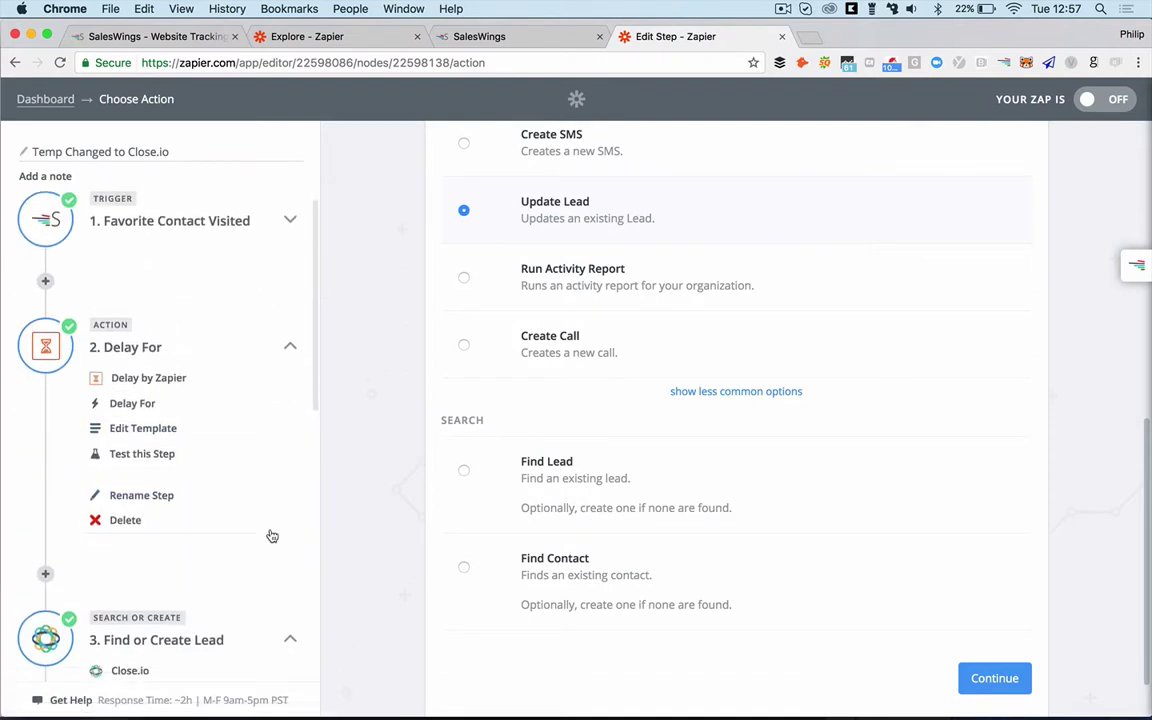
pyautogui.scroll(-2, 272, 537)
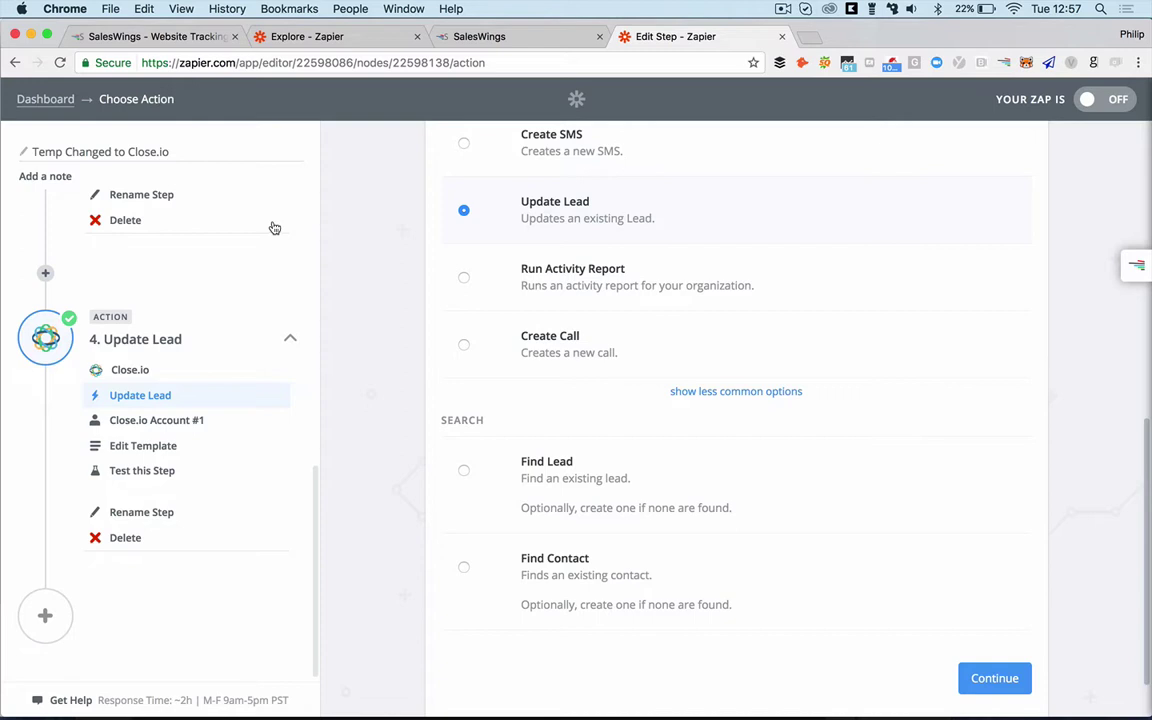
pyautogui.scroll(6, 274, 228)
pyautogui.scroll(-5, 274, 228)
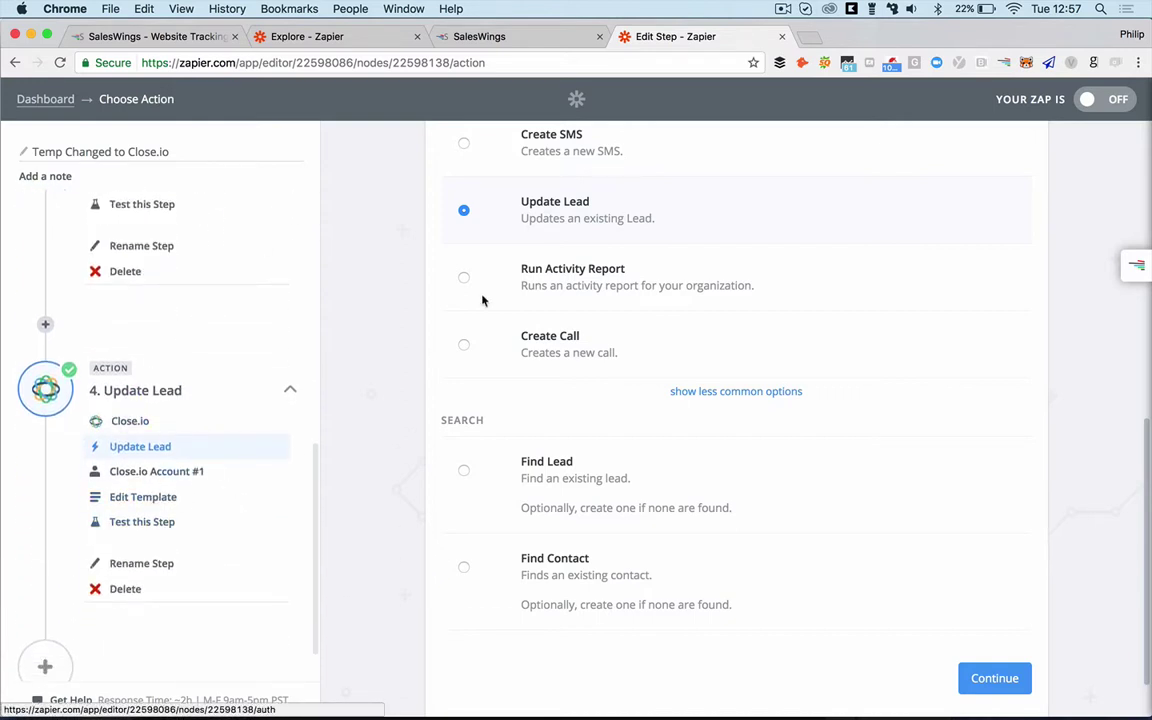
pyautogui.click(994, 679)
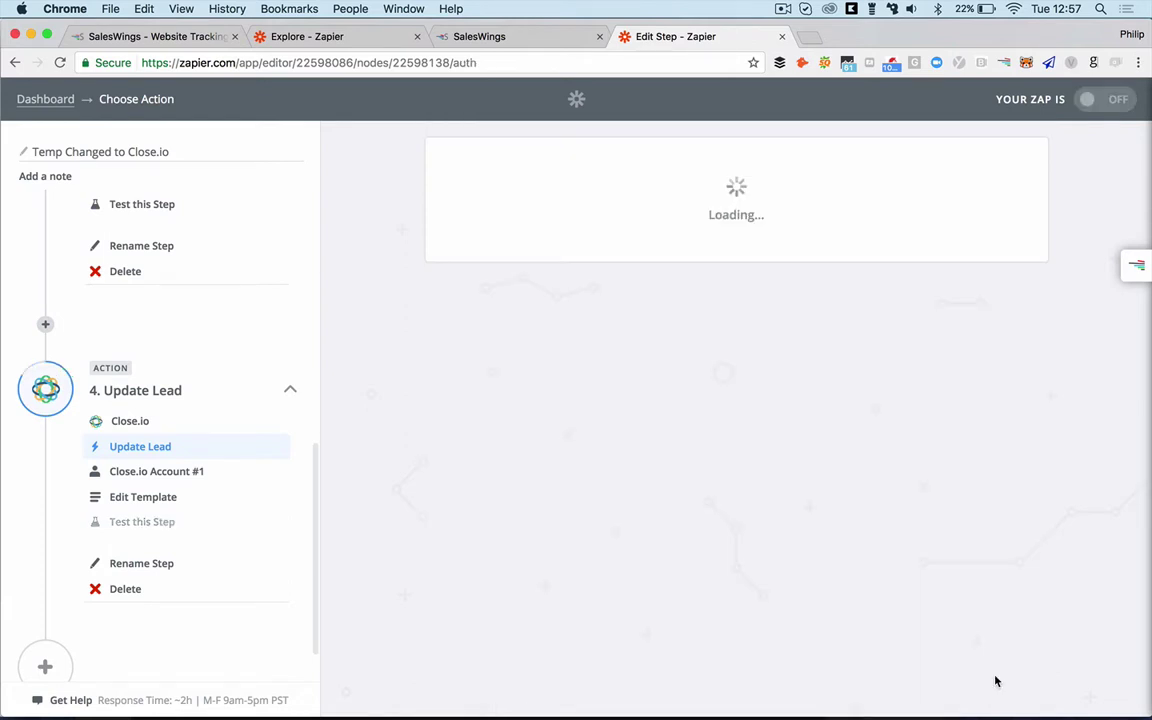
# Step: Continue with the Close.io account and review the Update Lead template fields, from Lead ID to the custom fields
pyautogui.click(990, 464)
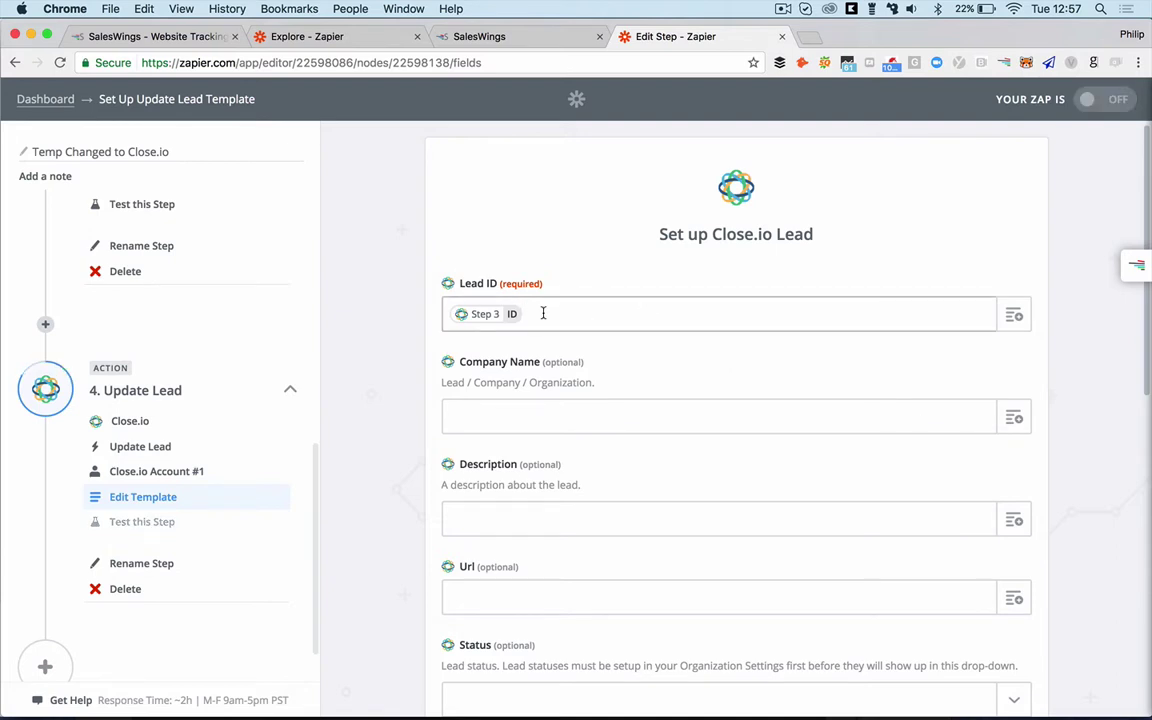
pyautogui.scroll(-5, 714, 379)
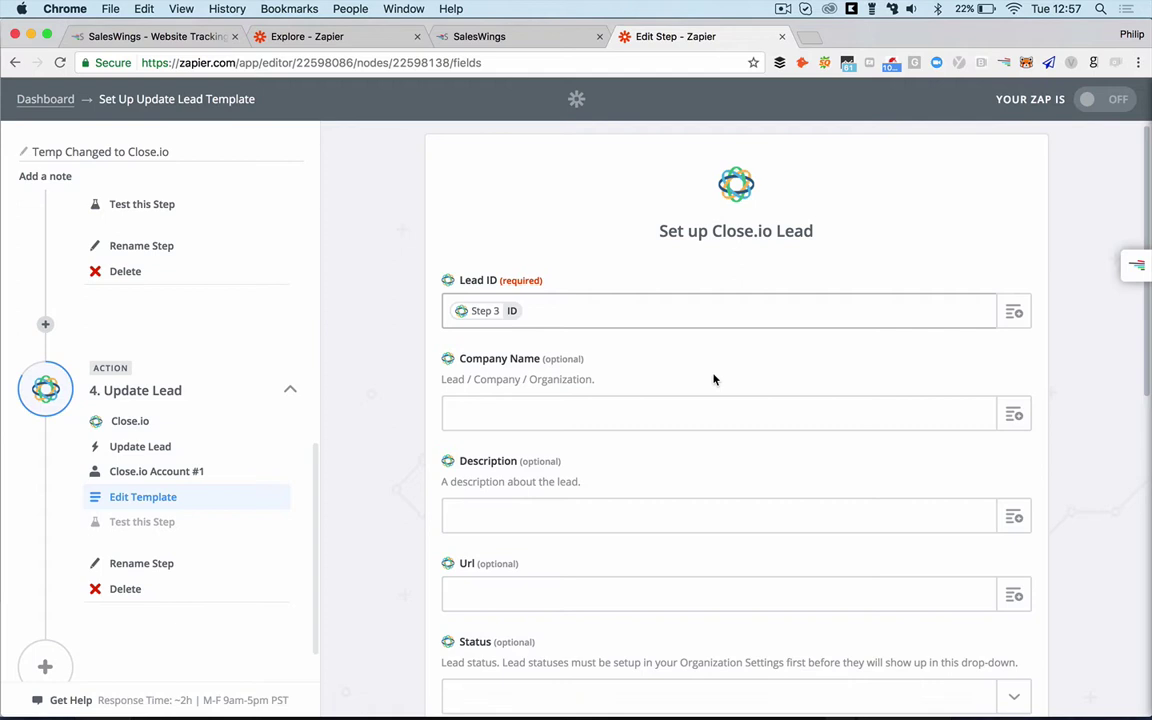
pyautogui.scroll(-4, 714, 379)
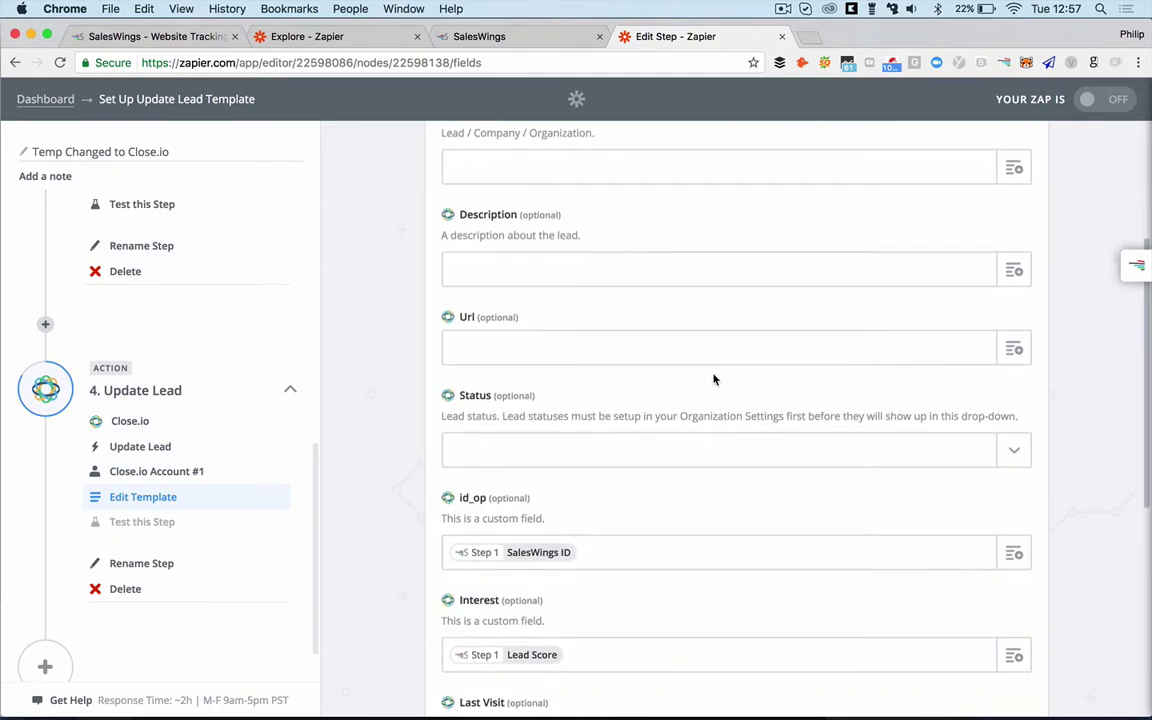
pyautogui.scroll(5, 226, 235)
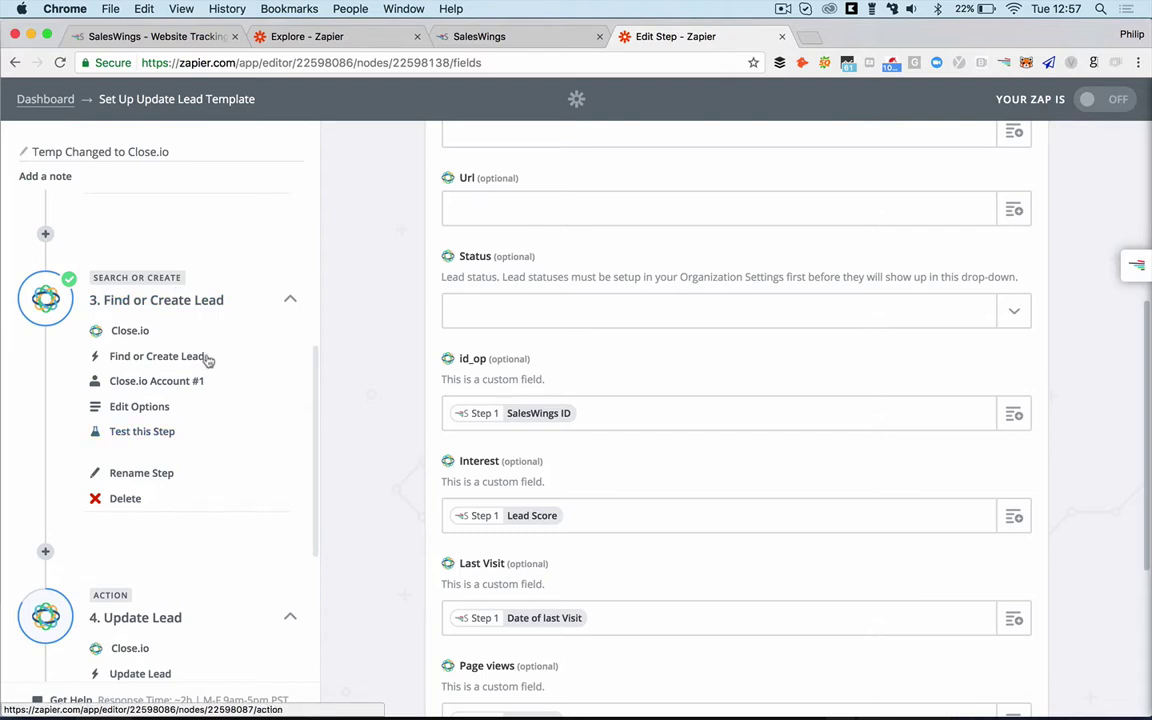
# Step: Check the Find or Create Lead data available for the Lead ID field, keeping the Step 3 ID mapping
pyautogui.scroll(1, 388, 322)
pyautogui.scroll(6, 388, 322)
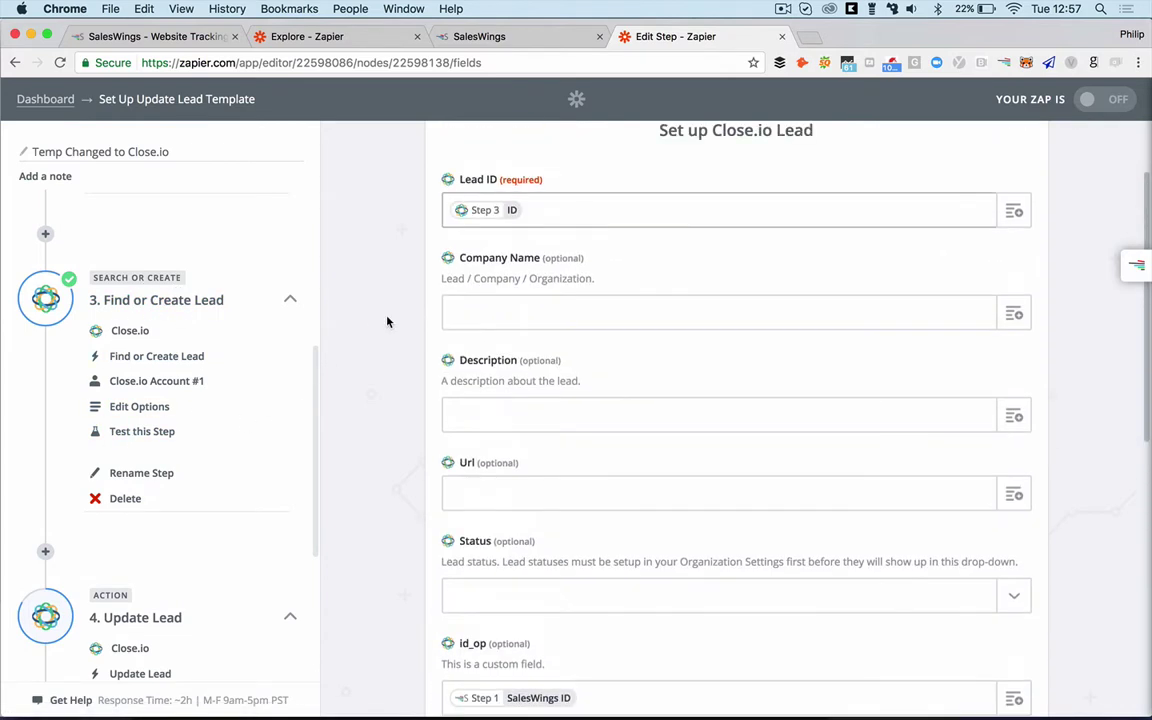
pyautogui.click(493, 216)
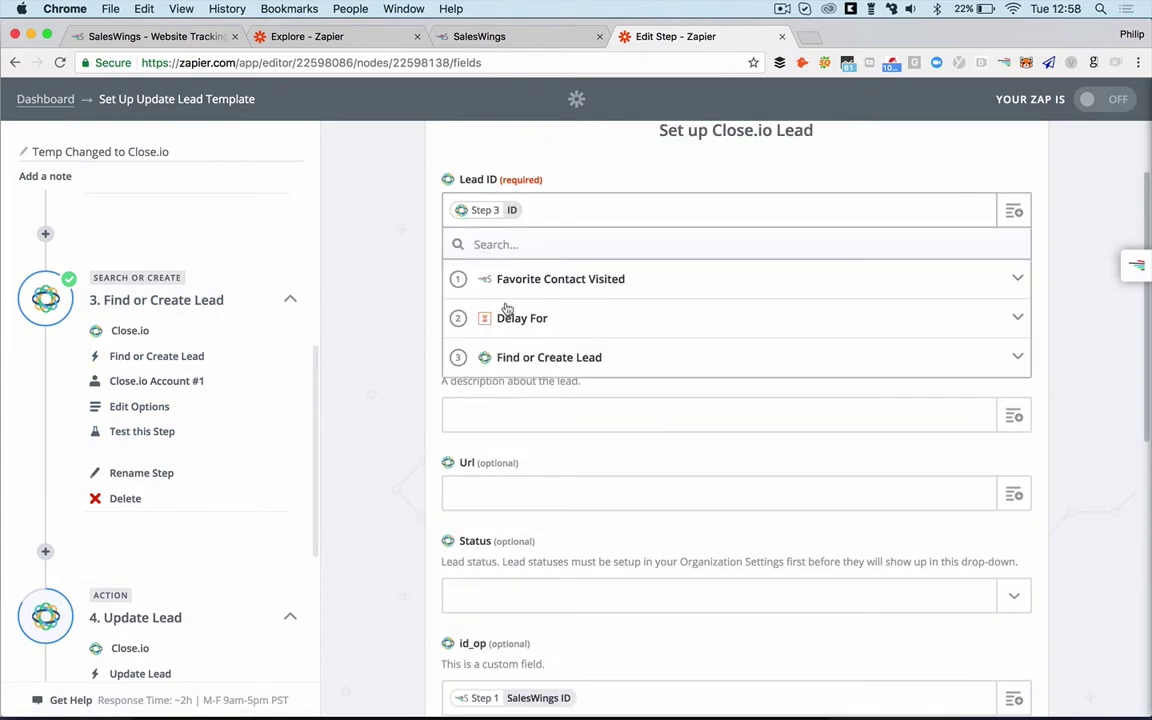
pyautogui.click(515, 360)
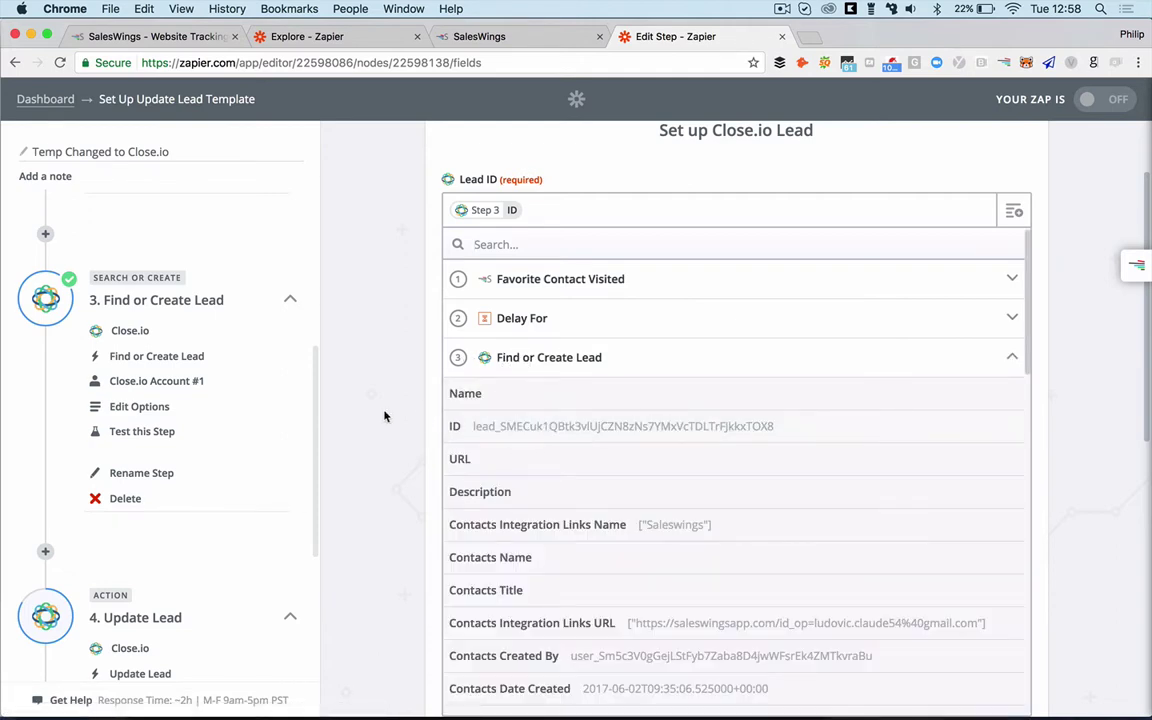
pyautogui.click(501, 154)
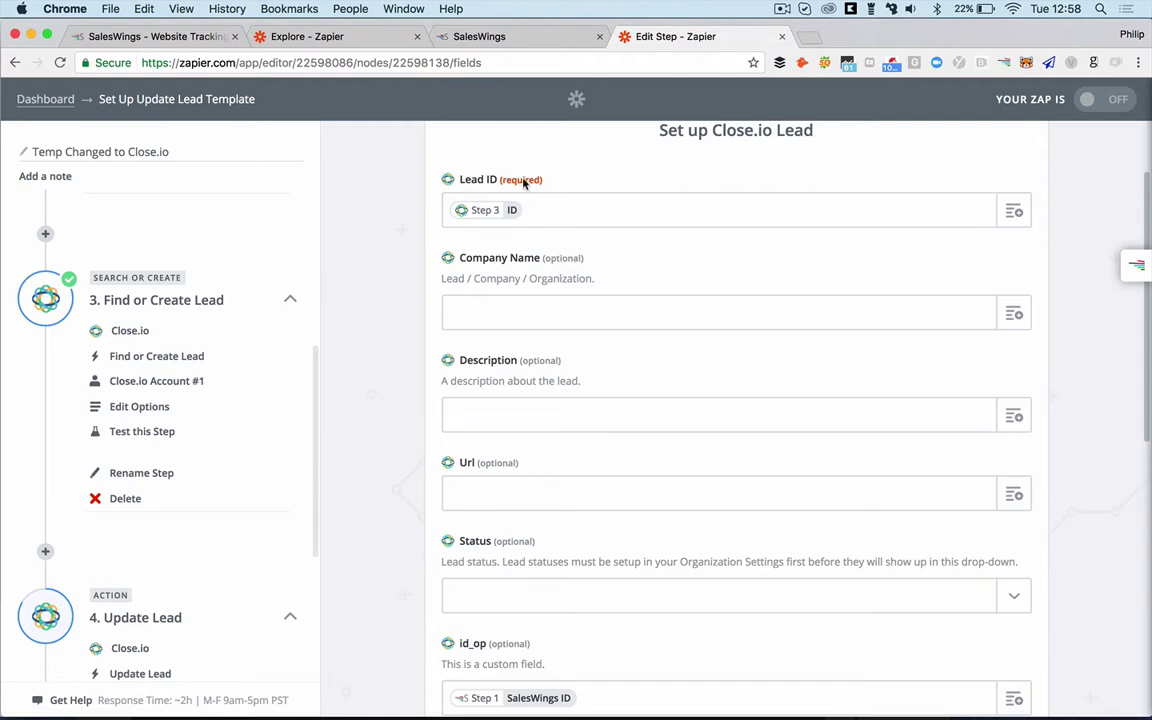
# Step: Review the custom field mappings of the Update Lead template, from id_op and Interest through Last Visit, Page views and visits
pyautogui.scroll(-5, 428, 447)
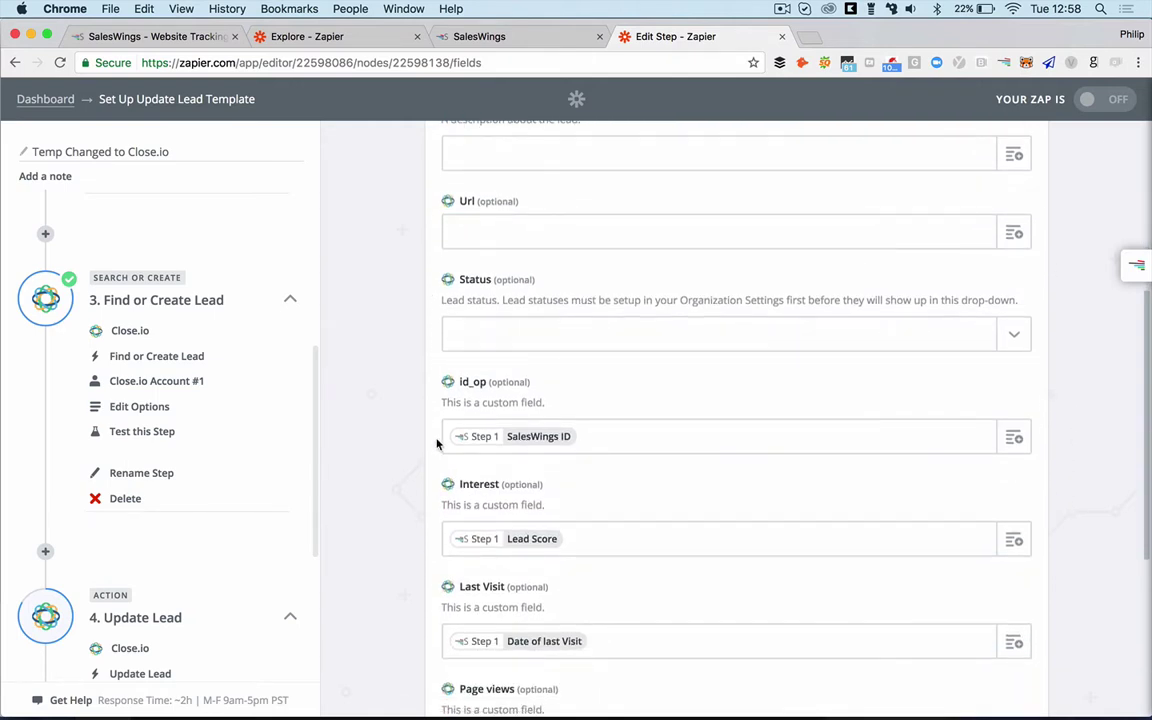
pyautogui.scroll(-3, 401, 475)
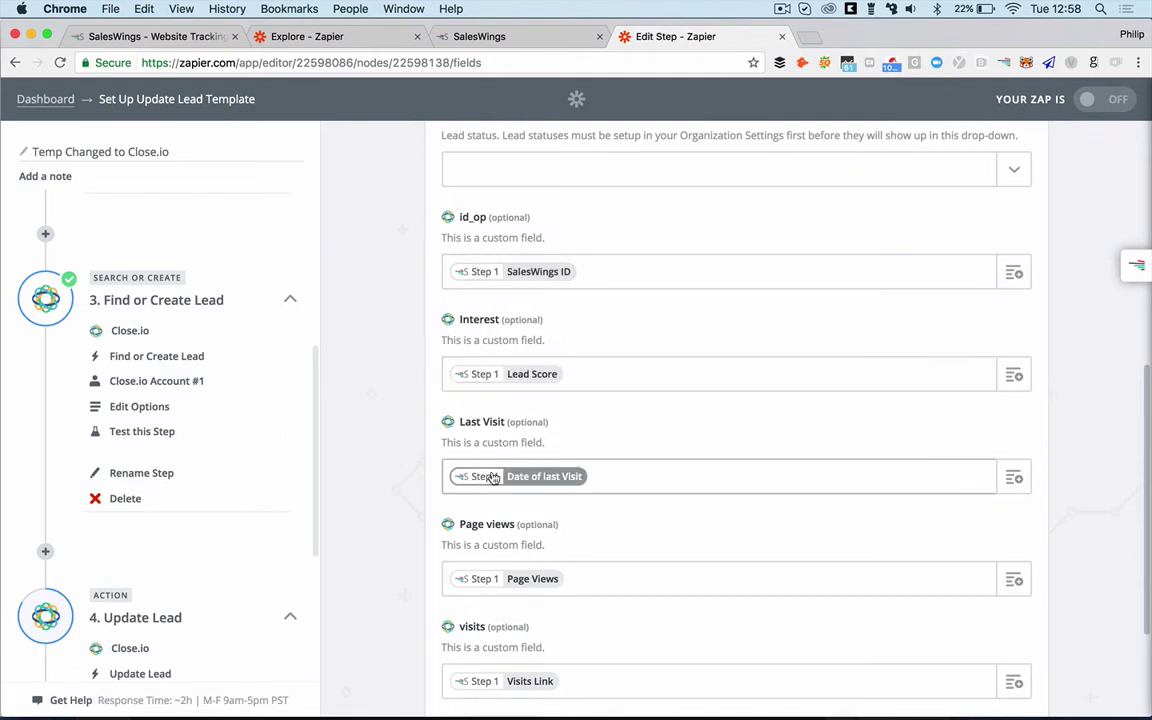
pyautogui.scroll(-1, 490, 478)
pyautogui.scroll(-2, 492, 478)
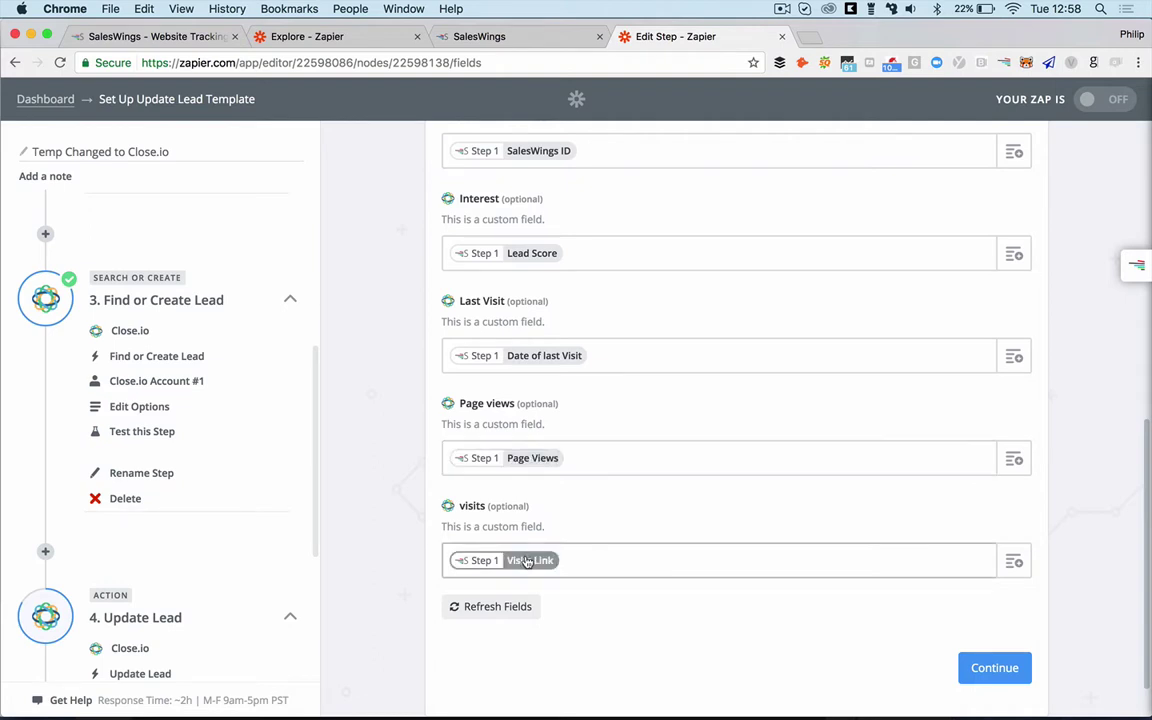
pyautogui.scroll(-1, 514, 558)
pyautogui.scroll(-5, 291, 591)
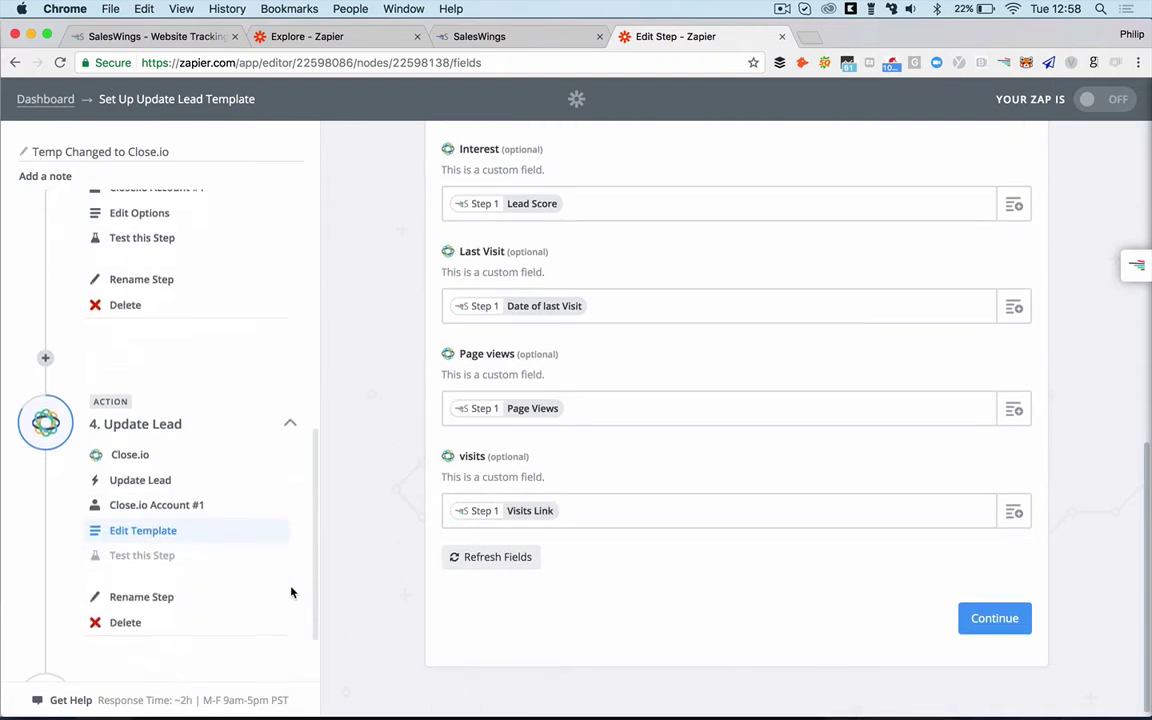
# Step: Continue through the Update Lead test, finish the Zap setup and turn the Zap on
pyautogui.click(995, 619)
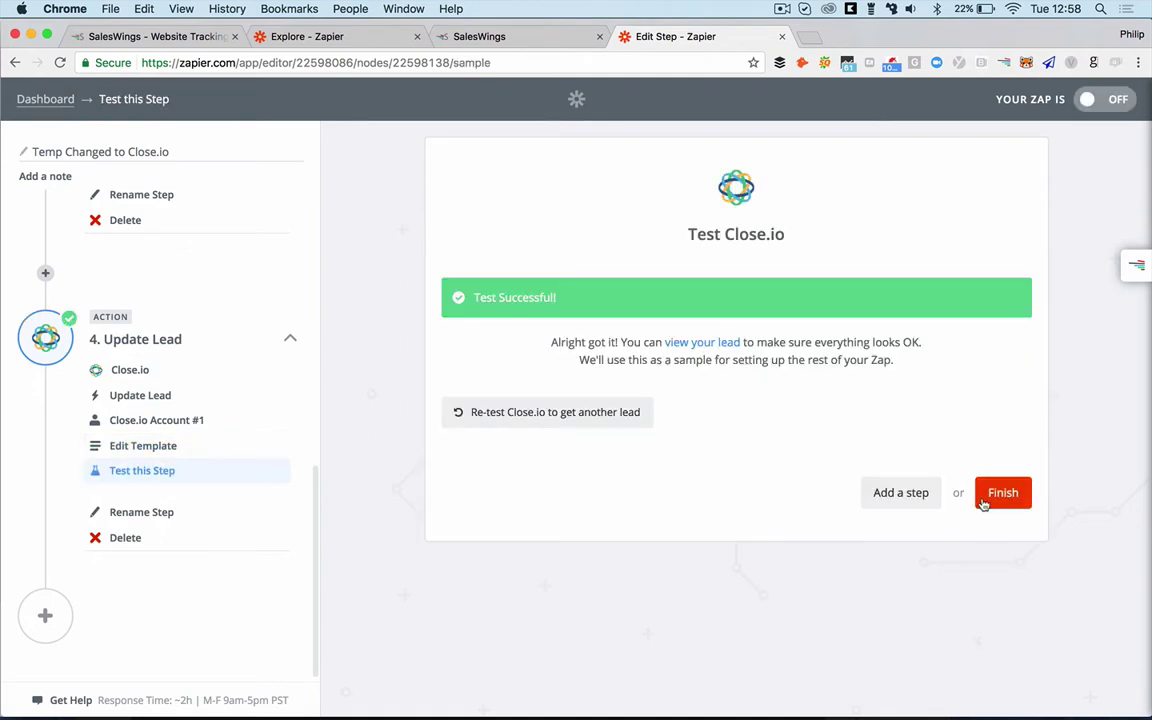
pyautogui.click(1003, 493)
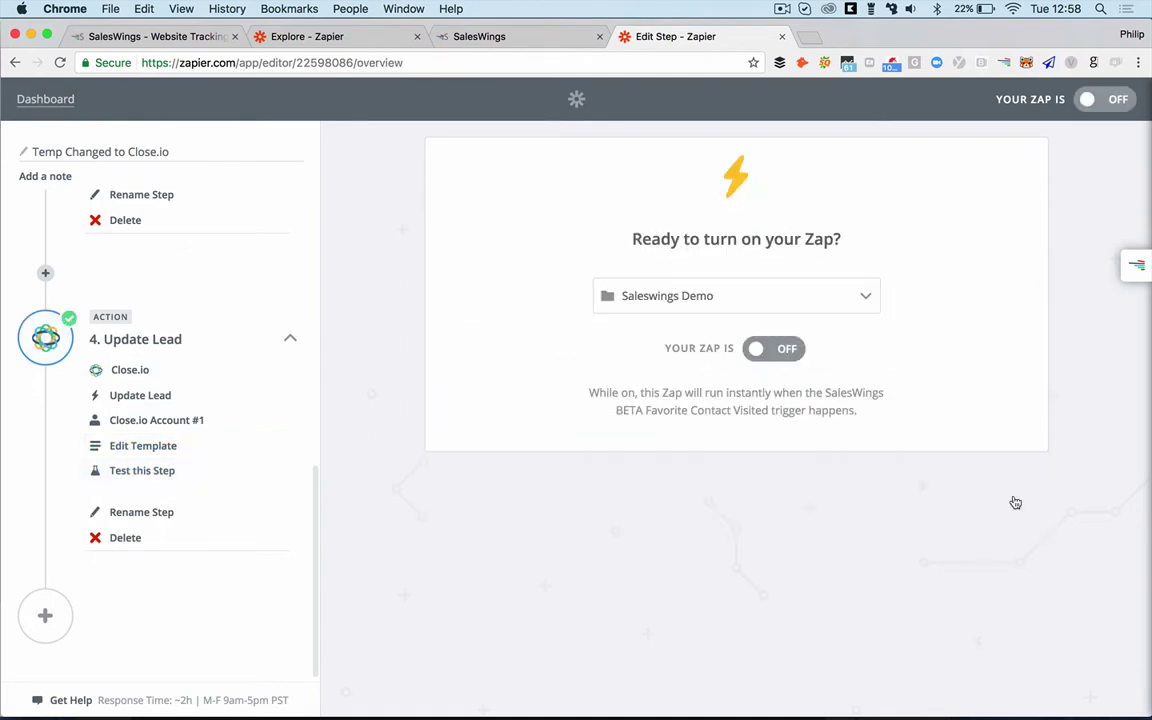
pyautogui.click(778, 349)
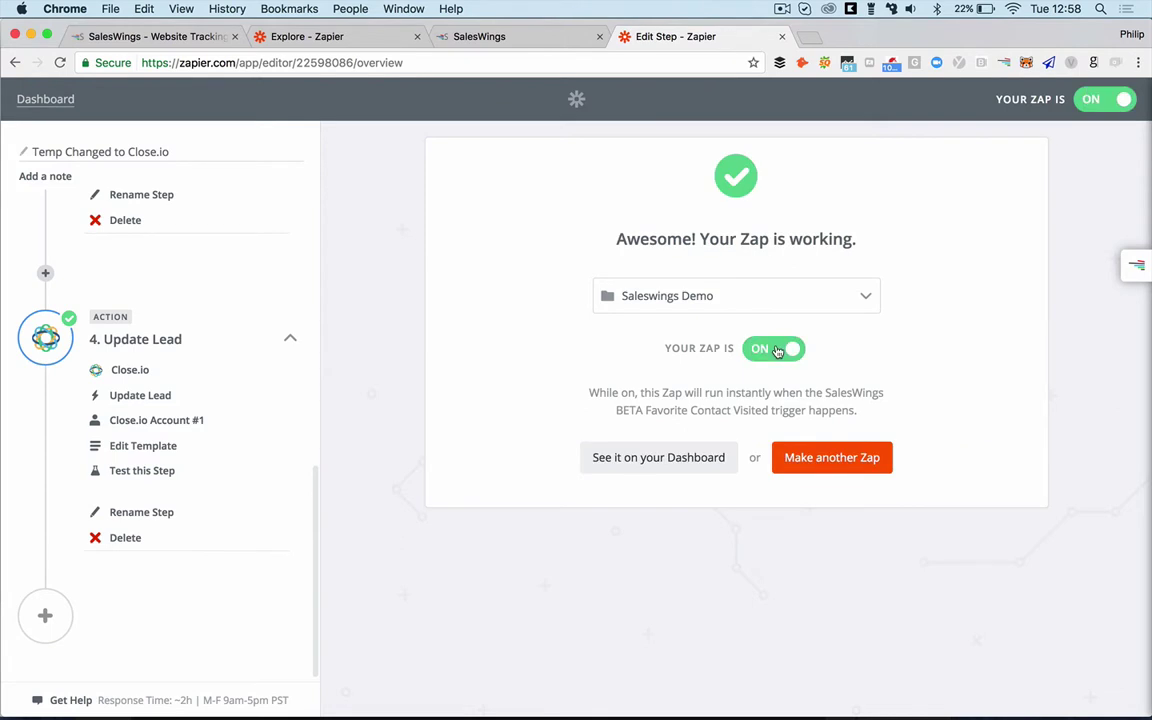
# Step: Review the activated Zap's sequence, from the Favorite Contact Visited trigger through the Delay For and Find or Create Lead steps
pyautogui.scroll(10, 221, 352)
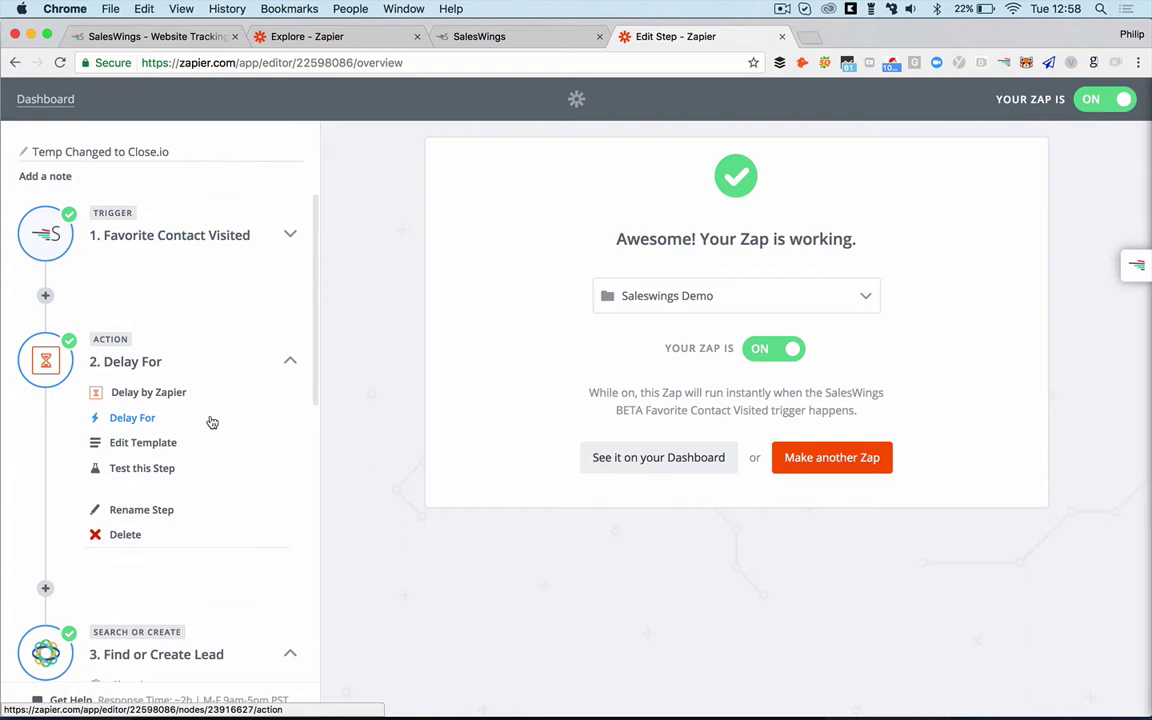
pyautogui.scroll(-2, 208, 422)
pyautogui.scroll(2, 208, 422)
pyautogui.scroll(-5, 208, 466)
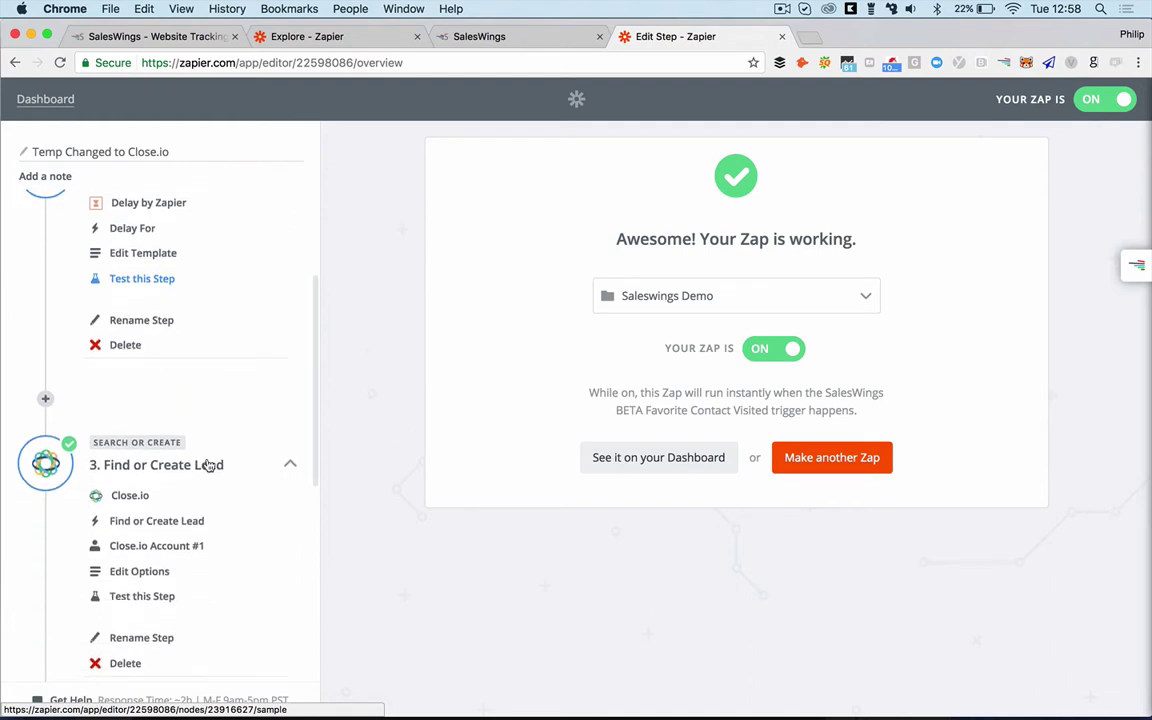
pyautogui.scroll(-6, 208, 466)
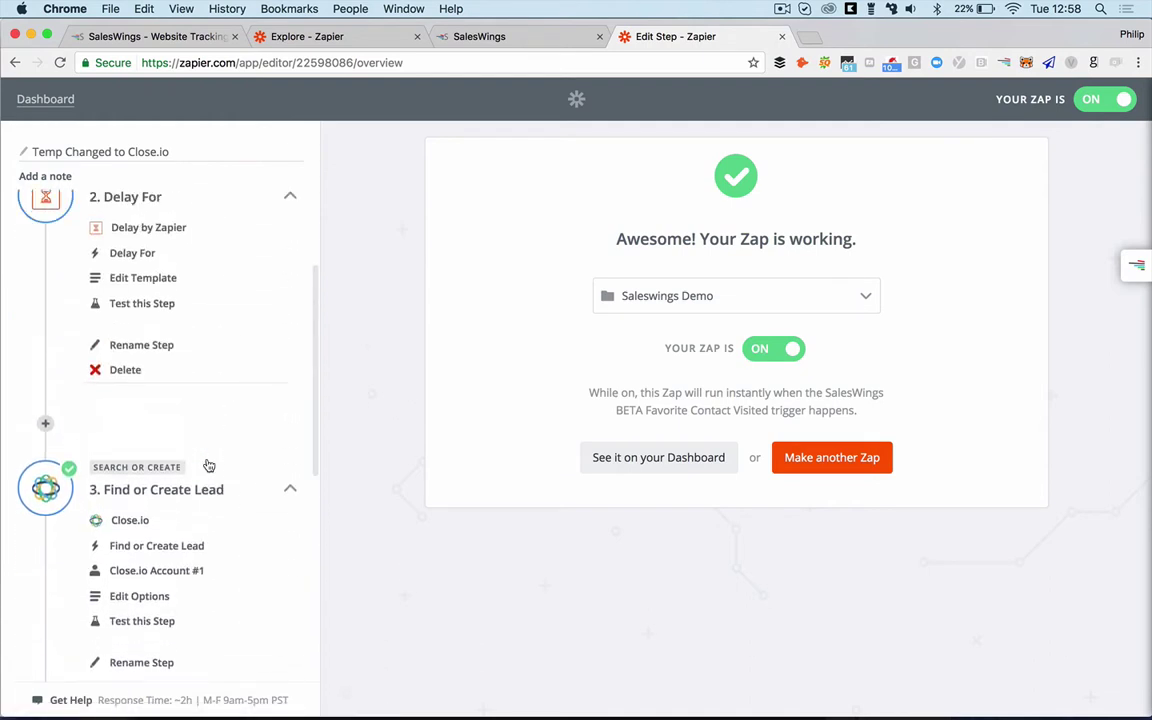
pyautogui.scroll(5, 208, 465)
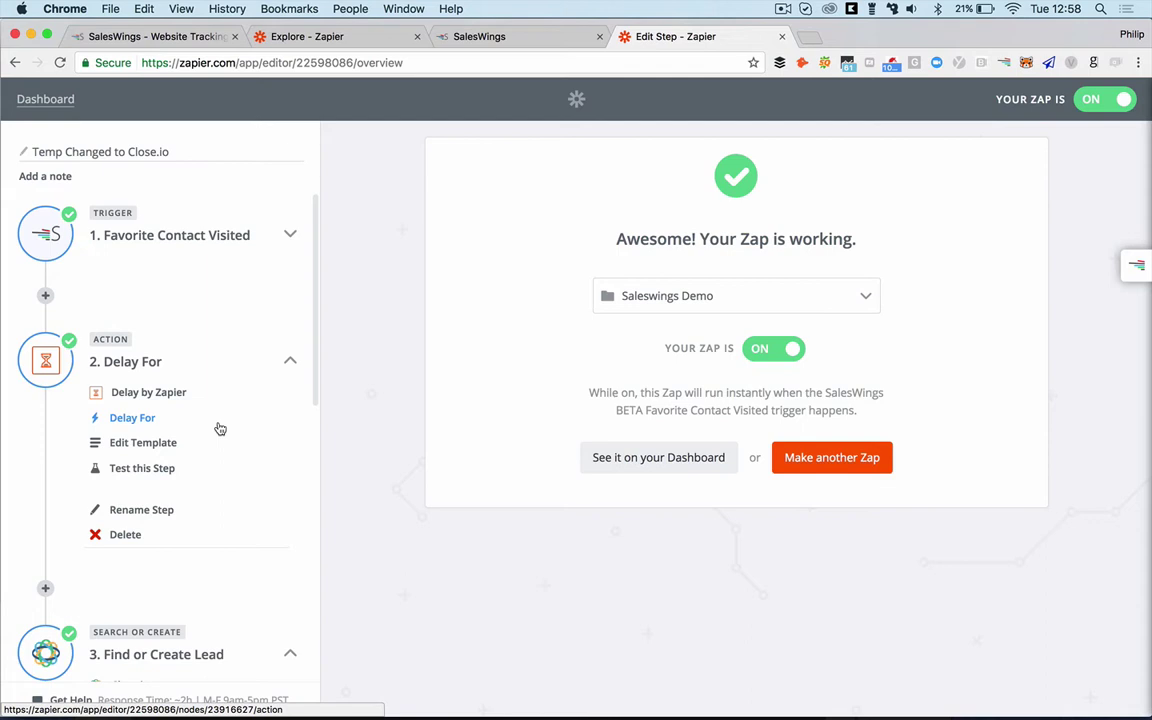
# Step: Switch to the SalesWings settings page
pyautogui.click(470, 37)
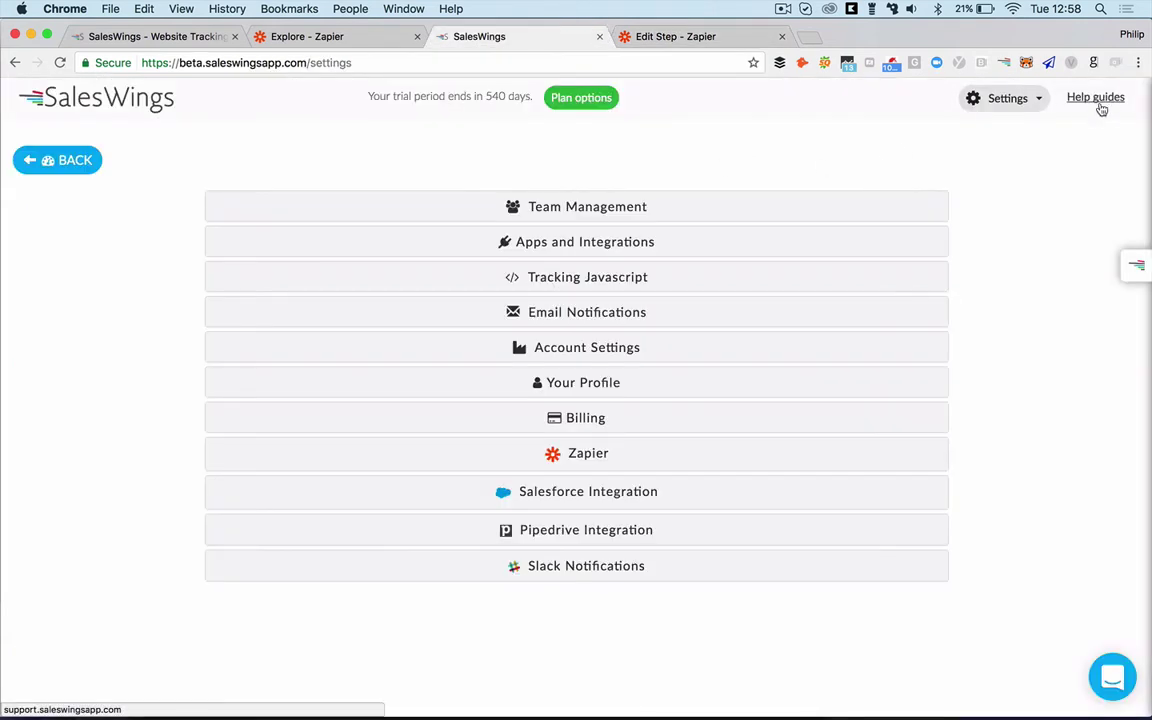